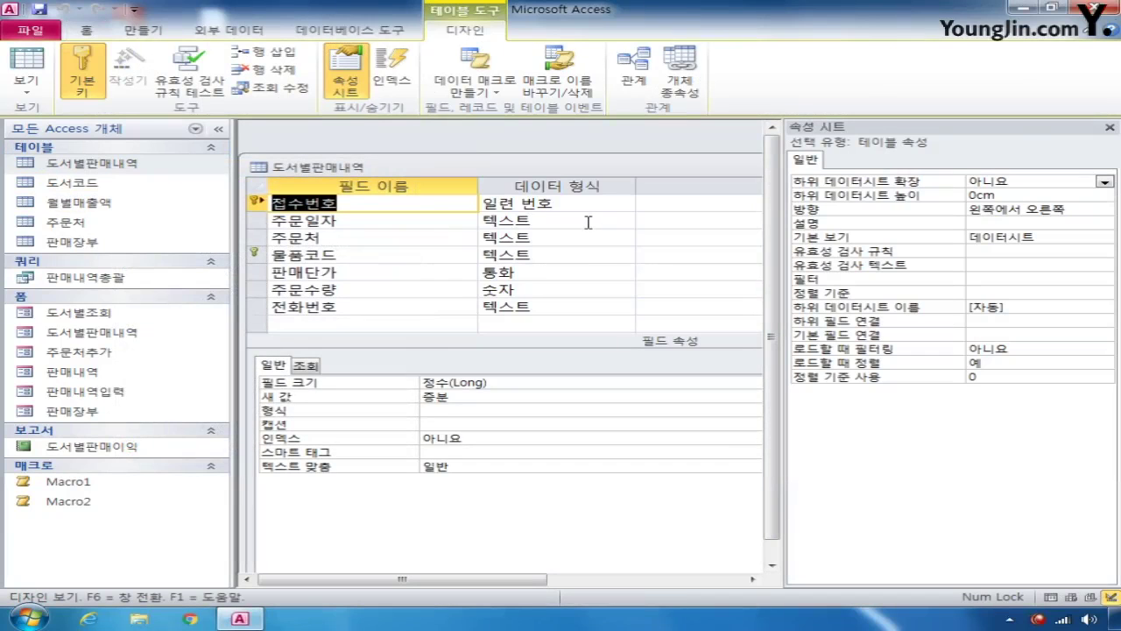
# Step: Set the 주문일자 field's data type to 날짜/시간 and its format to yyyy년 mm월 dd일
pyautogui.click(261, 221)
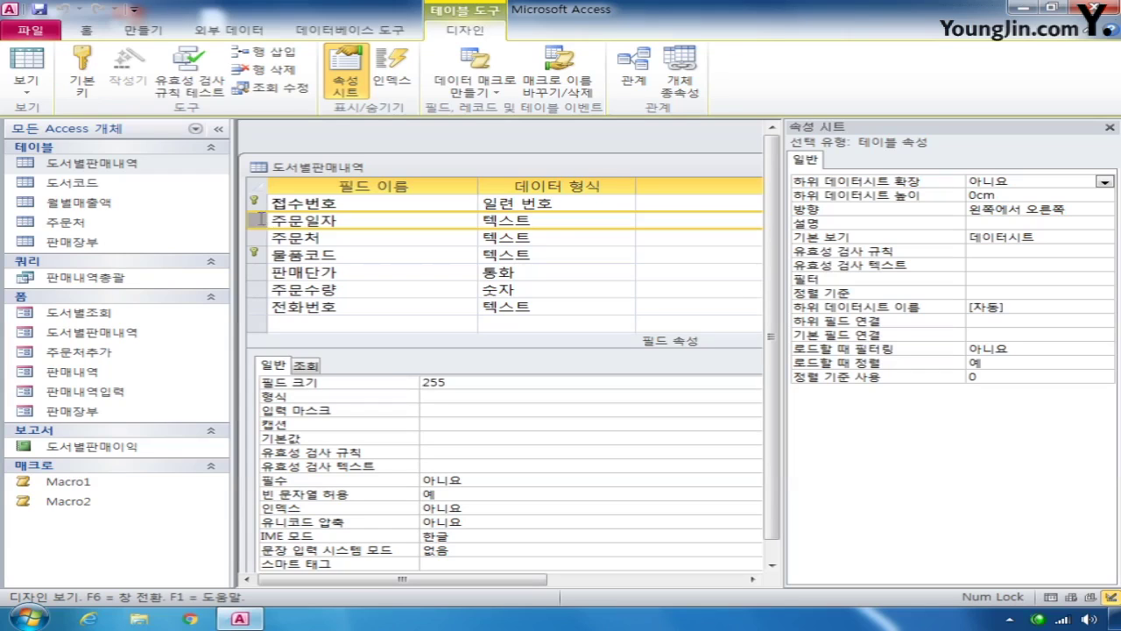
pyautogui.click(582, 221)
pyautogui.click(625, 221)
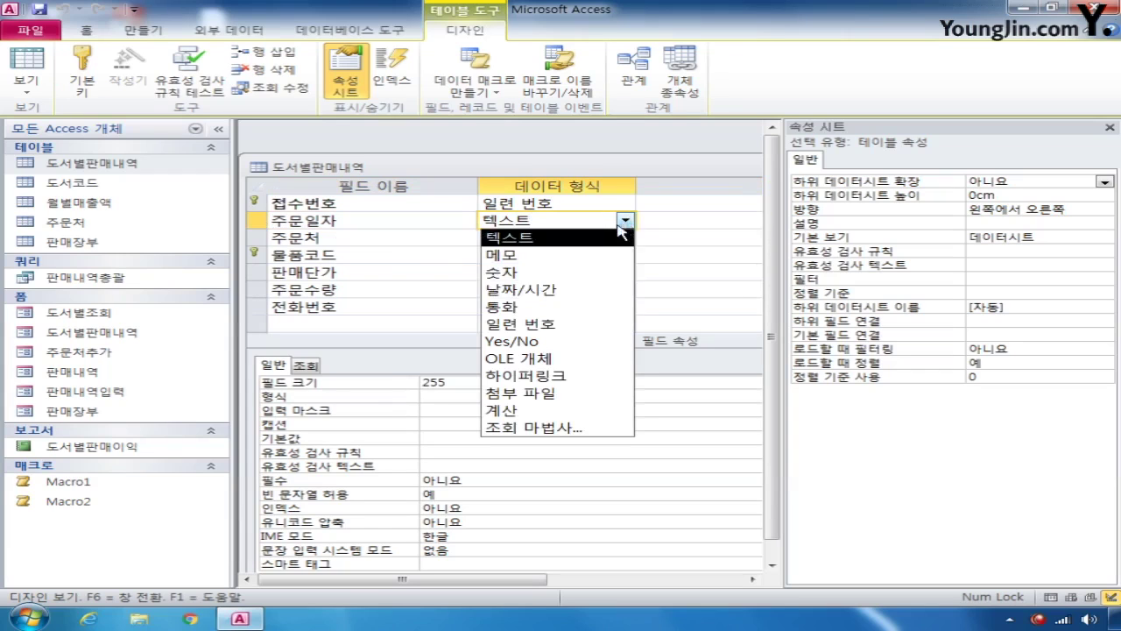
pyautogui.click(578, 289)
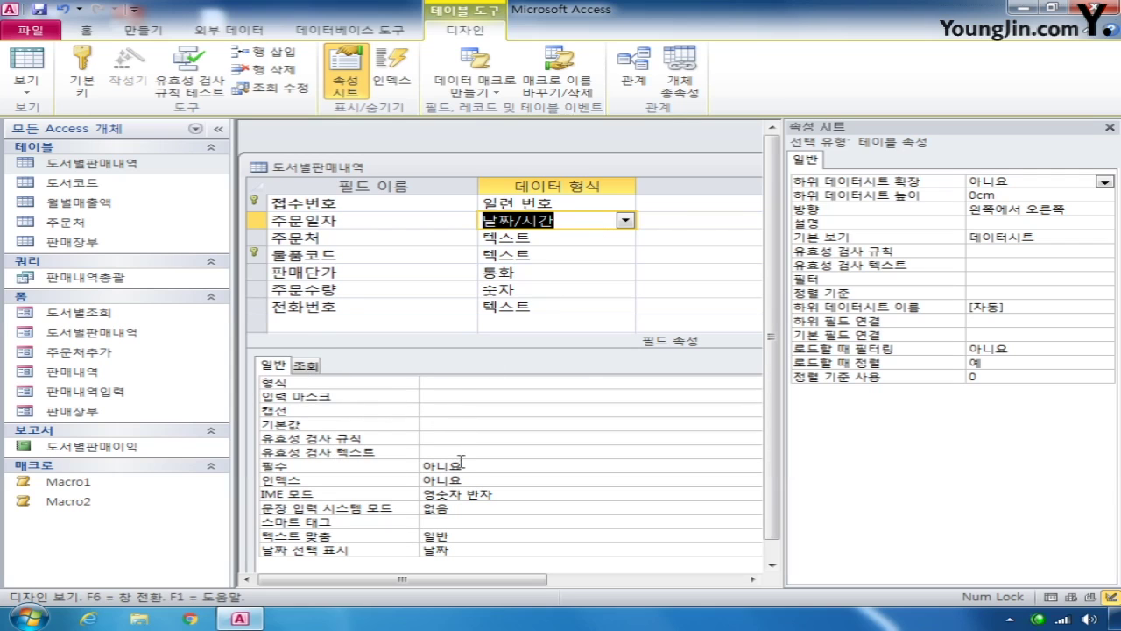
pyautogui.click(435, 383)
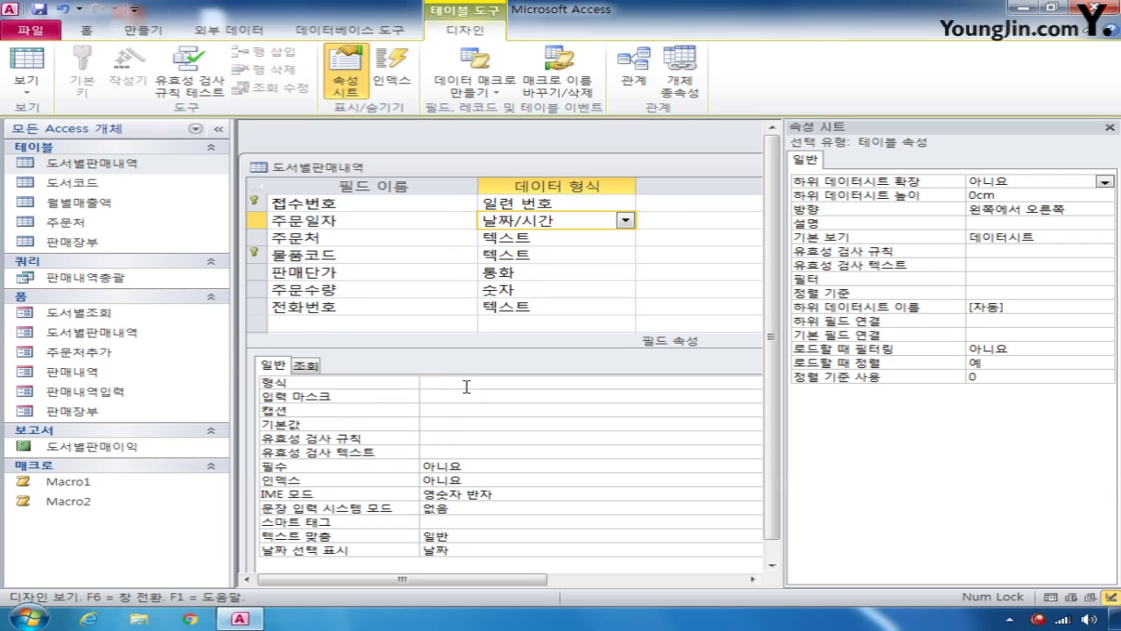
pyautogui.write('yyyy년 mm월 dd일')
pyautogui.click(258, 307)
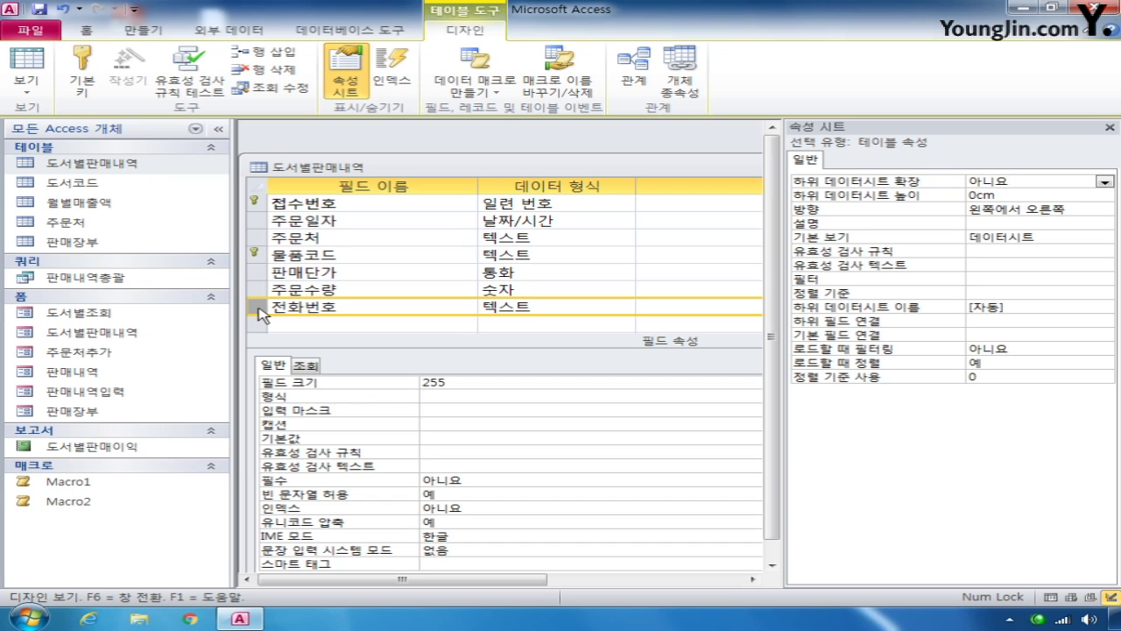
pyautogui.click(457, 410)
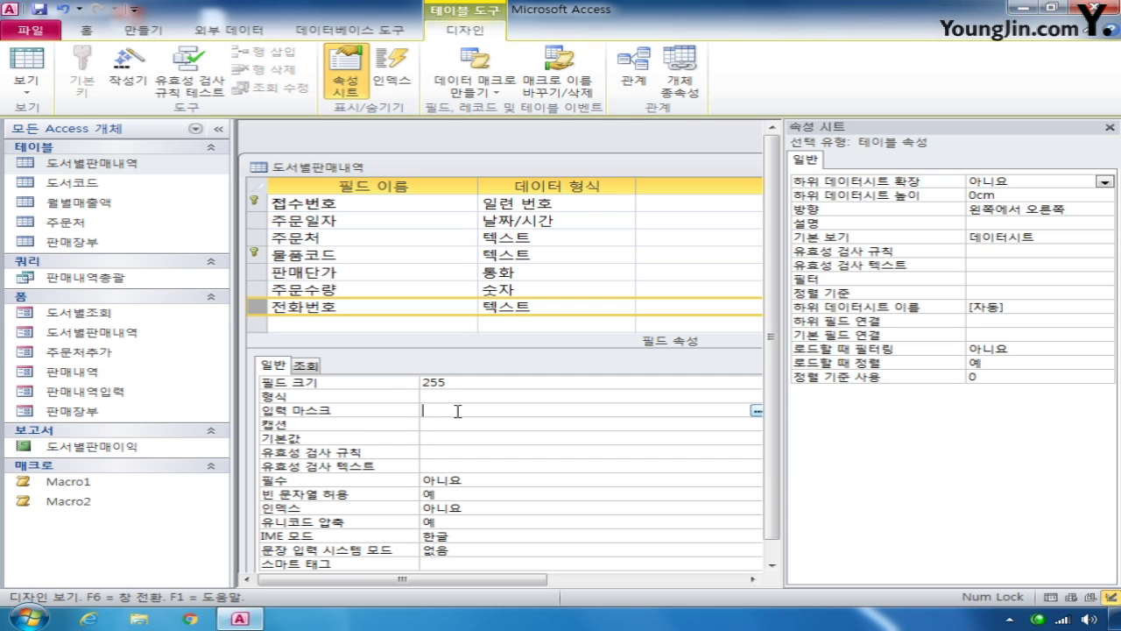
pyautogui.write('(999)9999-9999;0;')
# Step: Make the 주문처 field mandatory by setting its 필수 property to 예
pyautogui.click(262, 242)
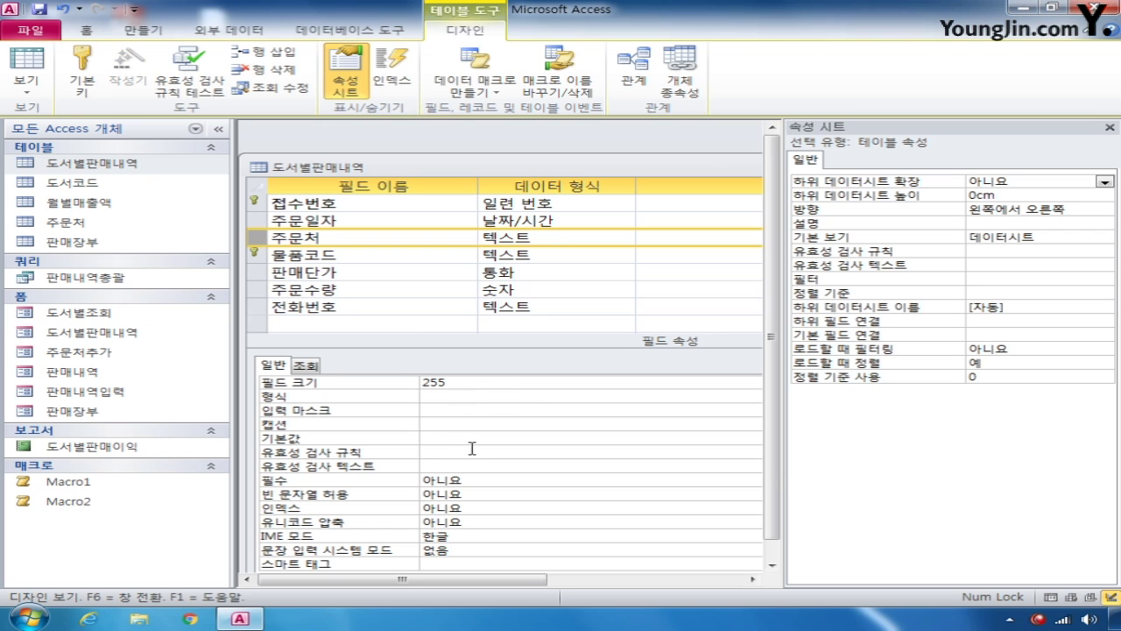
pyautogui.click(469, 479)
pyautogui.click(756, 480)
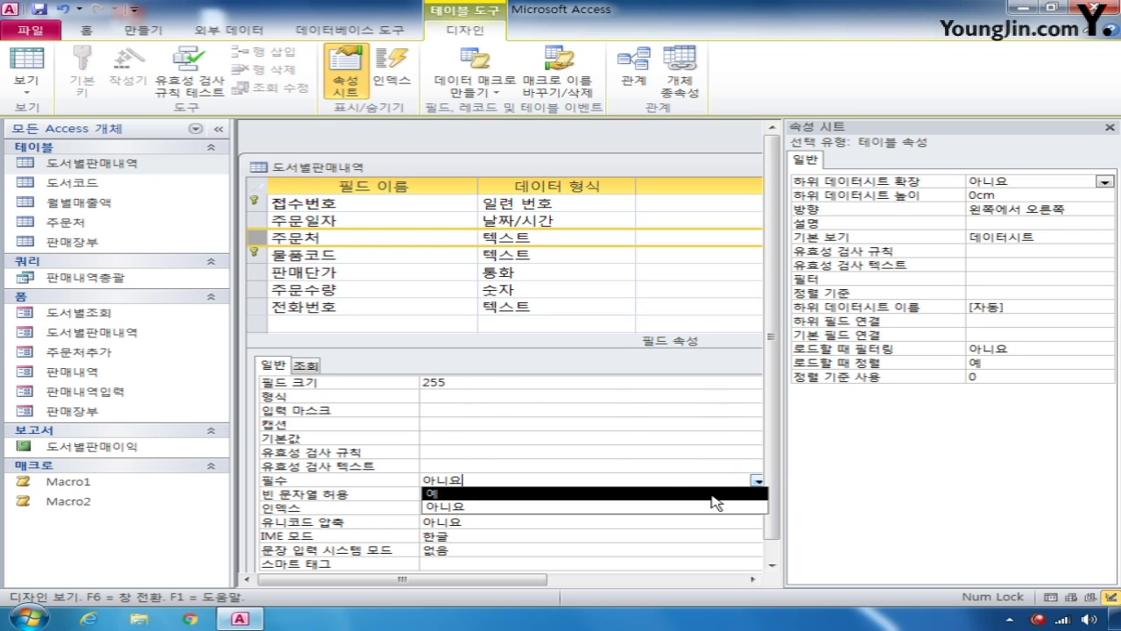
pyautogui.click(711, 494)
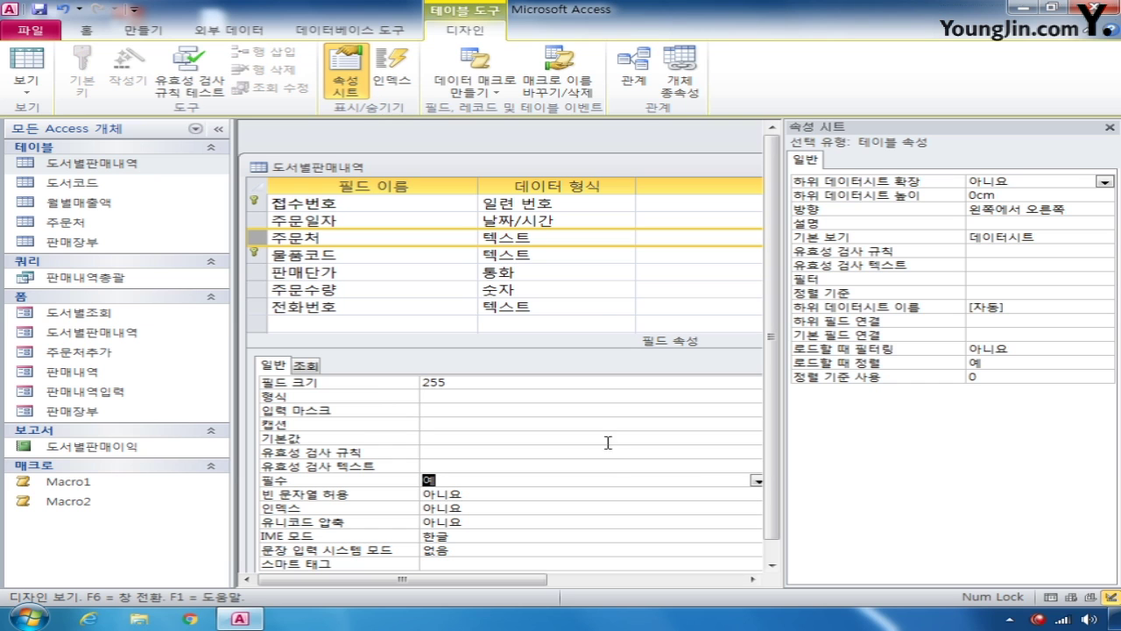
# Step: Close the property sheet and the 도서별판매내역 table, saving the design changes and accepting the test of existing data
pyautogui.click(1108, 128)
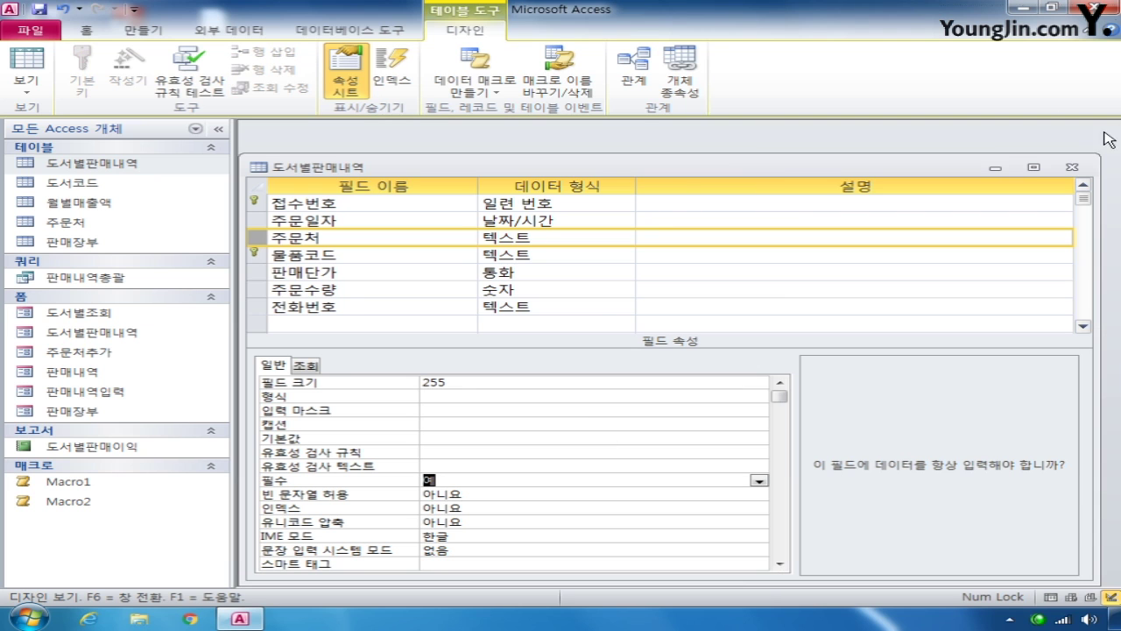
pyautogui.click(1070, 168)
pyautogui.click(481, 347)
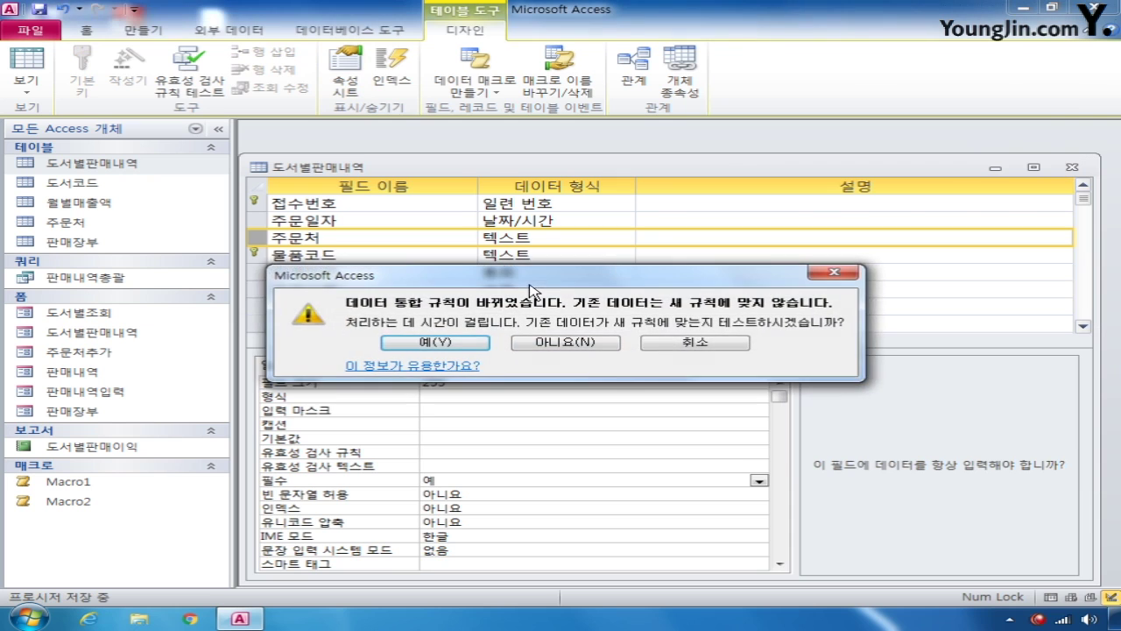
pyautogui.click(471, 350)
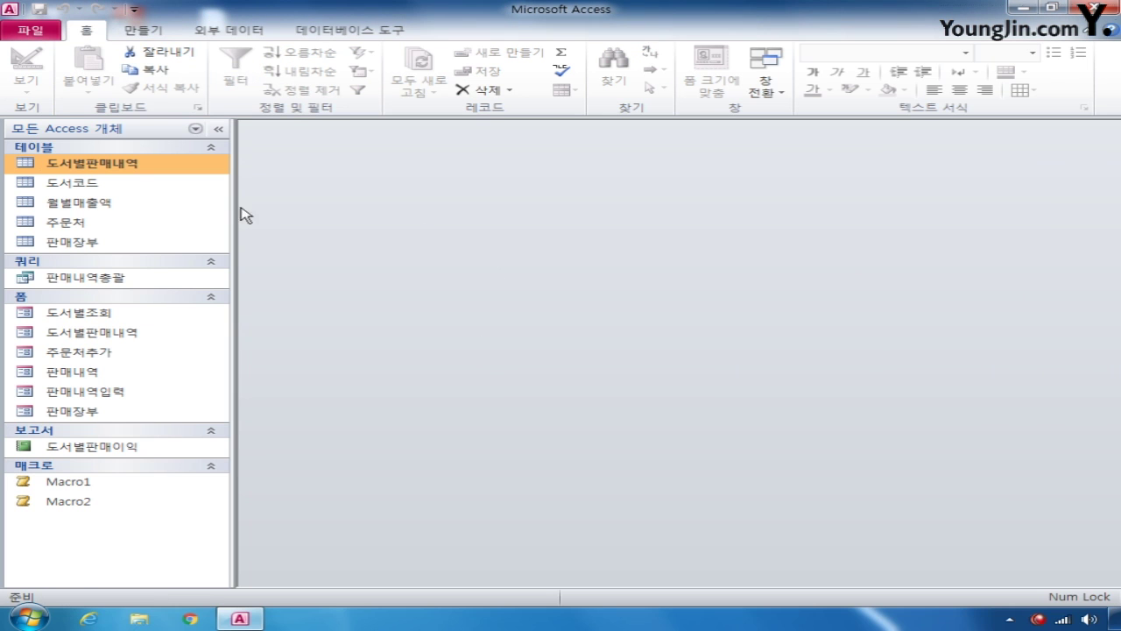
# Step: Open the 도서코드 table in design view and move its window slightly upward
pyautogui.click(113, 184)
pyautogui.rightClick(113, 184)
pyautogui.click(114, 215)
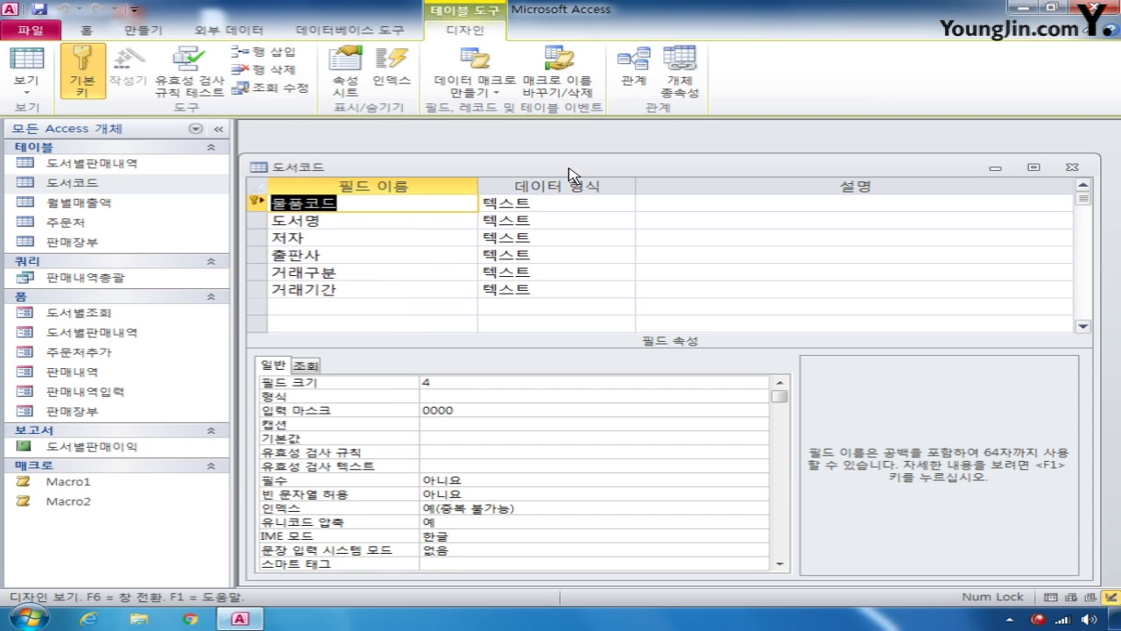
pyautogui.moveTo(571, 169); pyautogui.dragTo(584, 144)
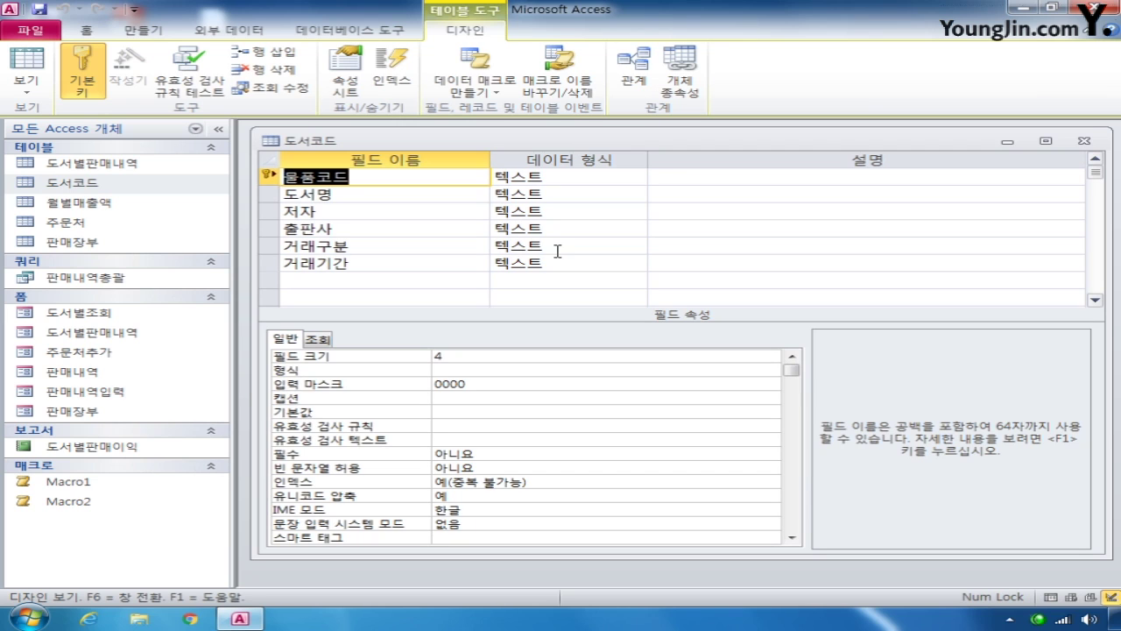
# Step: Set the IME 모드 of the 거래구분 field to 영숫자 반자
pyautogui.click(269, 250)
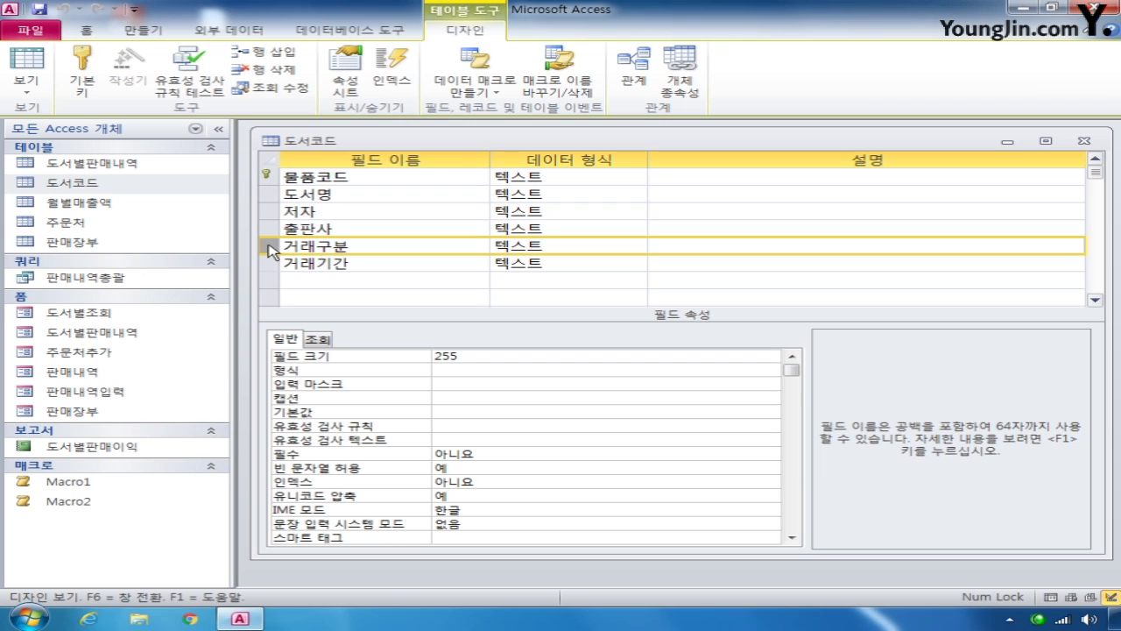
pyautogui.click(557, 512)
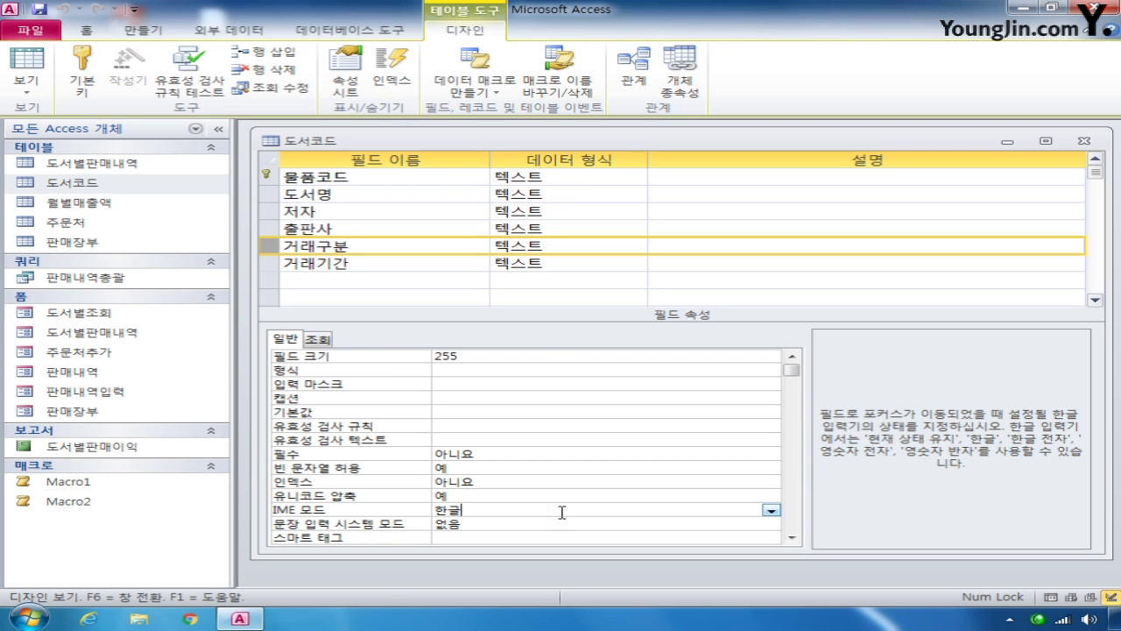
pyautogui.click(770, 513)
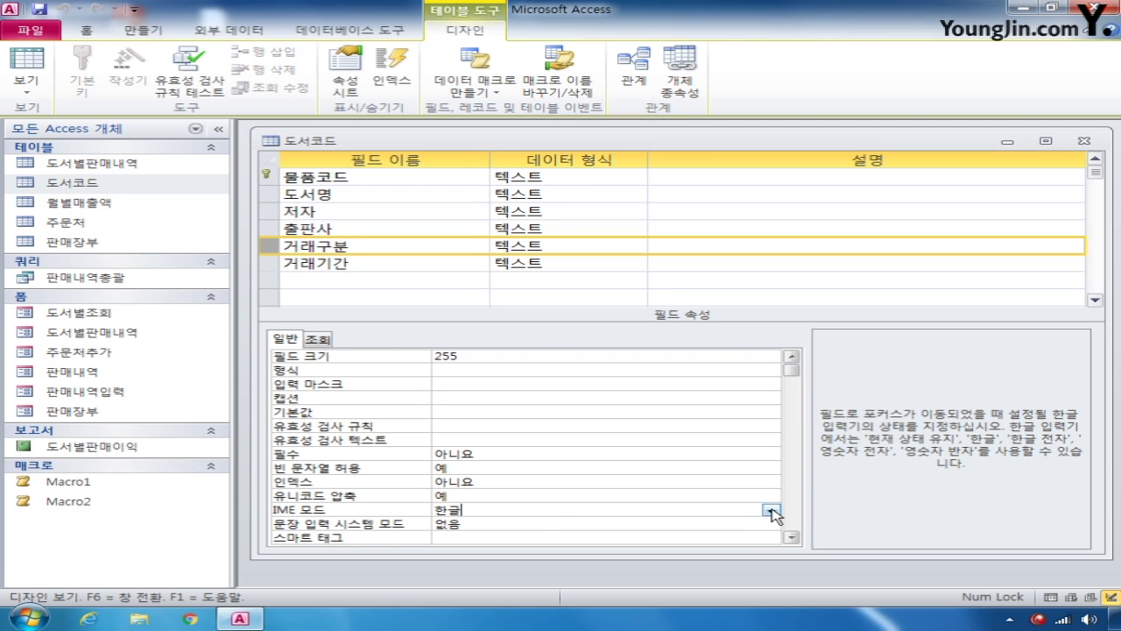
pyautogui.click(771, 512)
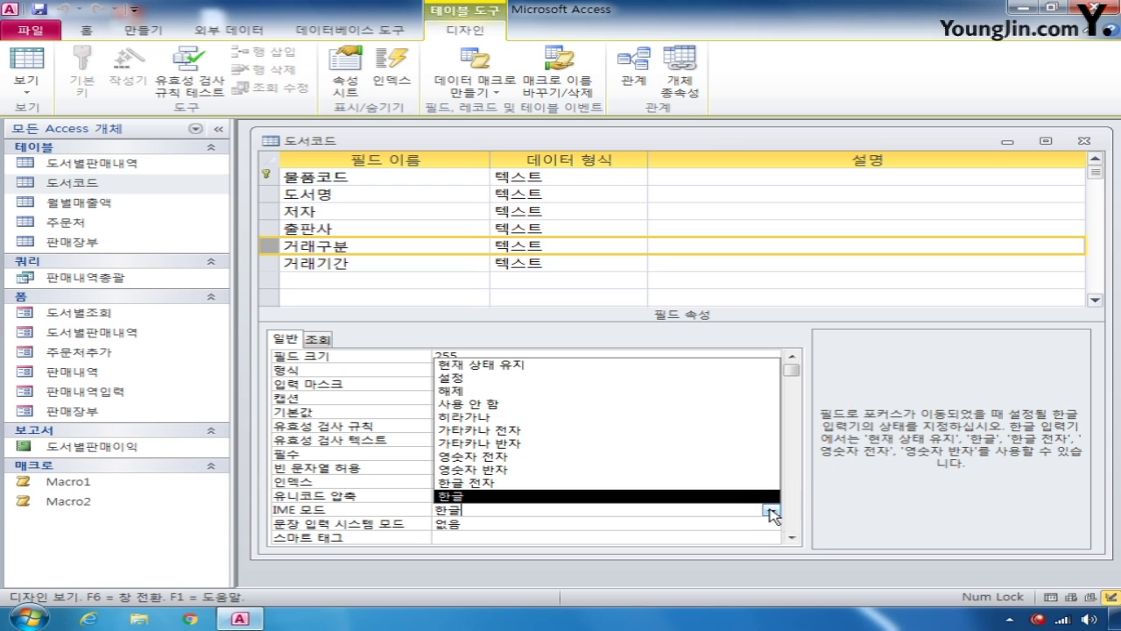
pyautogui.click(746, 470)
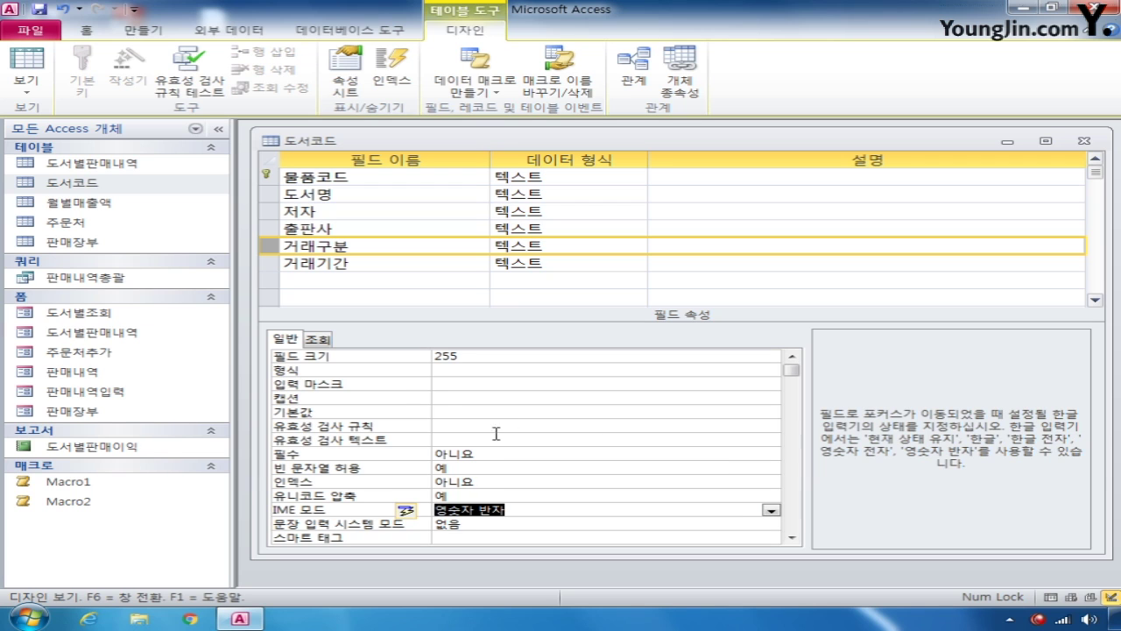
# Step: Set the 거래기간 field's data type to 숫자 and its field size to 바이트
pyautogui.click(269, 263)
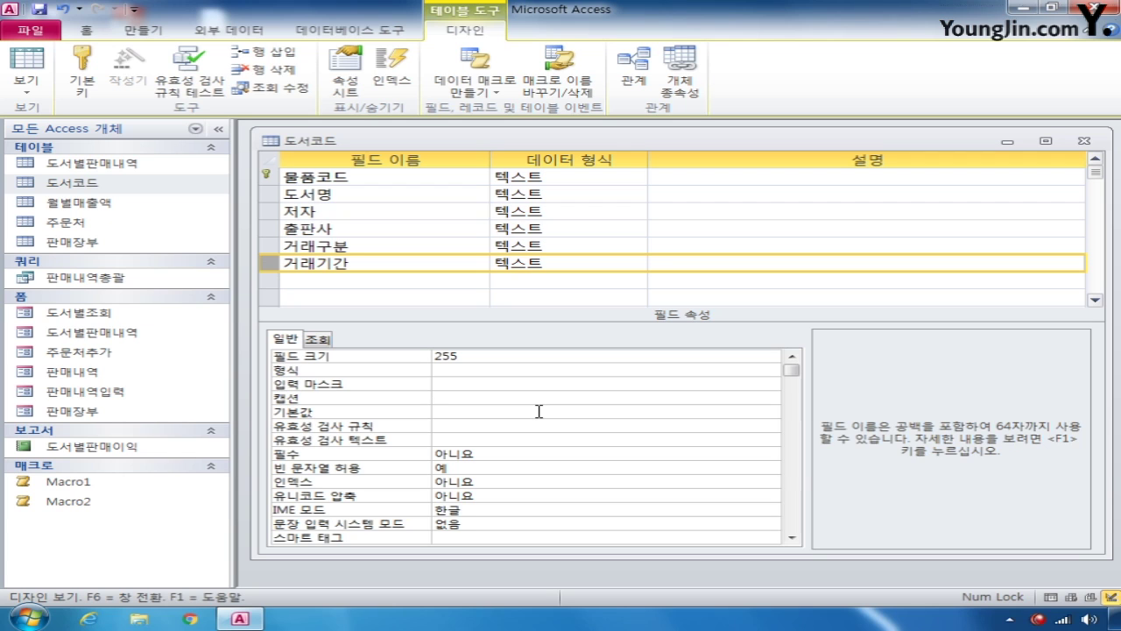
pyautogui.click(617, 261)
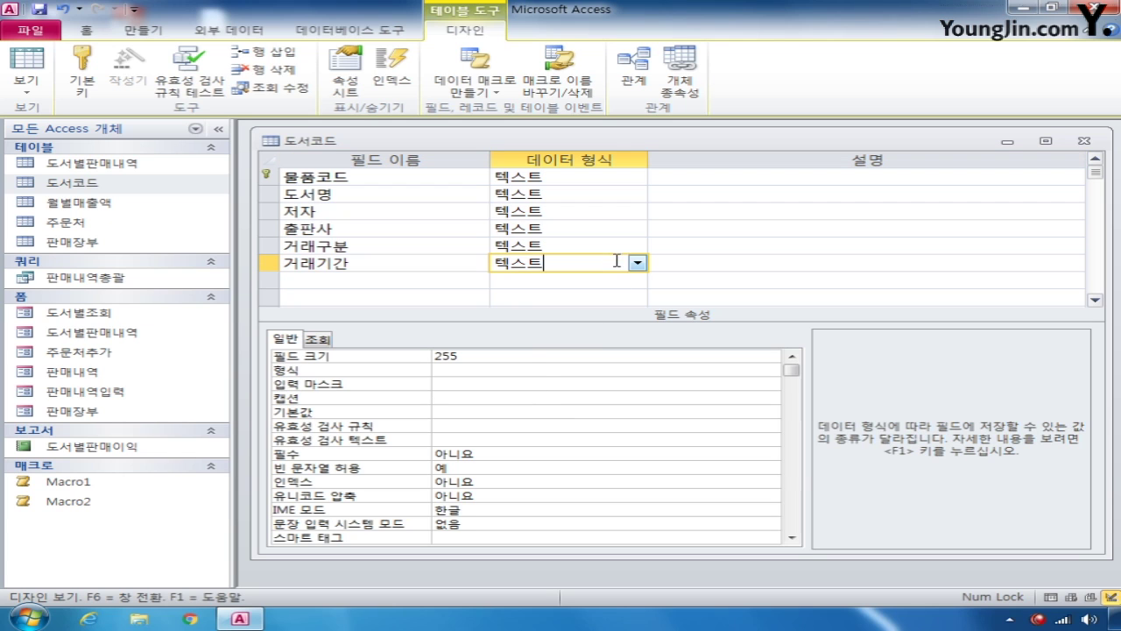
pyautogui.click(638, 264)
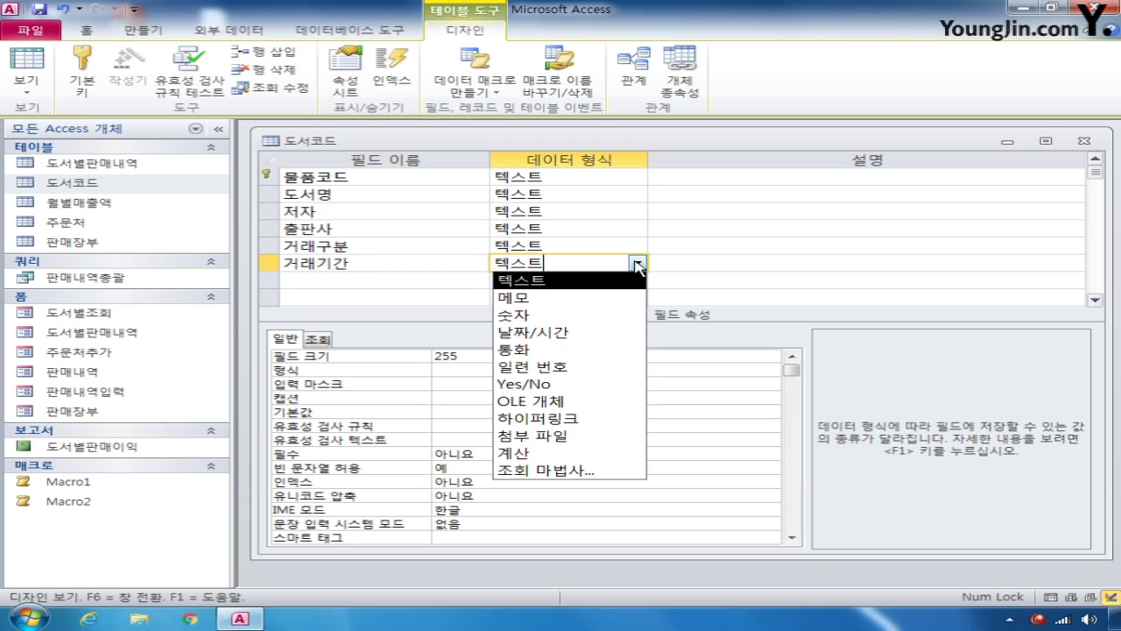
pyautogui.click(604, 313)
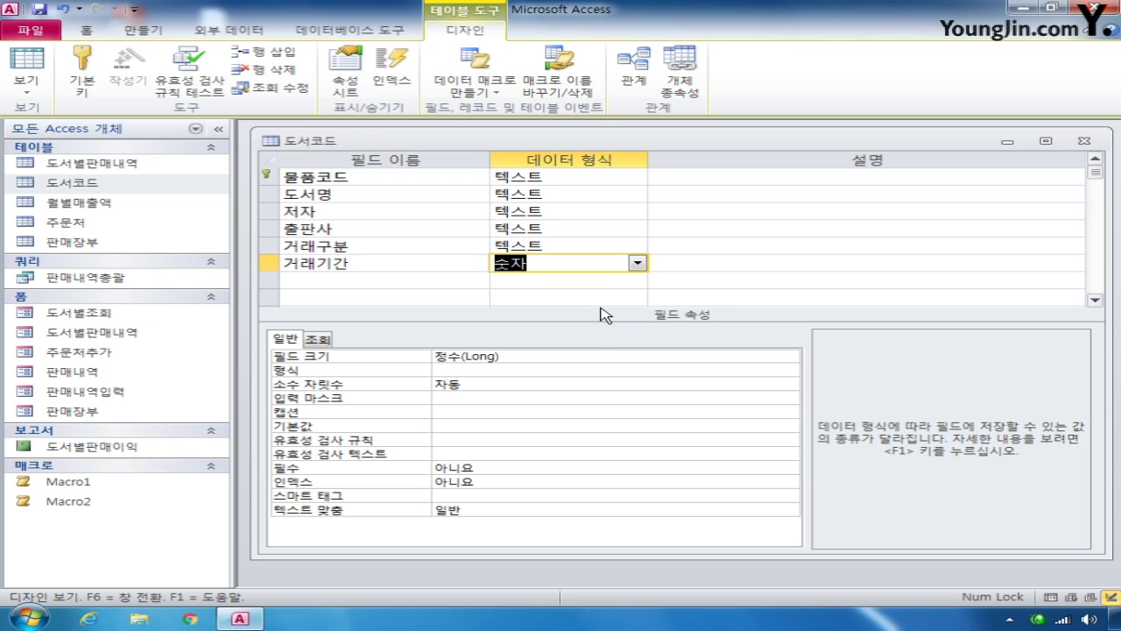
pyautogui.click(544, 358)
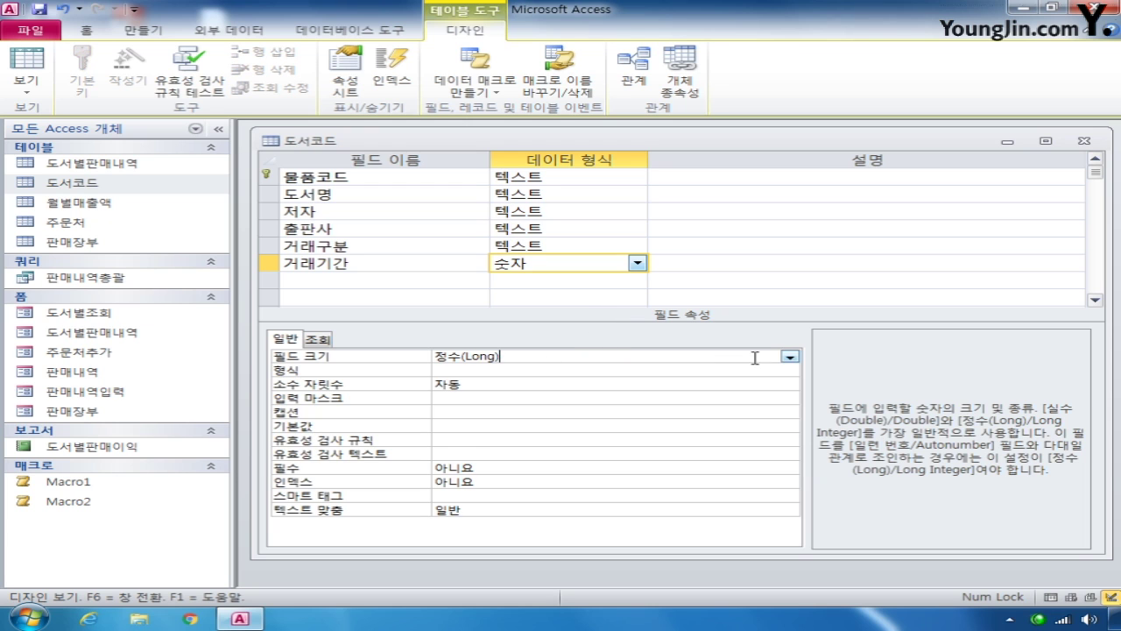
pyautogui.click(791, 357)
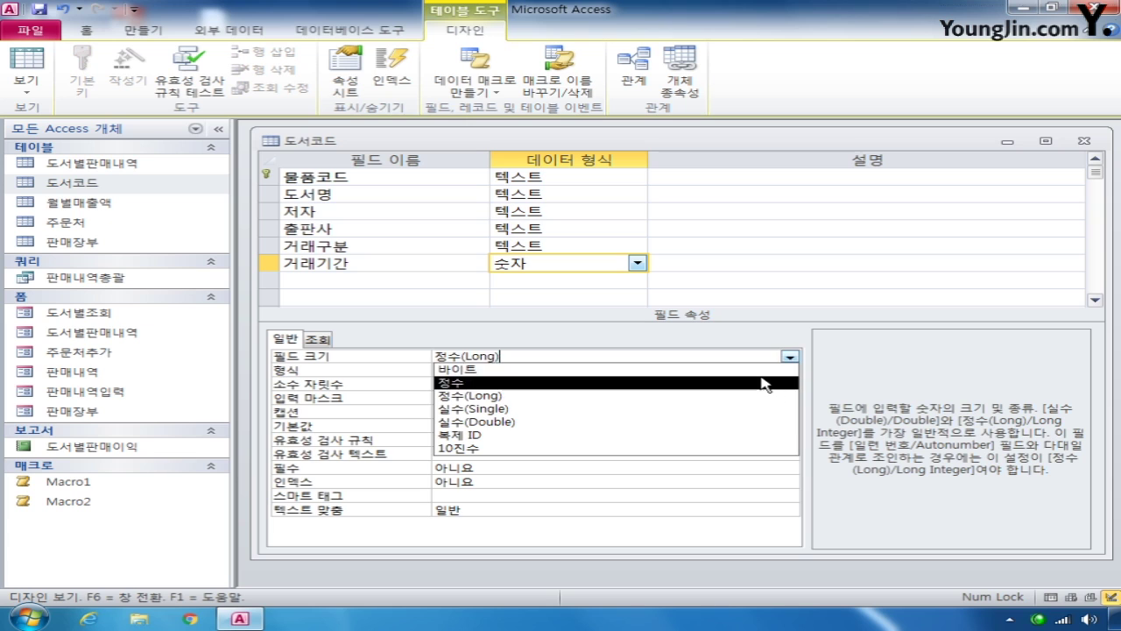
pyautogui.click(762, 370)
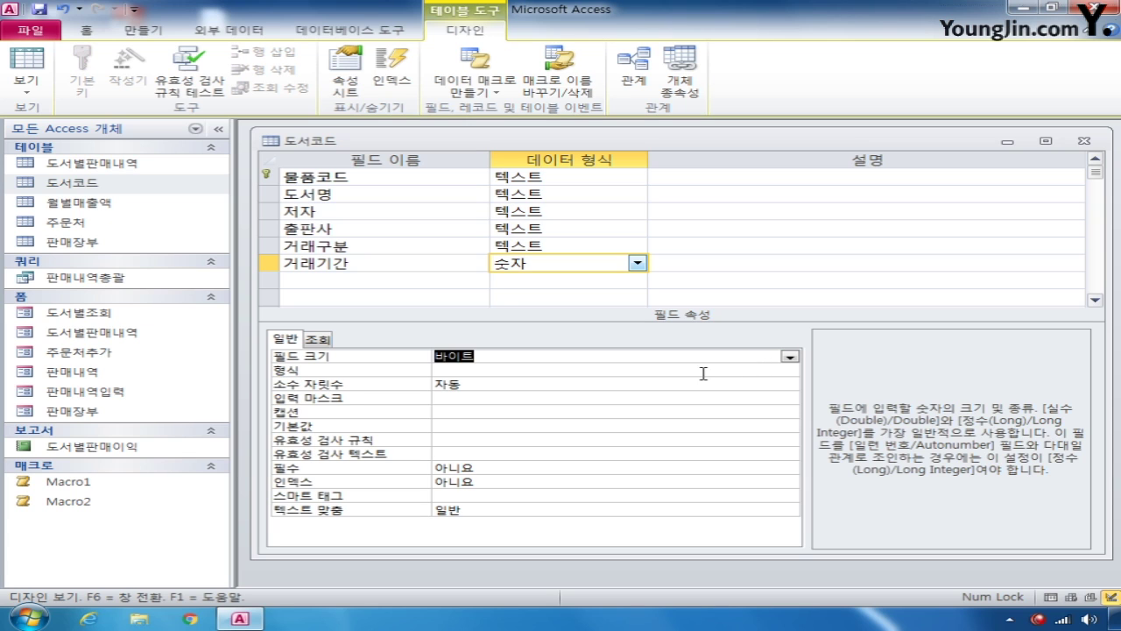
pyautogui.click(595, 352)
# Step: Close the 도서코드 table design and save its changes
pyautogui.click(1085, 143)
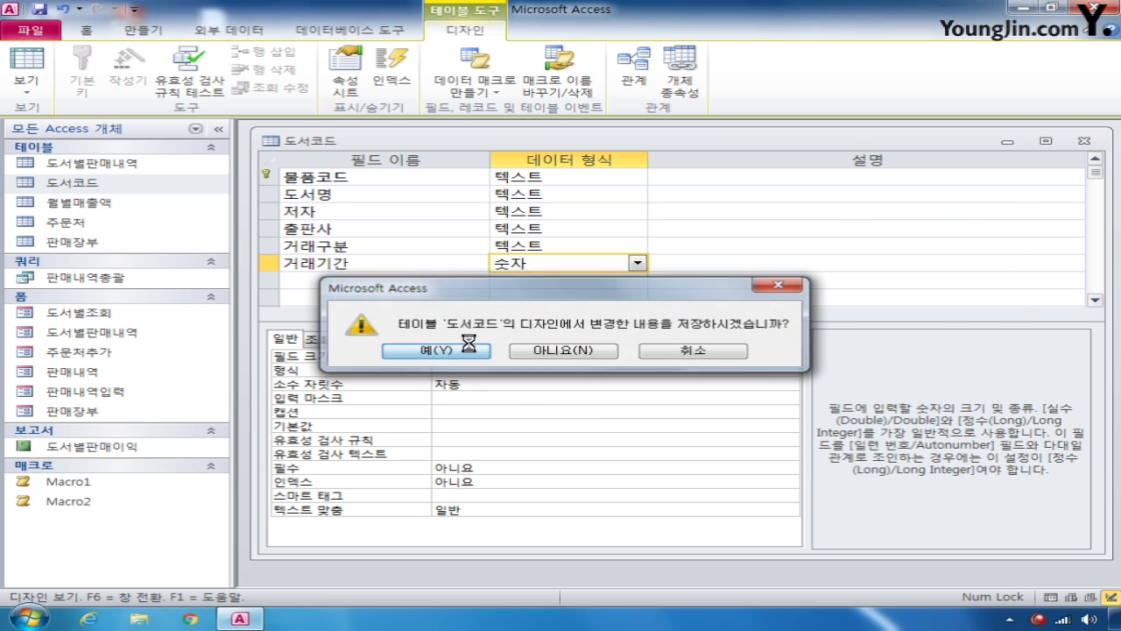
pyautogui.click(468, 345)
pyautogui.click(539, 350)
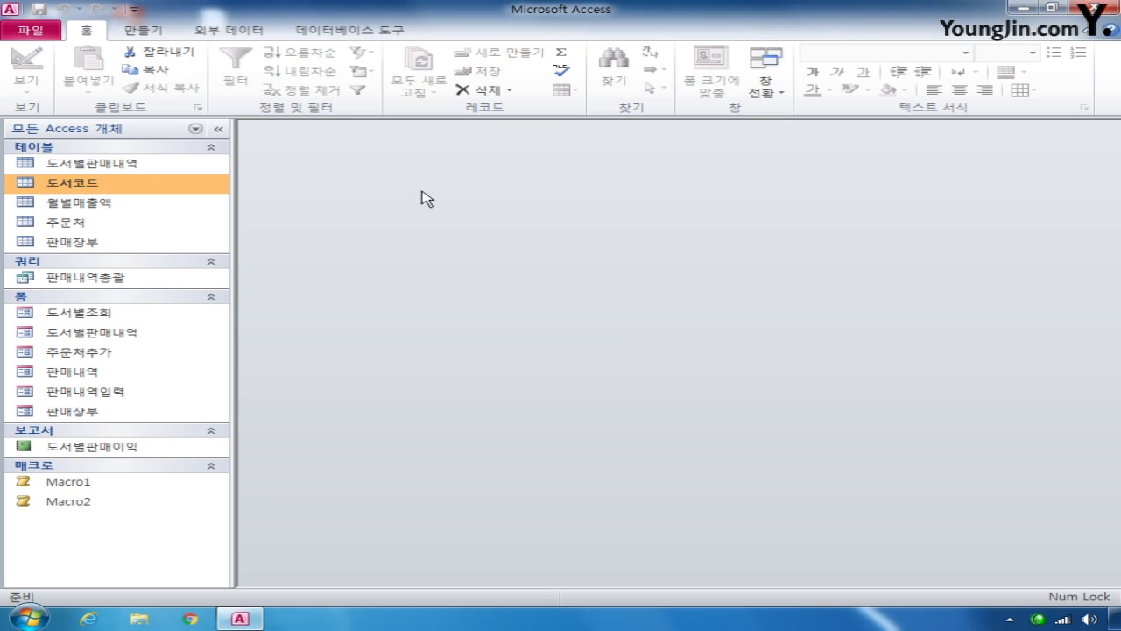
# Step: Open the relationships layout and add the 도서별판매내역 and 도서코드 tables to it
pyautogui.click(346, 30)
pyautogui.click(224, 74)
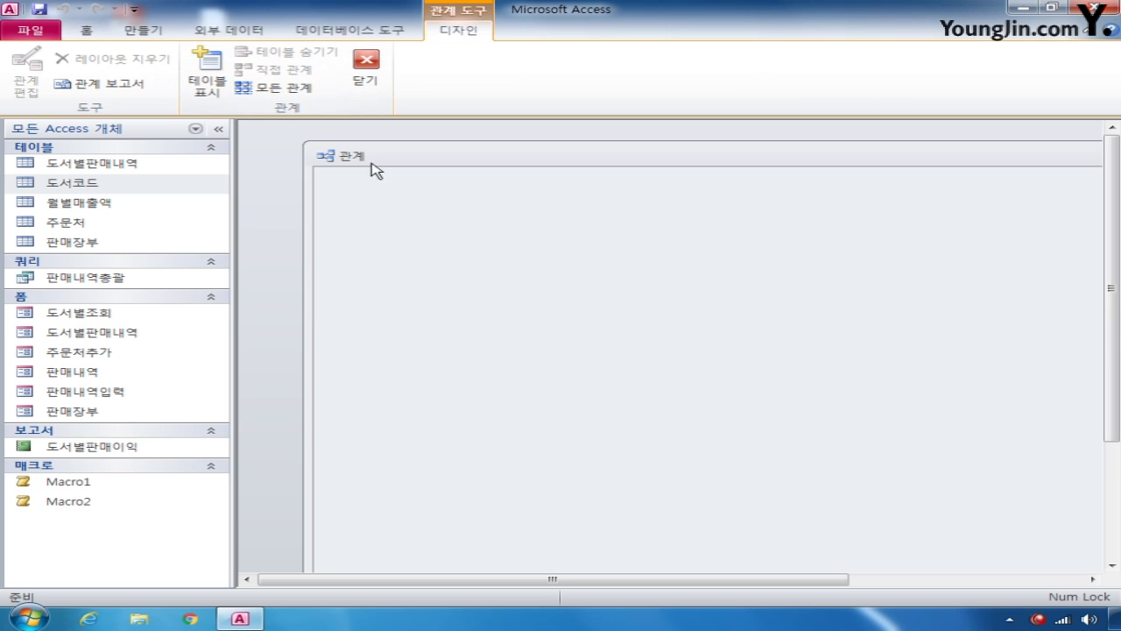
pyautogui.rightClick(485, 196)
pyautogui.click(530, 207)
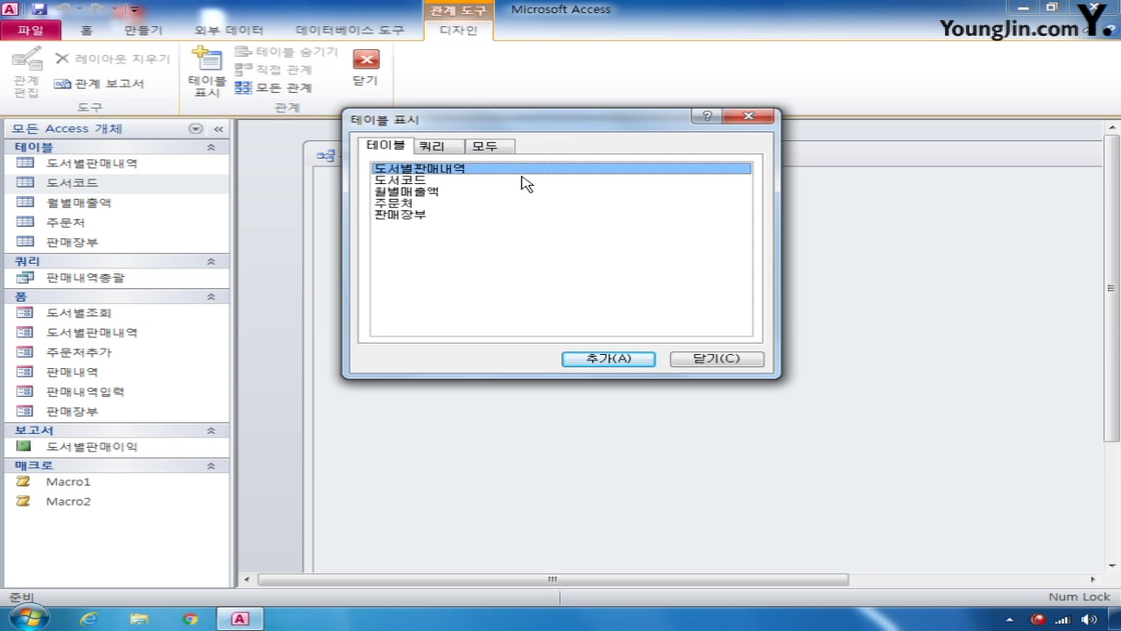
pyautogui.click(416, 181)
pyautogui.click(718, 360)
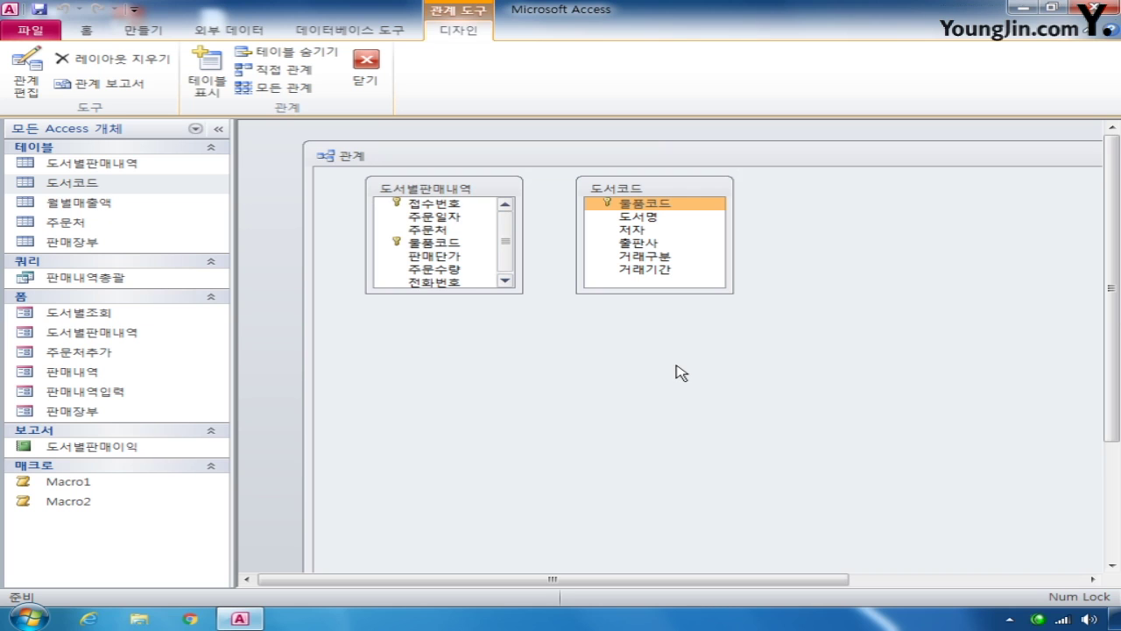
# Step: Relate 도서별판매내역 and 도서코드 on 물품코드 with referential integrity and cascading field updates, and close the relationships layout, saving it
pyautogui.click(462, 244)
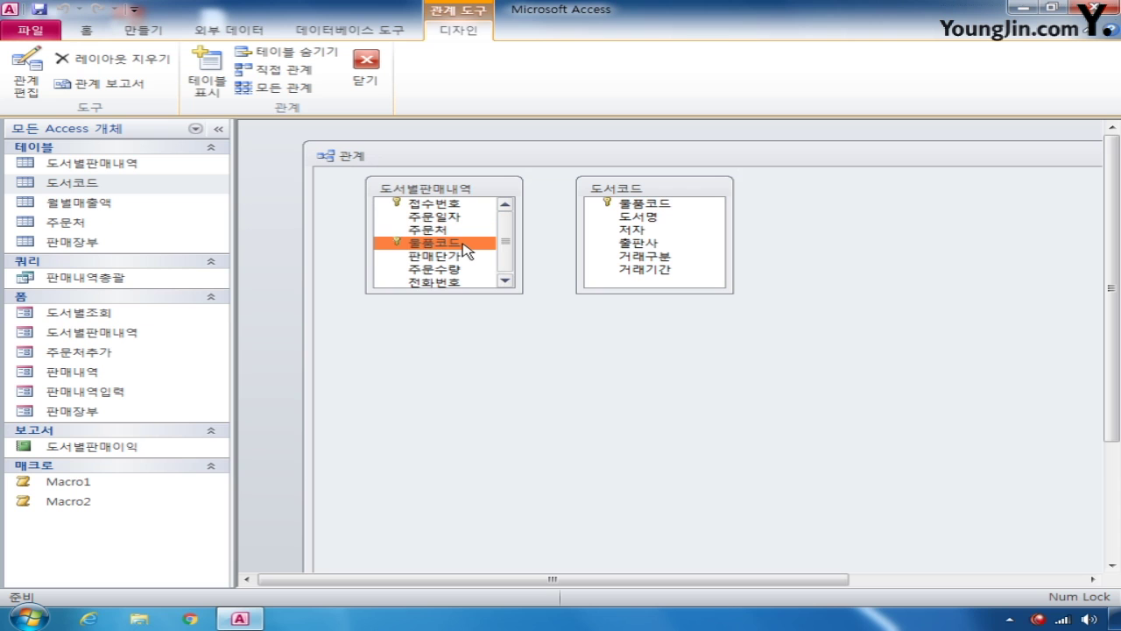
pyautogui.moveTo(462, 245)
pyautogui.mouseDown()
pyautogui.moveTo(608, 243)
pyautogui.moveTo(613, 205)
pyautogui.moveTo(473, 250)
pyautogui.mouseUp()
pyautogui.click(404, 258)
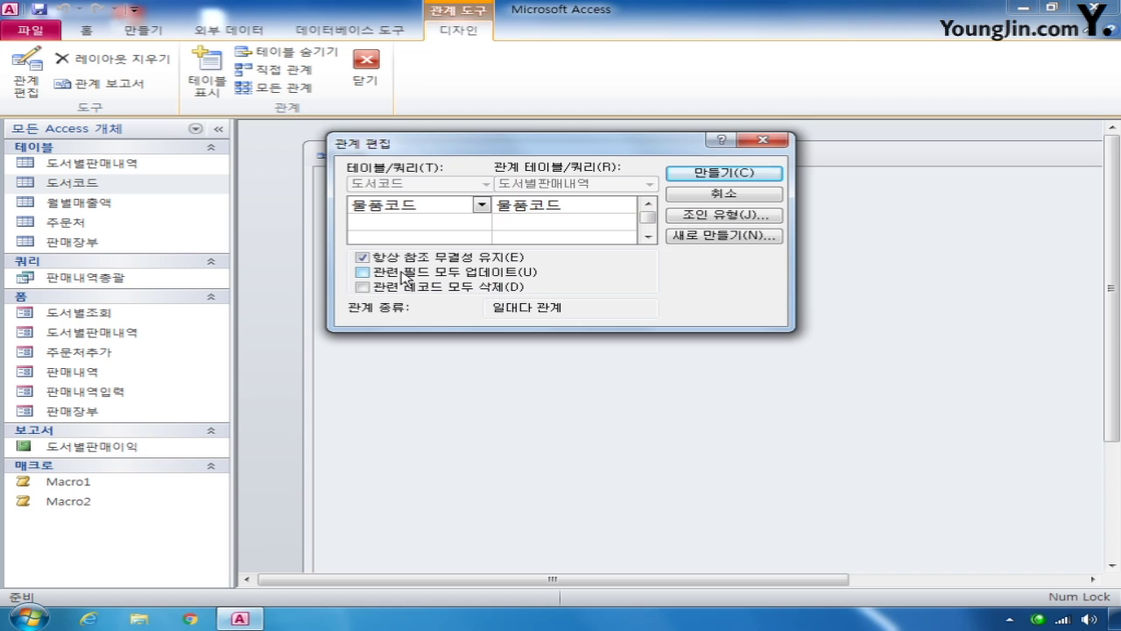
pyautogui.click(404, 273)
pyautogui.click(690, 174)
pyautogui.click(862, 154)
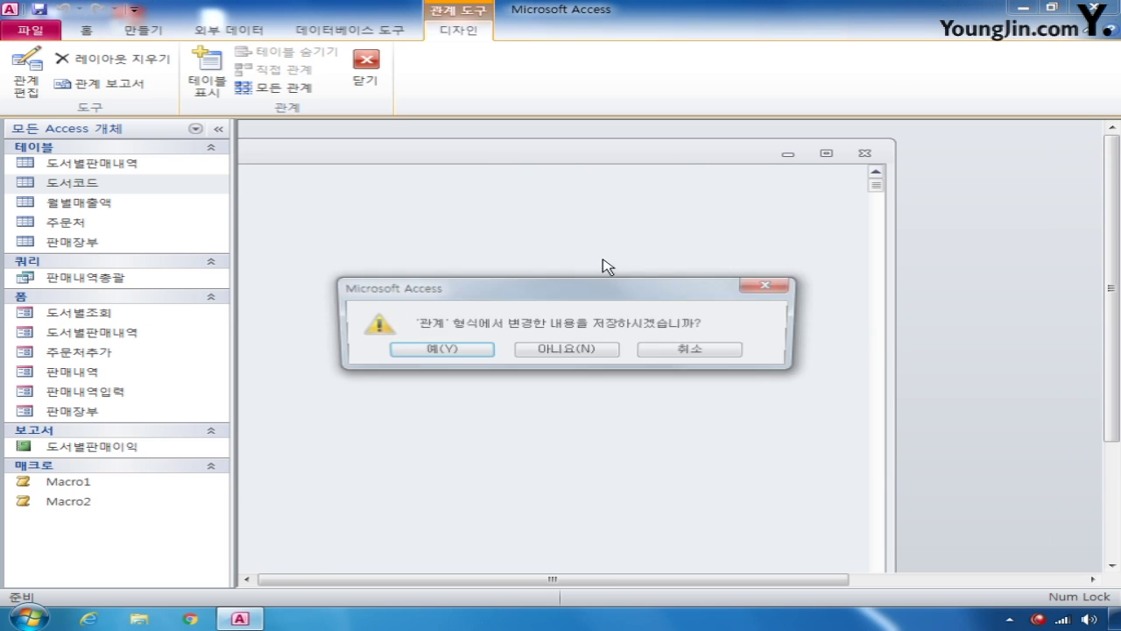
pyautogui.click(442, 350)
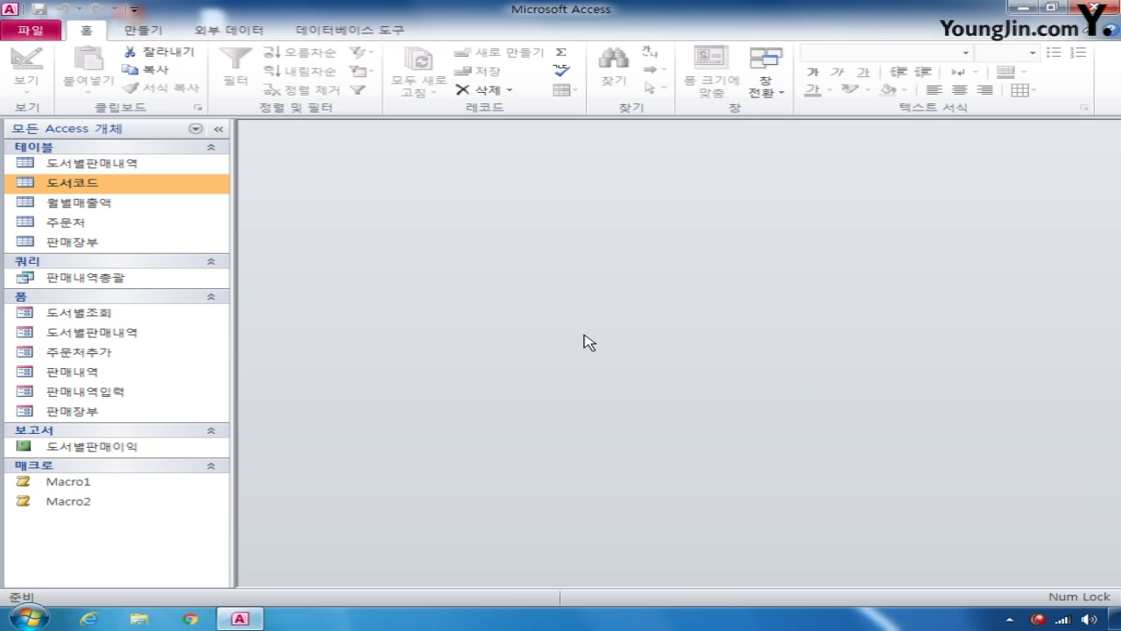
# Step: Open the 도서별판매내역 table in design view and set the 물품코드 field's lookup display control to 콤보 상자
pyautogui.rightClick(133, 167)
pyautogui.click(208, 197)
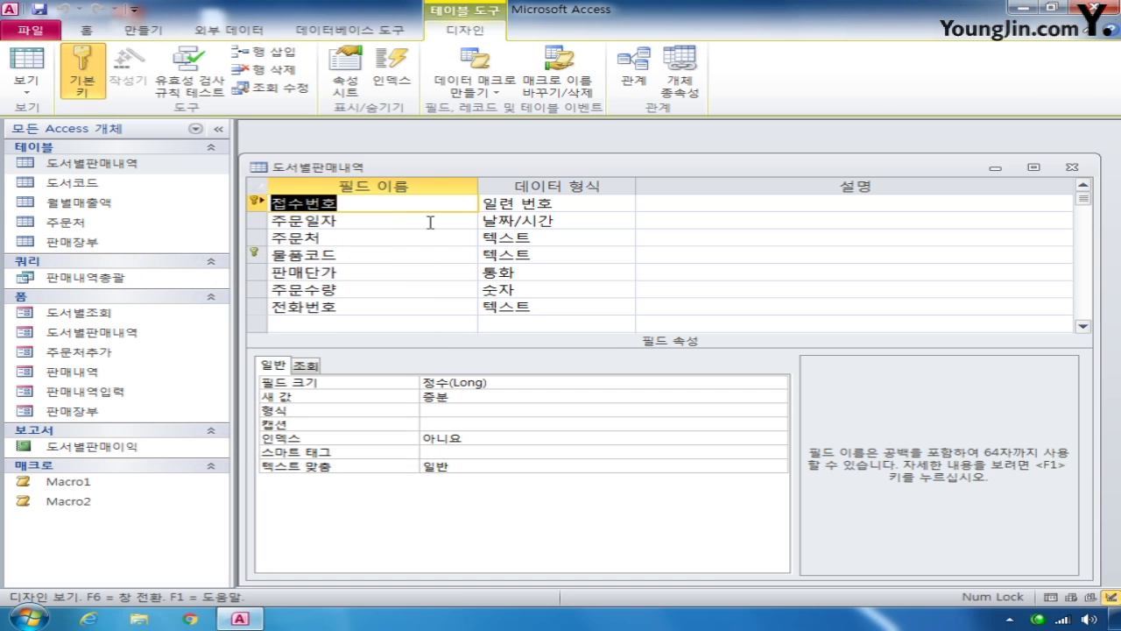
pyautogui.click(255, 260)
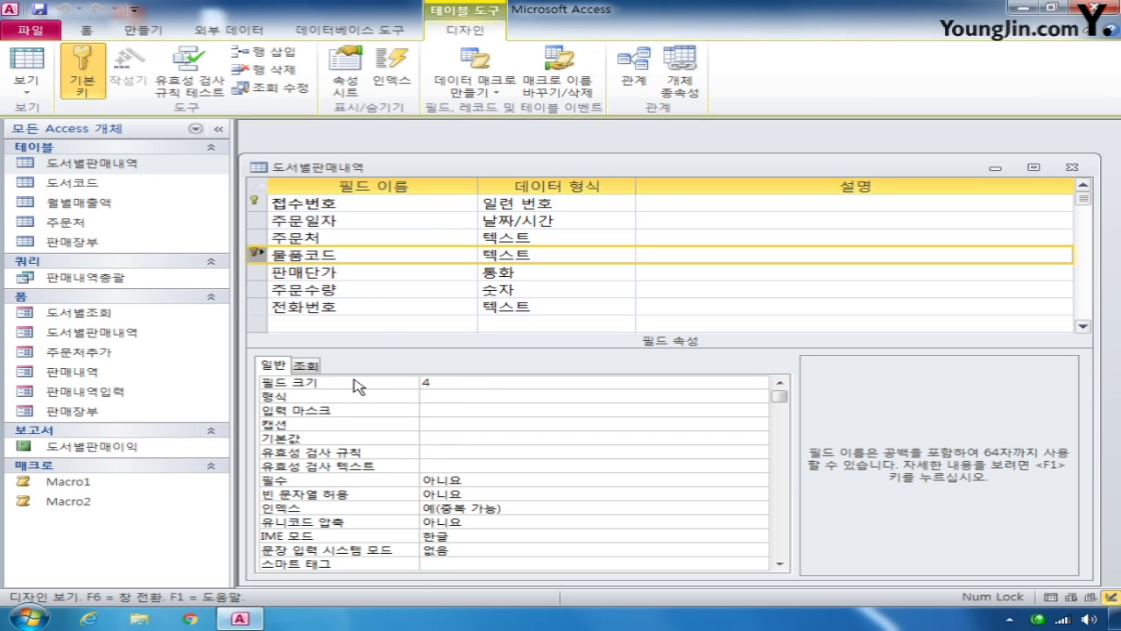
pyautogui.click(322, 366)
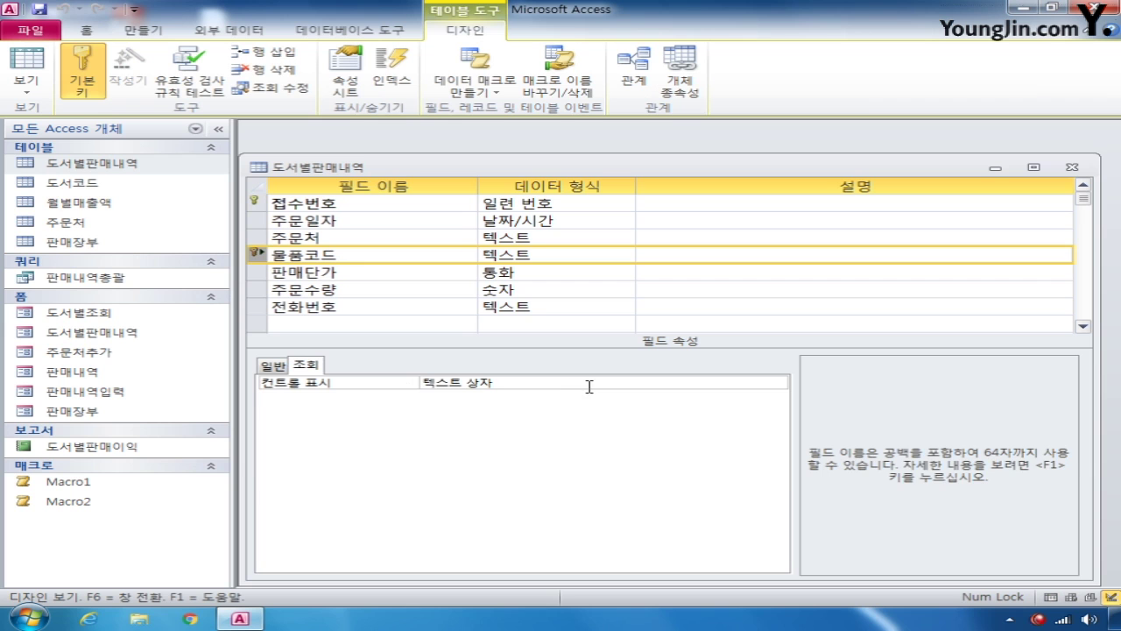
pyautogui.click(739, 383)
pyautogui.click(778, 382)
pyautogui.click(698, 419)
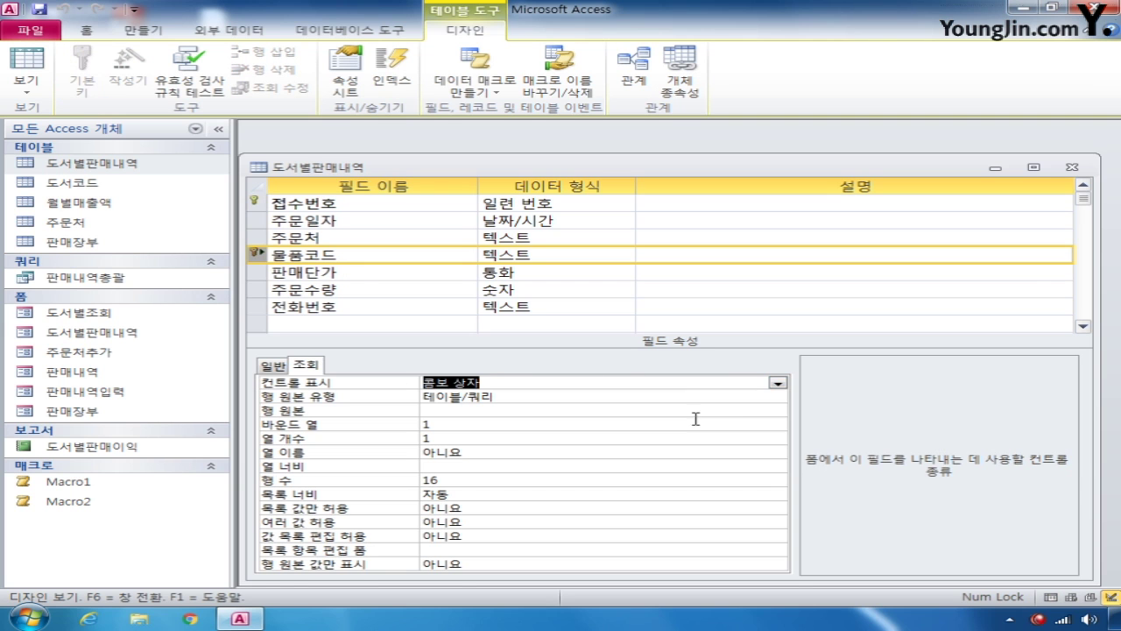
# Step: Build the 물품코드 lookup's row source as a query on 도서코드 returning 물품코드 and 저자, and save it to the property
pyautogui.click(719, 410)
pyautogui.click(778, 410)
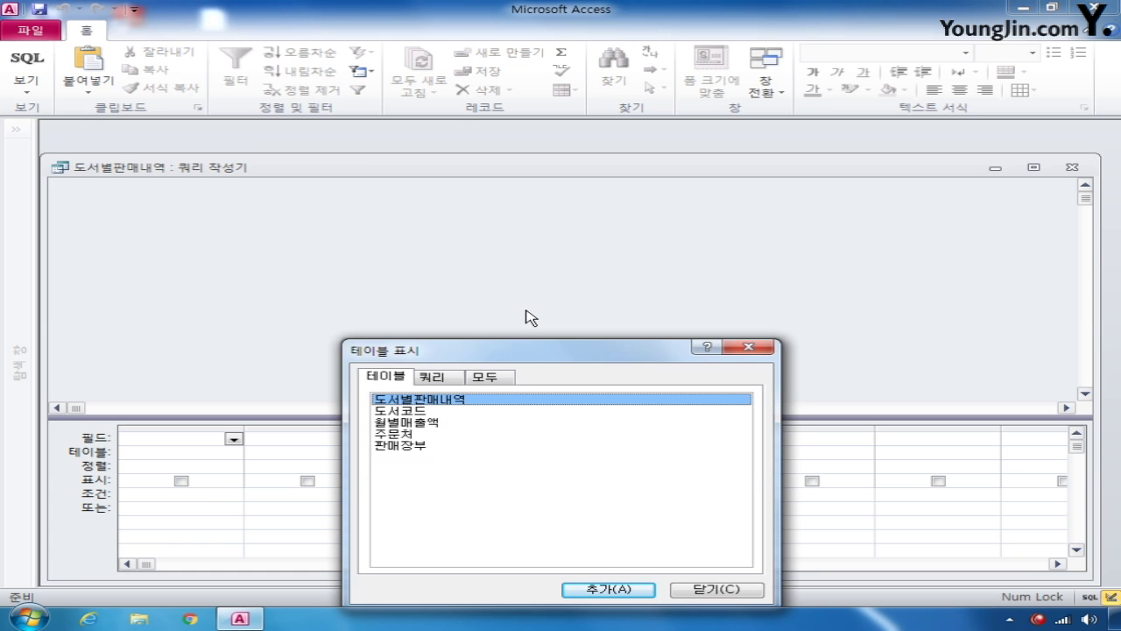
pyautogui.doubleClick(421, 410)
pyautogui.click(716, 588)
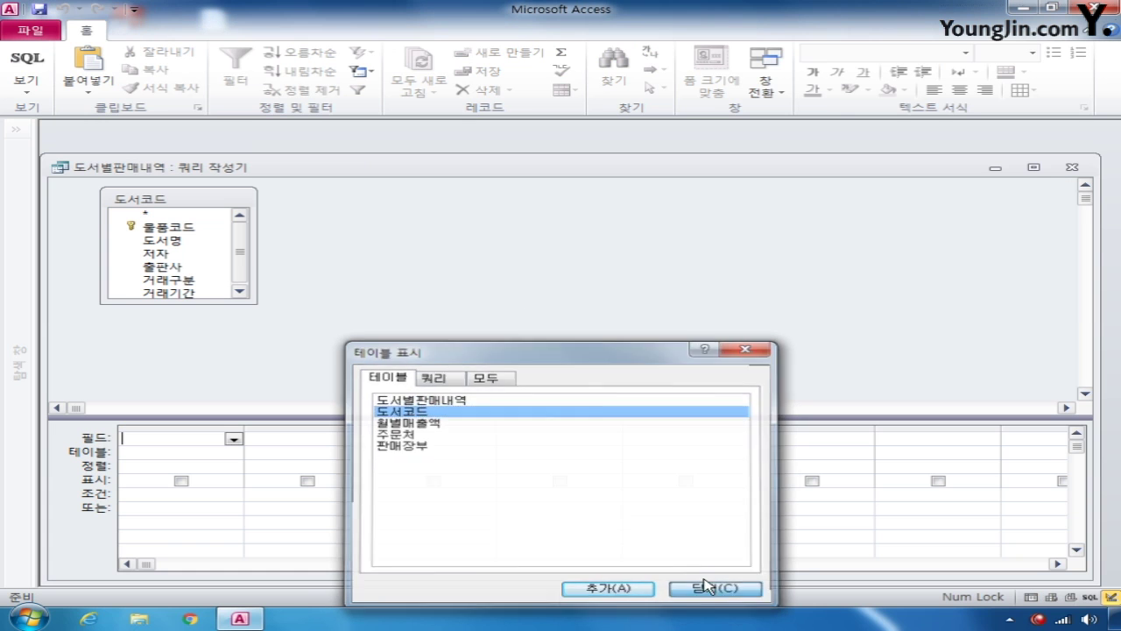
pyautogui.doubleClick(169, 228)
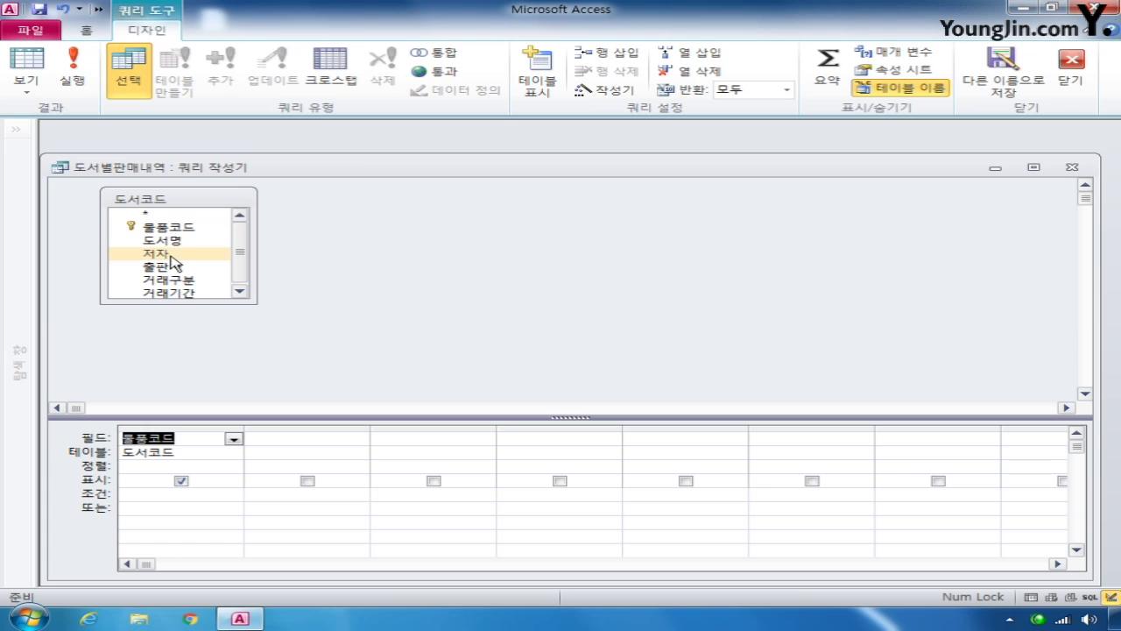
pyautogui.doubleClick(166, 254)
pyautogui.click(1069, 169)
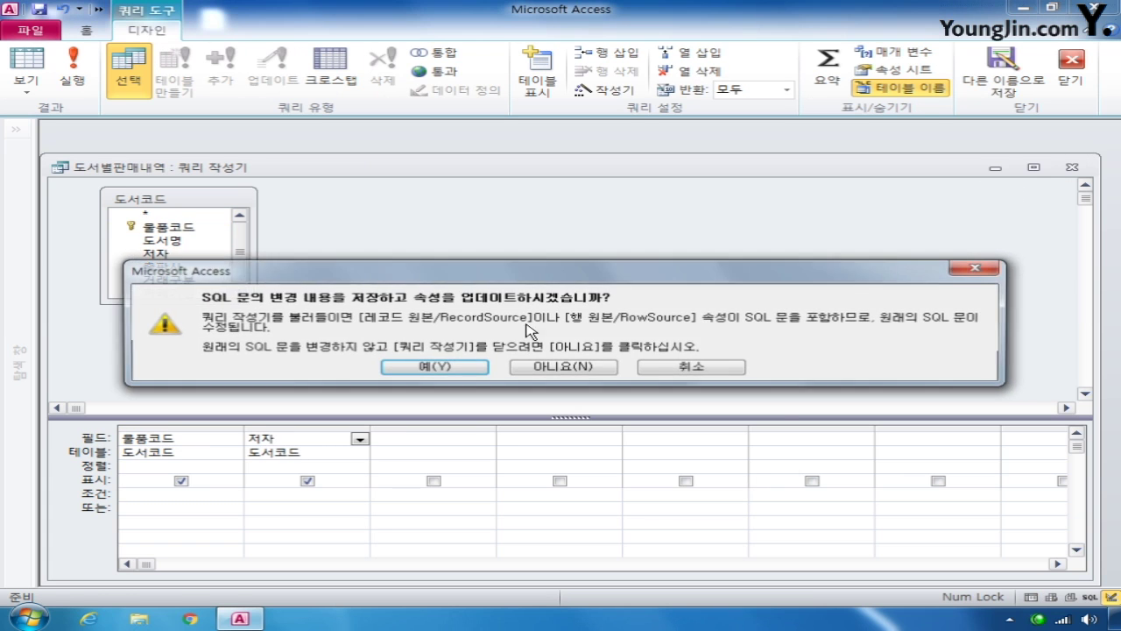
pyautogui.click(438, 362)
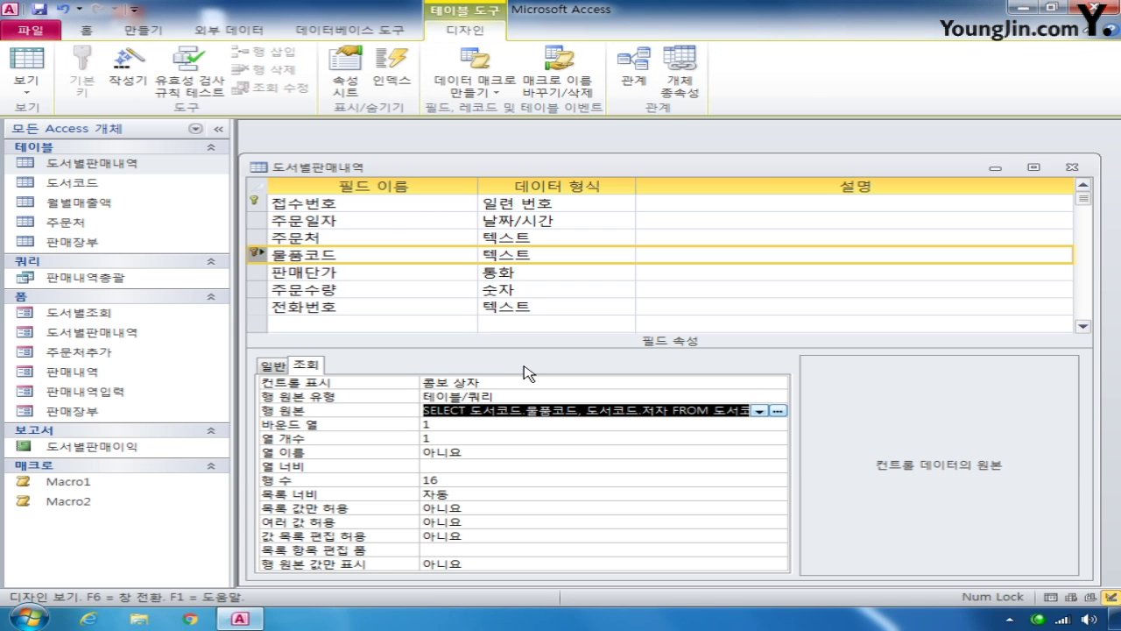
# Step: Set the 물품코드 lookup's column count to 2 and its column widths to 3;1.5
pyautogui.click(450, 425)
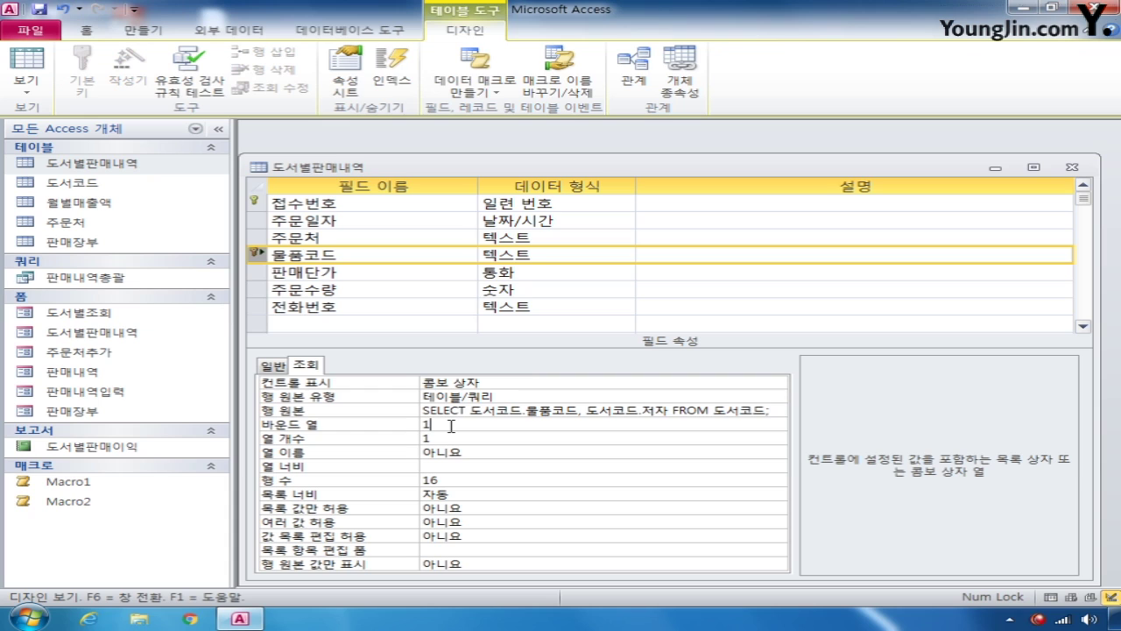
pyautogui.press('Return')
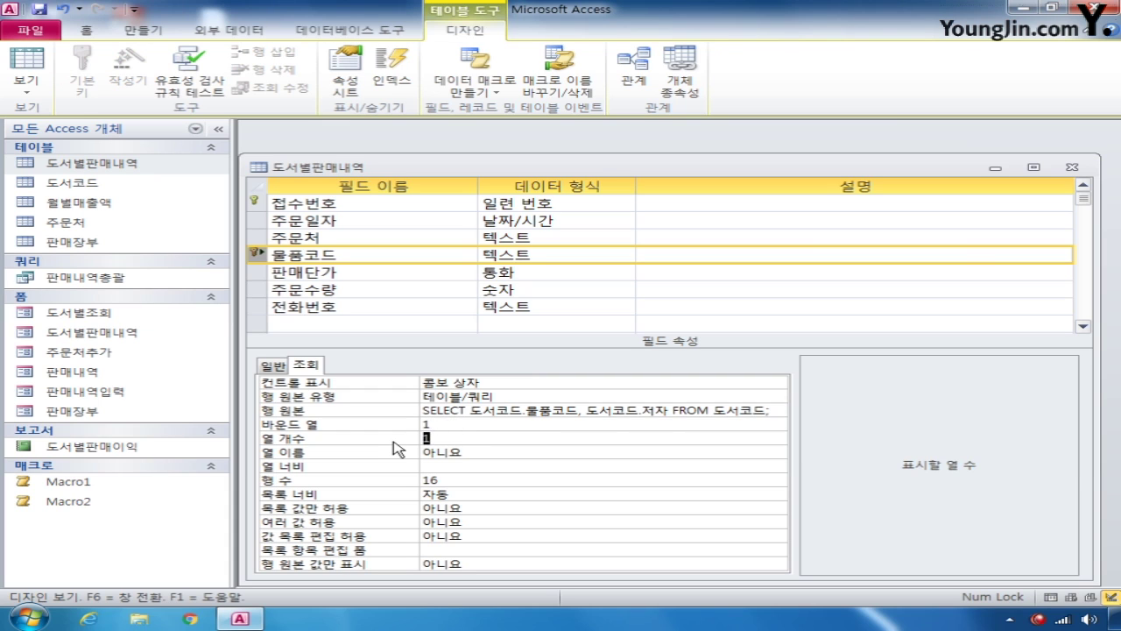
pyautogui.write('2')
pyautogui.click(440, 465)
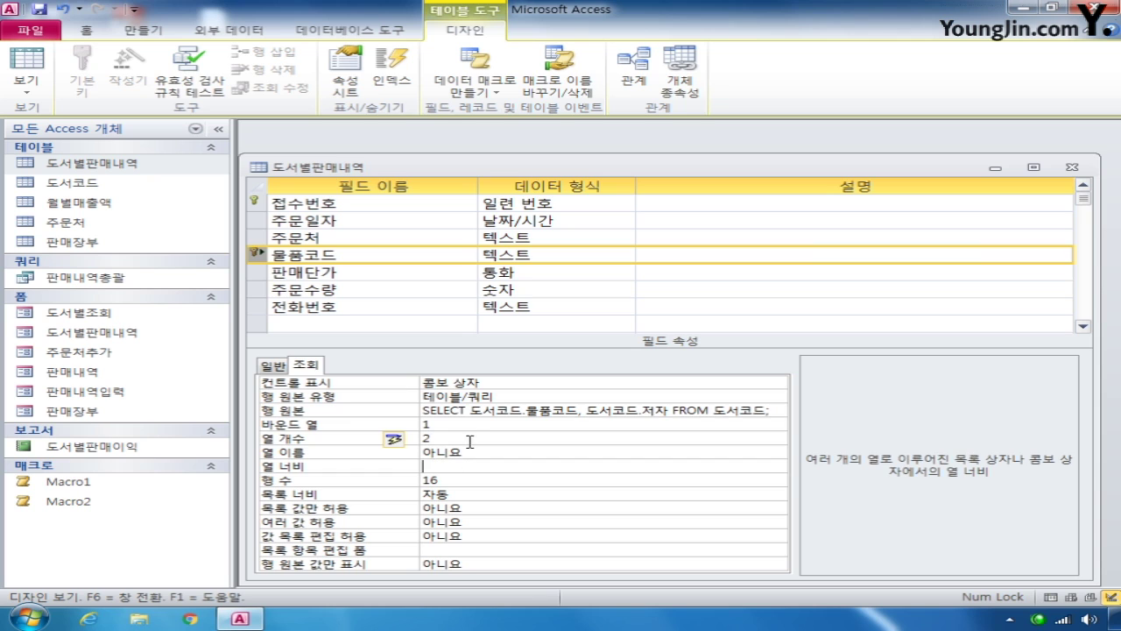
pyautogui.write('3;1.5')
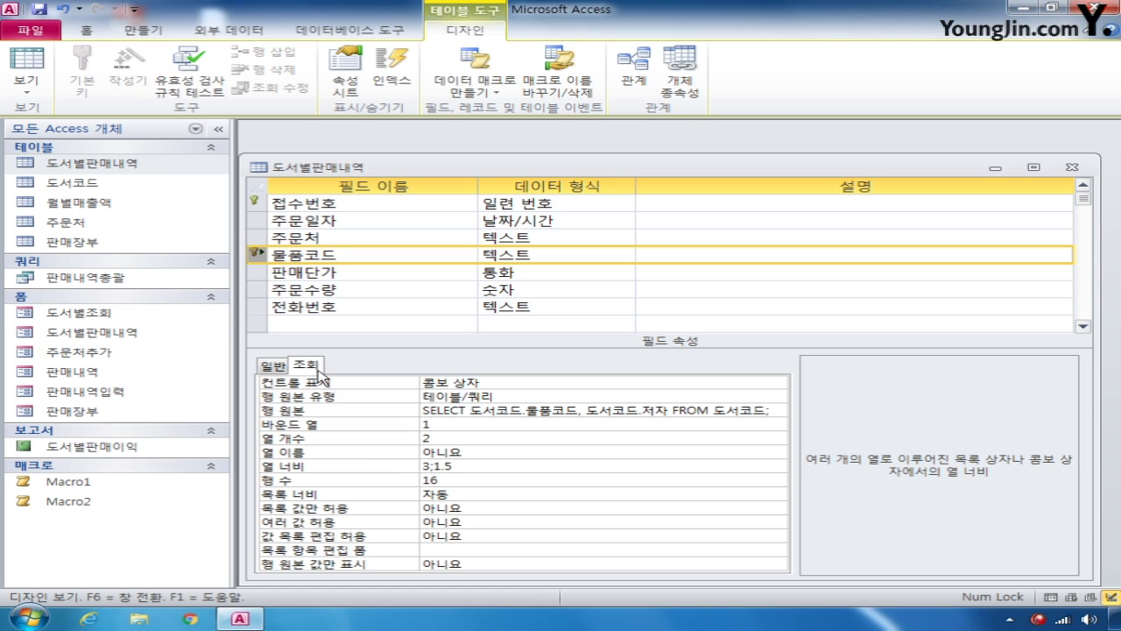
# Step: Set the 물품코드 lookup's list width to 6 cm
pyautogui.click(452, 494)
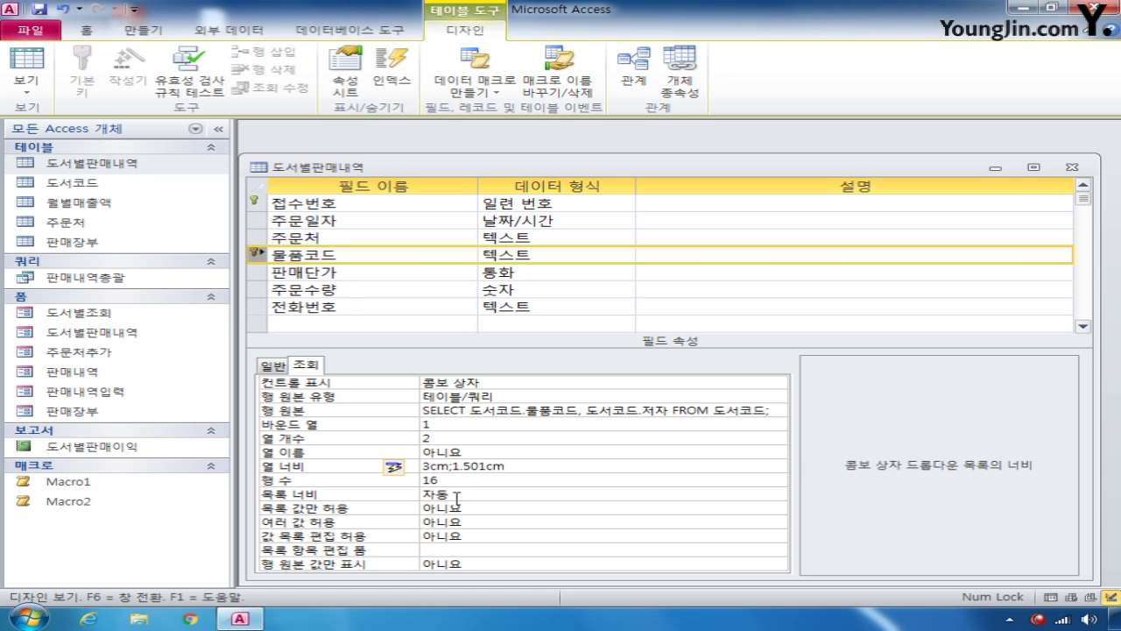
pyautogui.write('6')
pyautogui.click(440, 481)
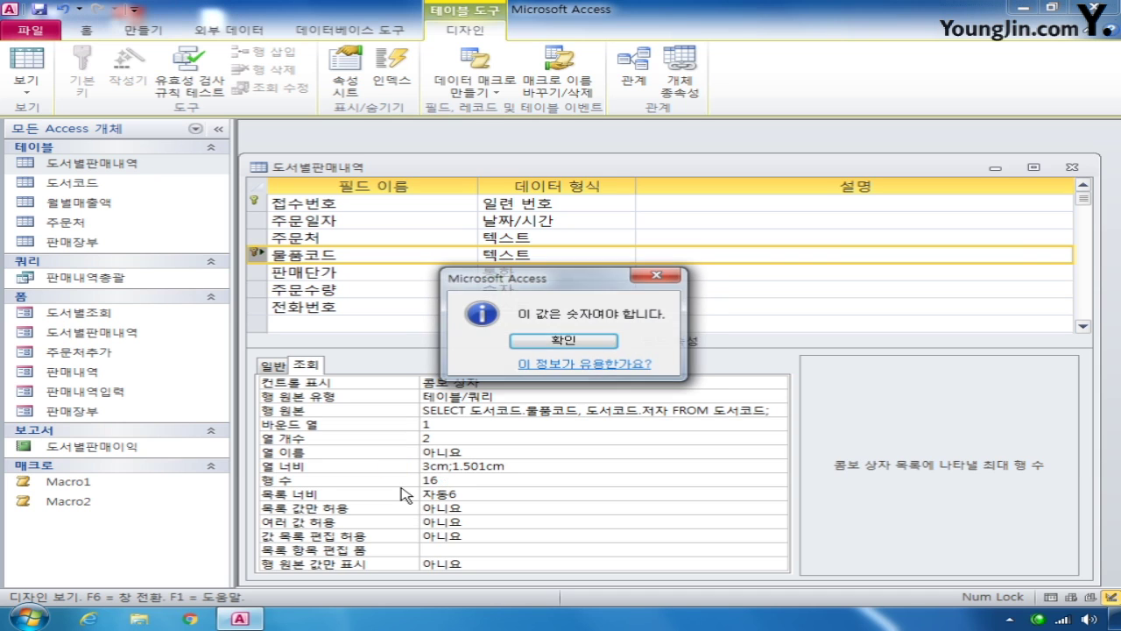
pyautogui.click(585, 341)
pyautogui.doubleClick(448, 493)
pyautogui.write('6')
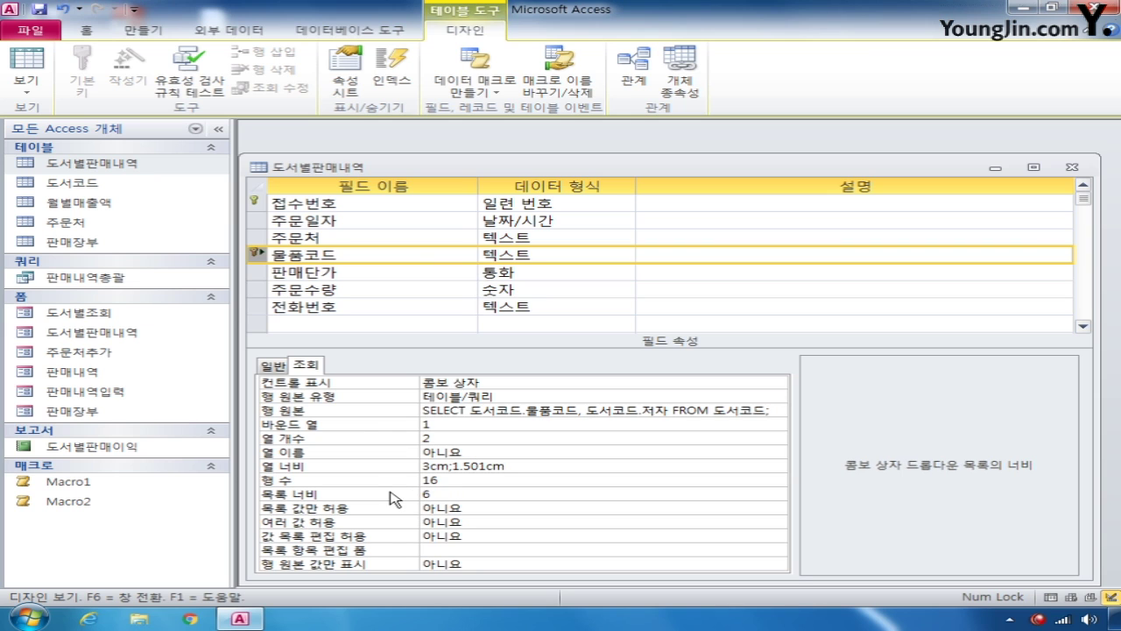
# Step: Set the 물품코드 lookup's number of list rows to 5, and close the table design, saving its changes
pyautogui.click(455, 480)
pyautogui.click(382, 481)
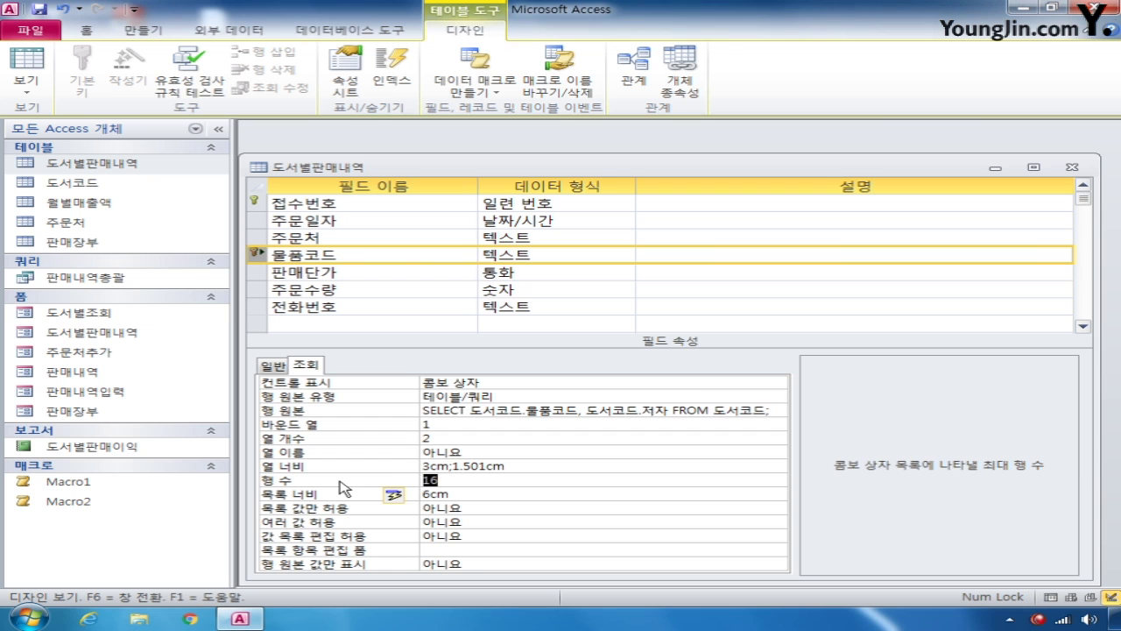
pyautogui.write('5')
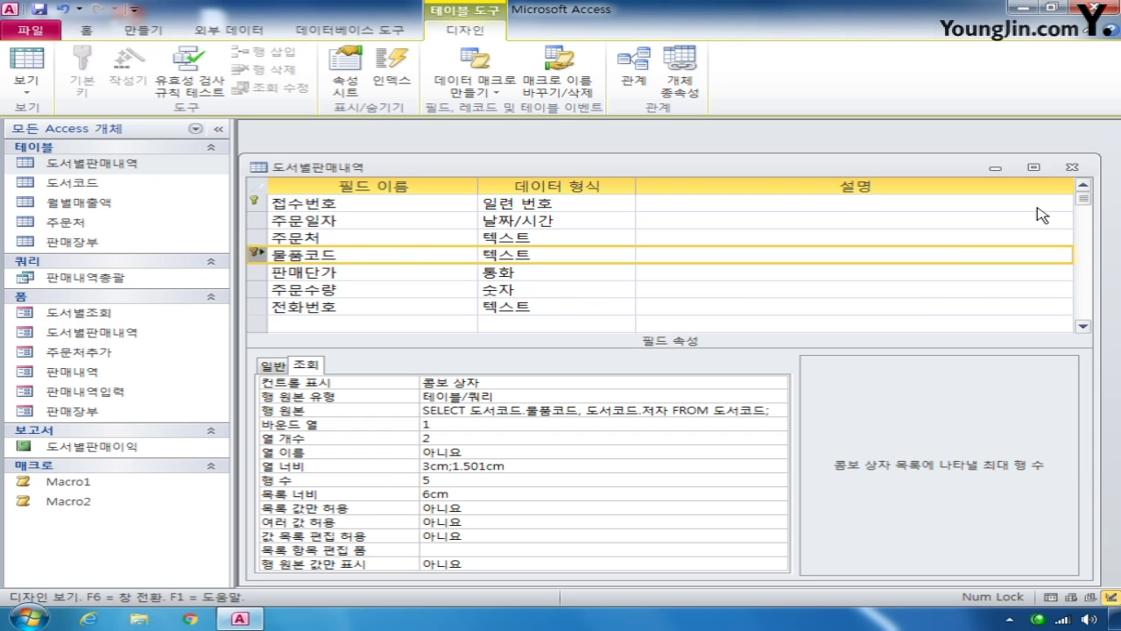
pyautogui.click(1071, 166)
pyautogui.click(443, 352)
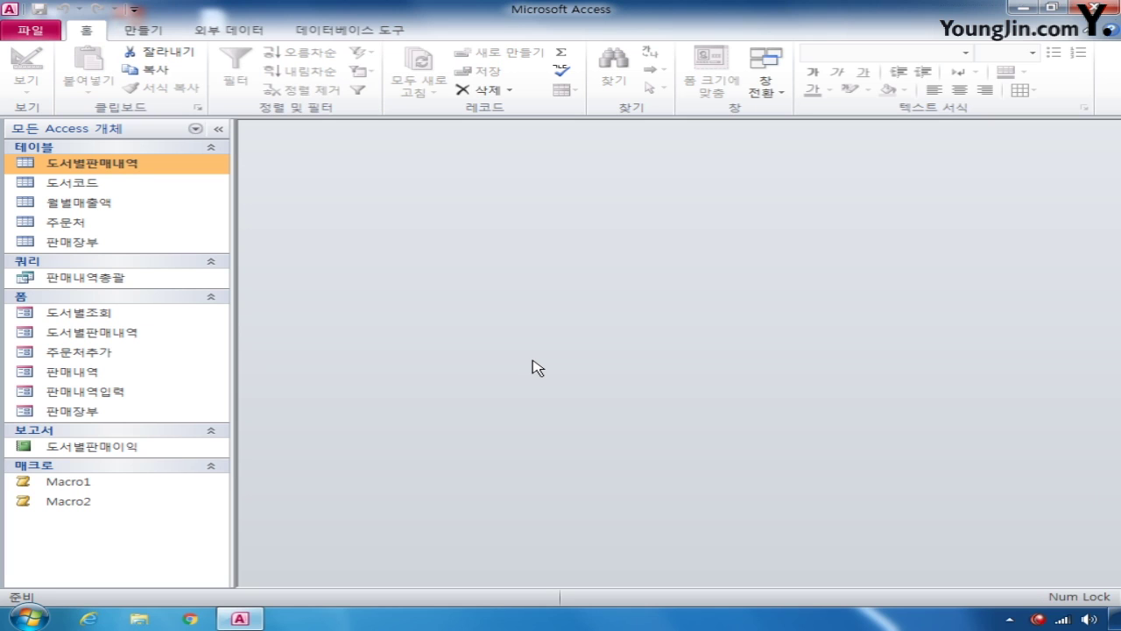
# Step: Open the 판매내역입력 form in design view and display the form's property sheet
pyautogui.rightClick(102, 375)
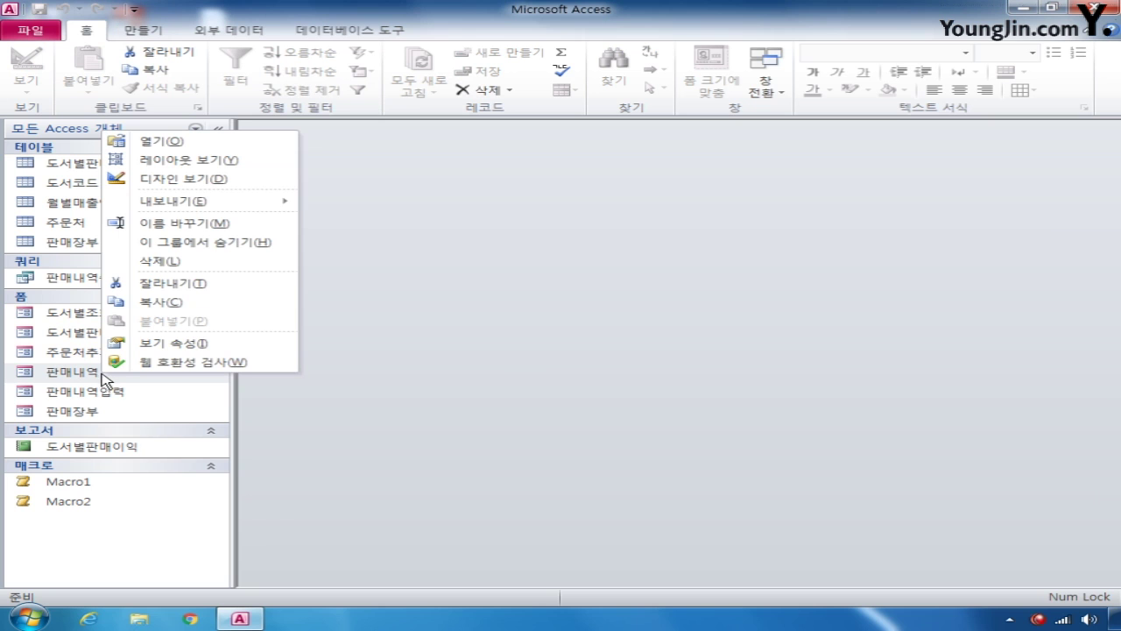
pyautogui.rightClick(112, 391)
pyautogui.click(201, 193)
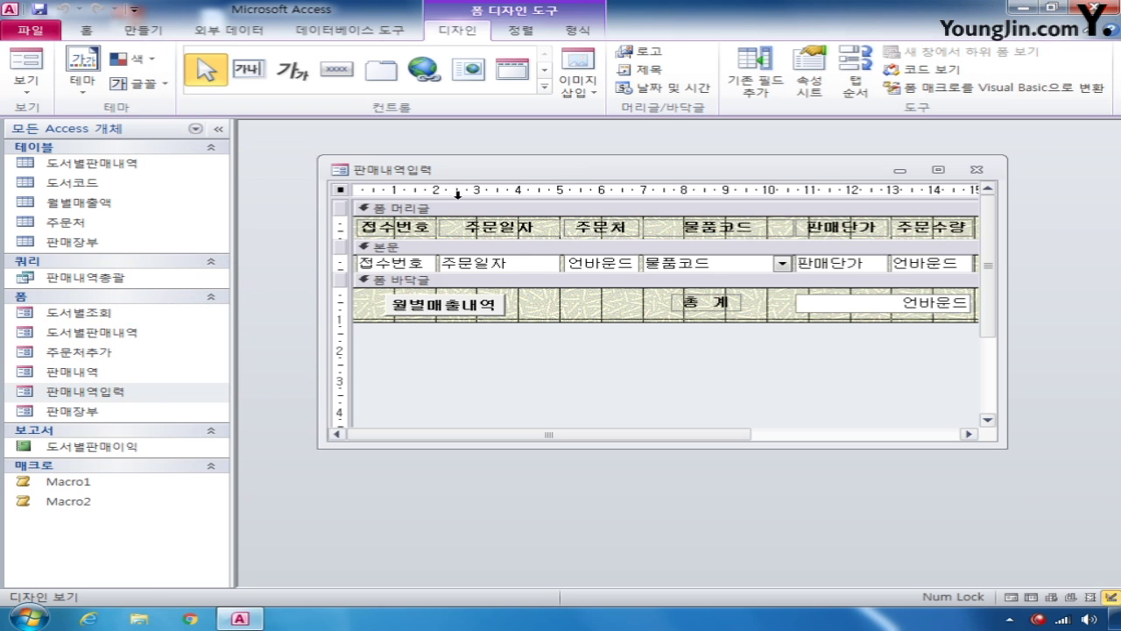
pyautogui.moveTo(561, 171); pyautogui.dragTo(500, 149)
pyautogui.click(811, 79)
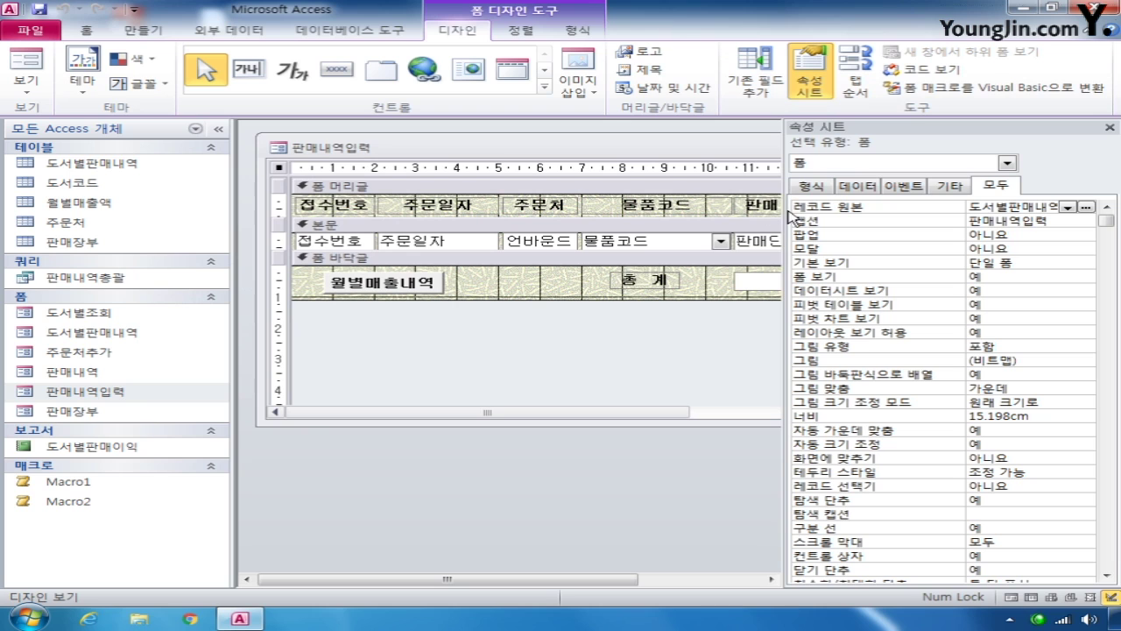
# Step: Set the 판매내역입력 form's default view to 연속 폼
pyautogui.click(1055, 264)
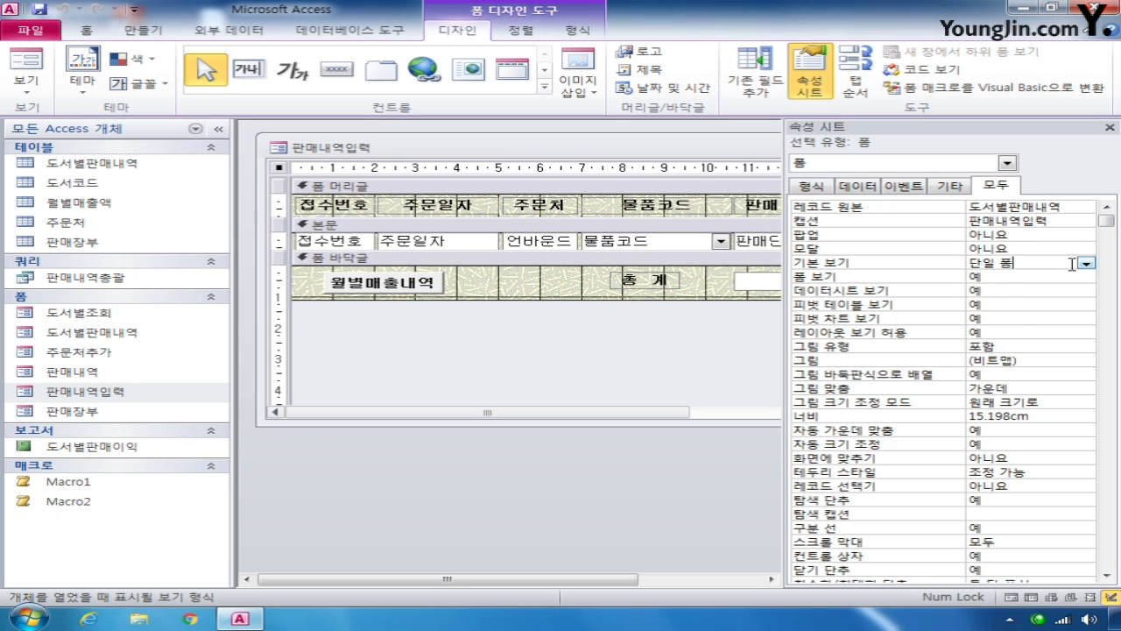
pyautogui.click(1086, 264)
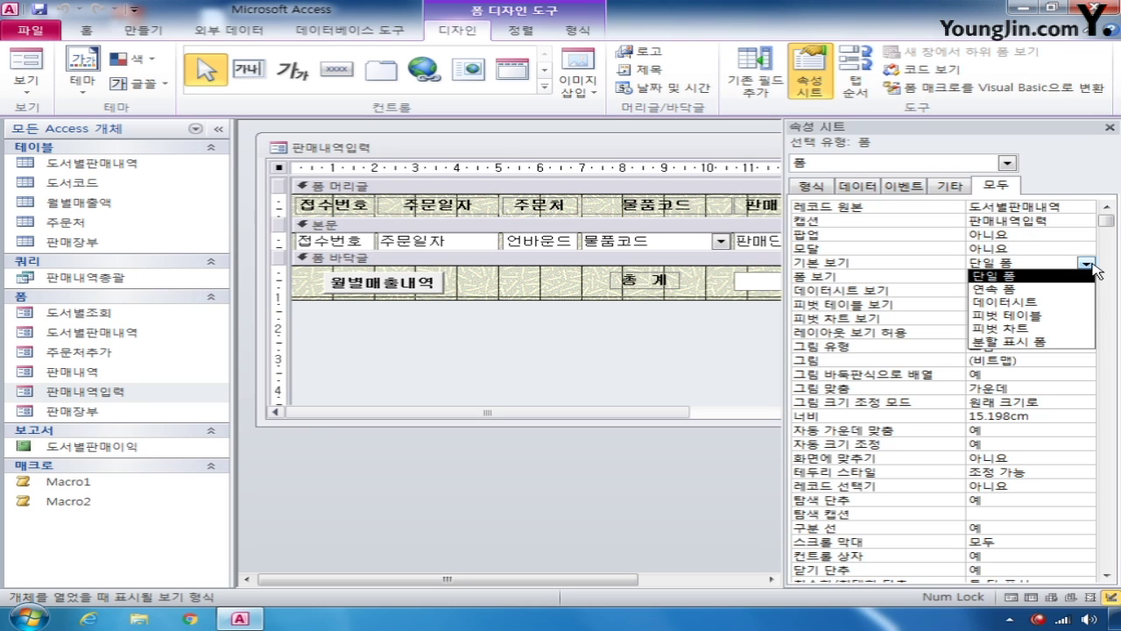
pyautogui.click(1058, 289)
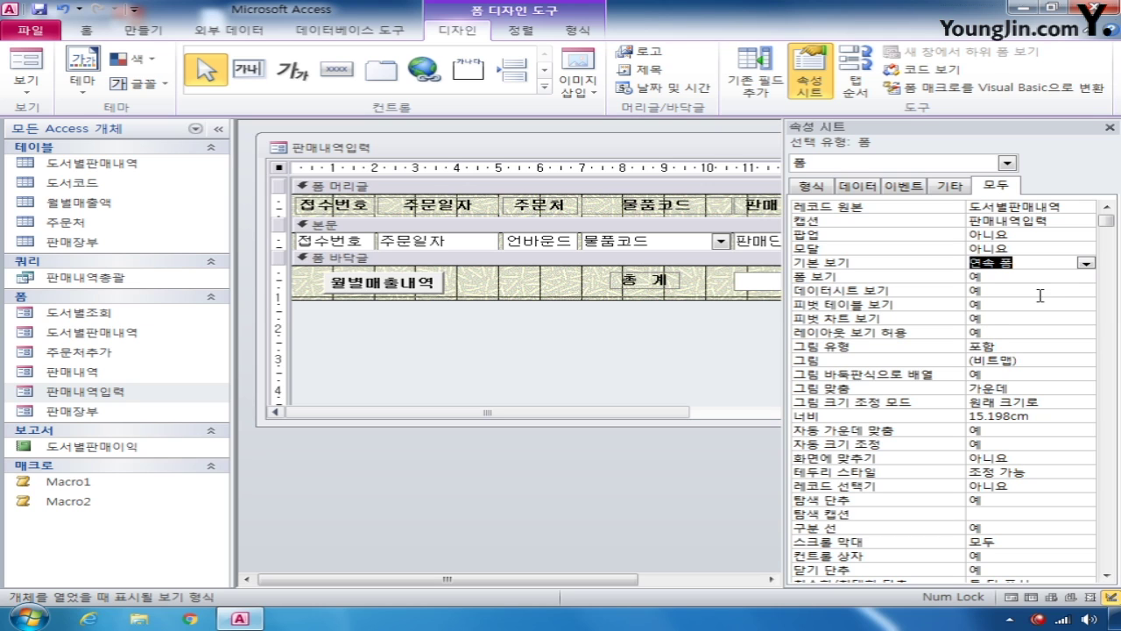
# Step: Set the form's navigation buttons (탐색 단추) to 아니요 and its record selectors (레코드 선택기) to 예
pyautogui.click(1009, 505)
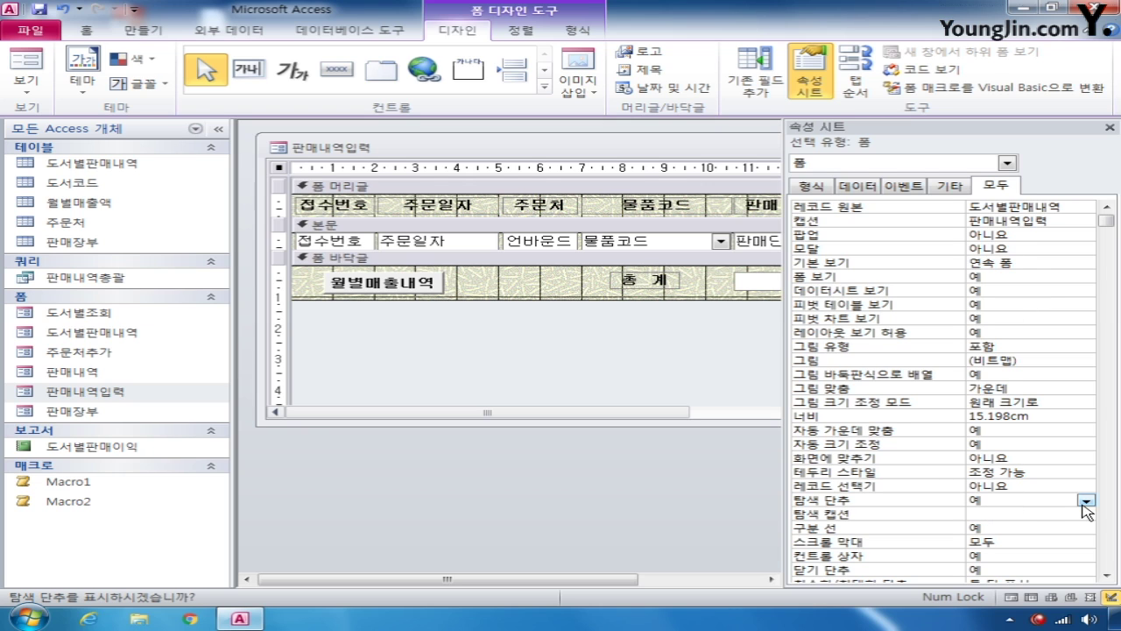
pyautogui.click(1086, 501)
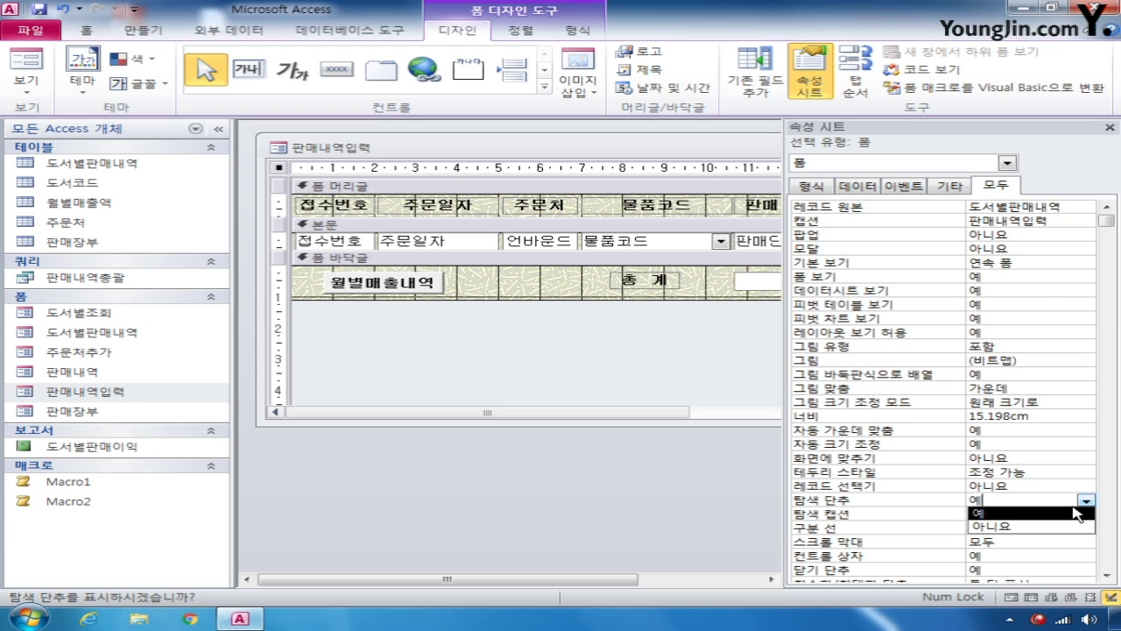
pyautogui.click(1030, 526)
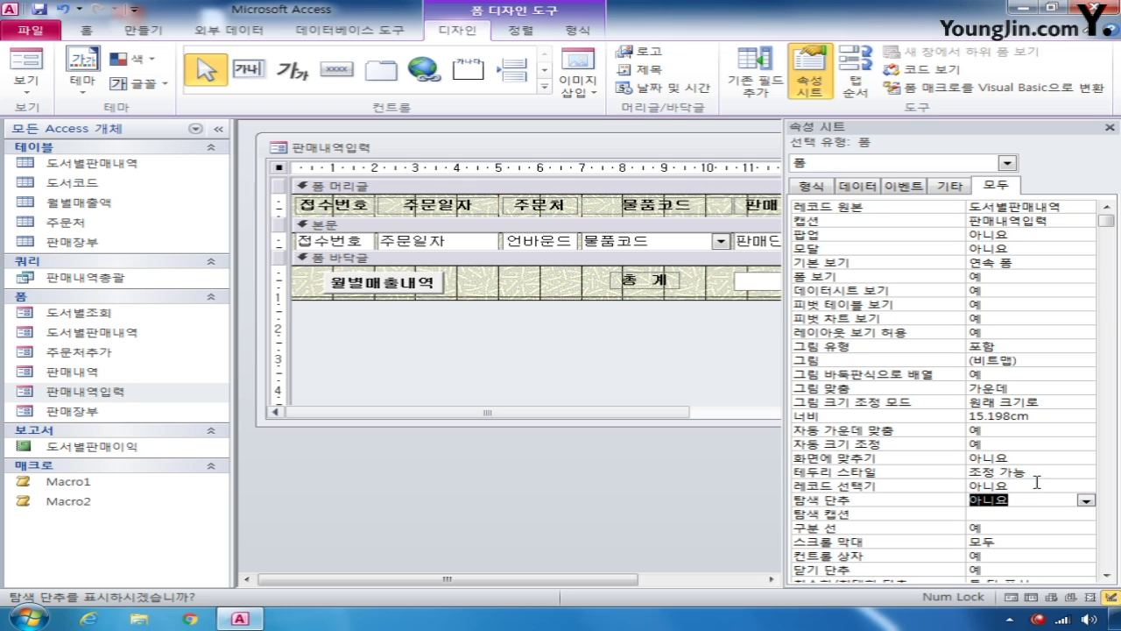
pyautogui.click(1051, 485)
pyautogui.click(1086, 485)
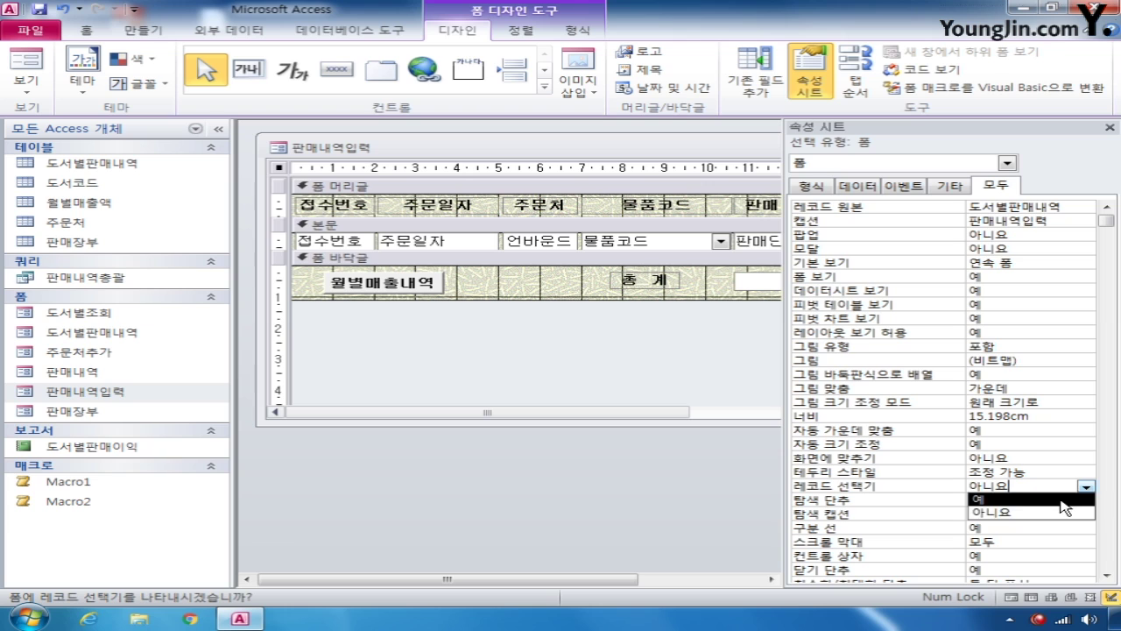
pyautogui.click(1055, 499)
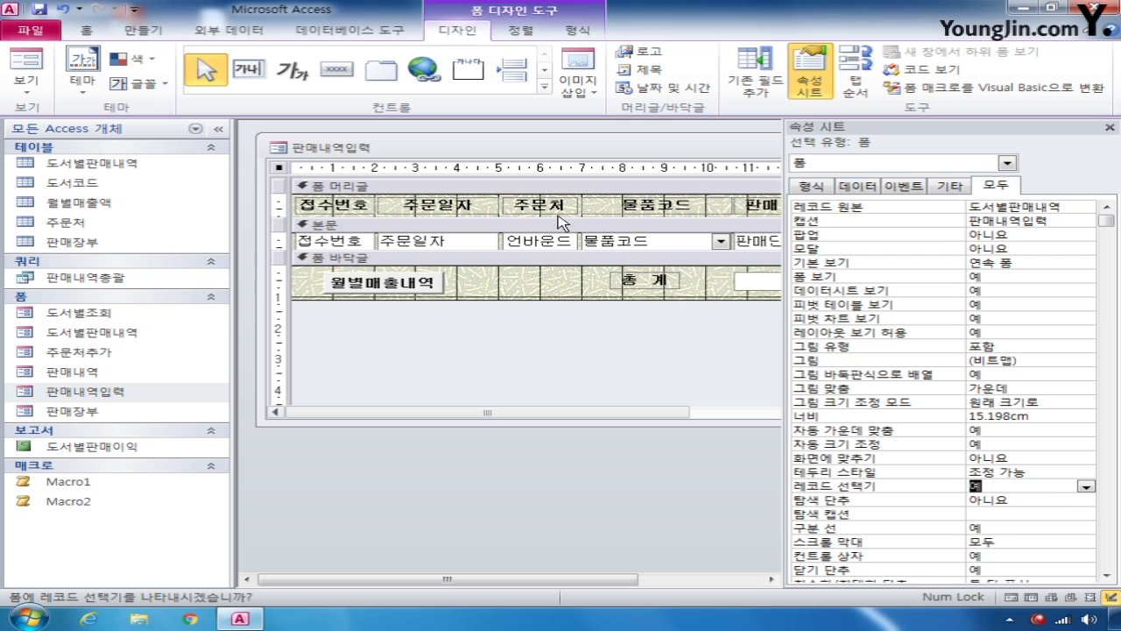
# Step: Bind the txt주문처 text box to the 주문처 field as its control source
pyautogui.click(1007, 163)
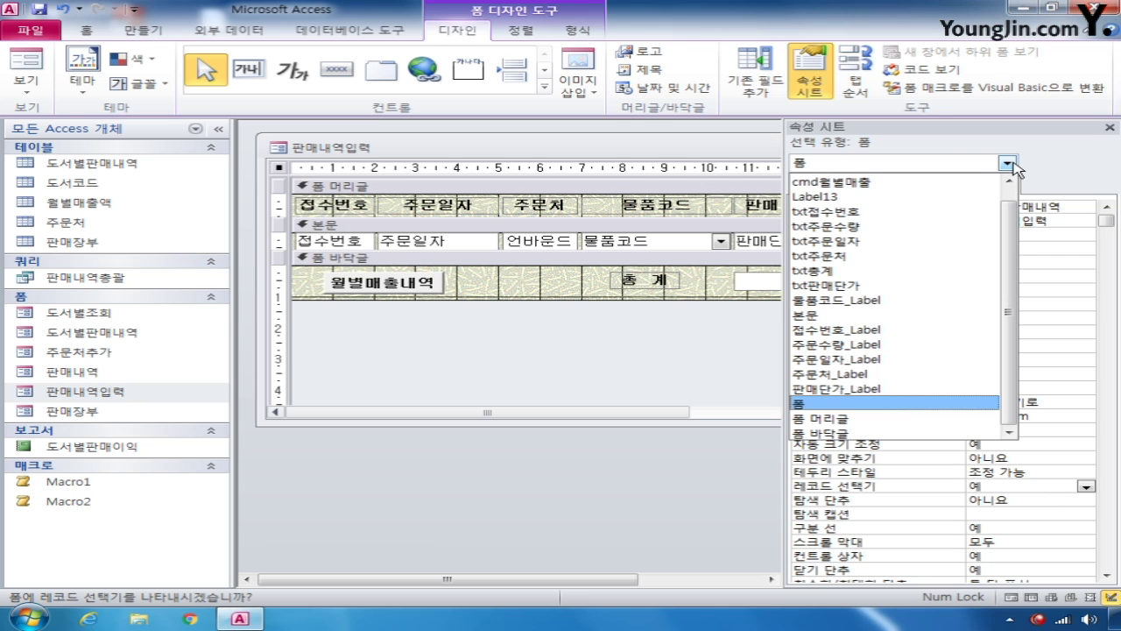
pyautogui.click(921, 256)
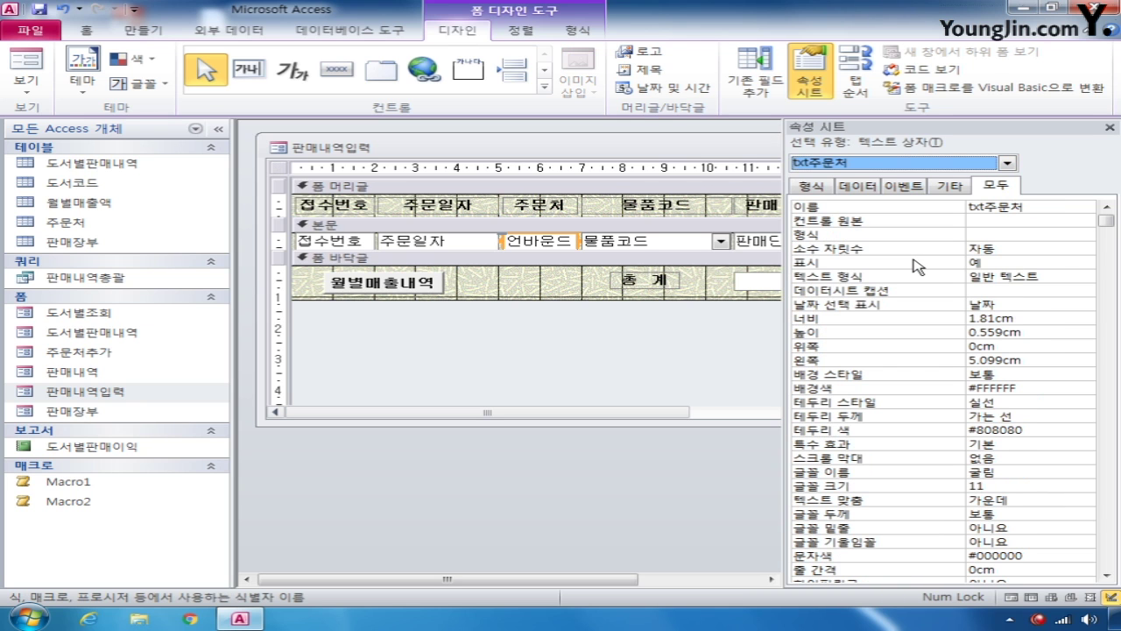
pyautogui.click(1069, 222)
pyautogui.click(1070, 224)
pyautogui.click(1071, 224)
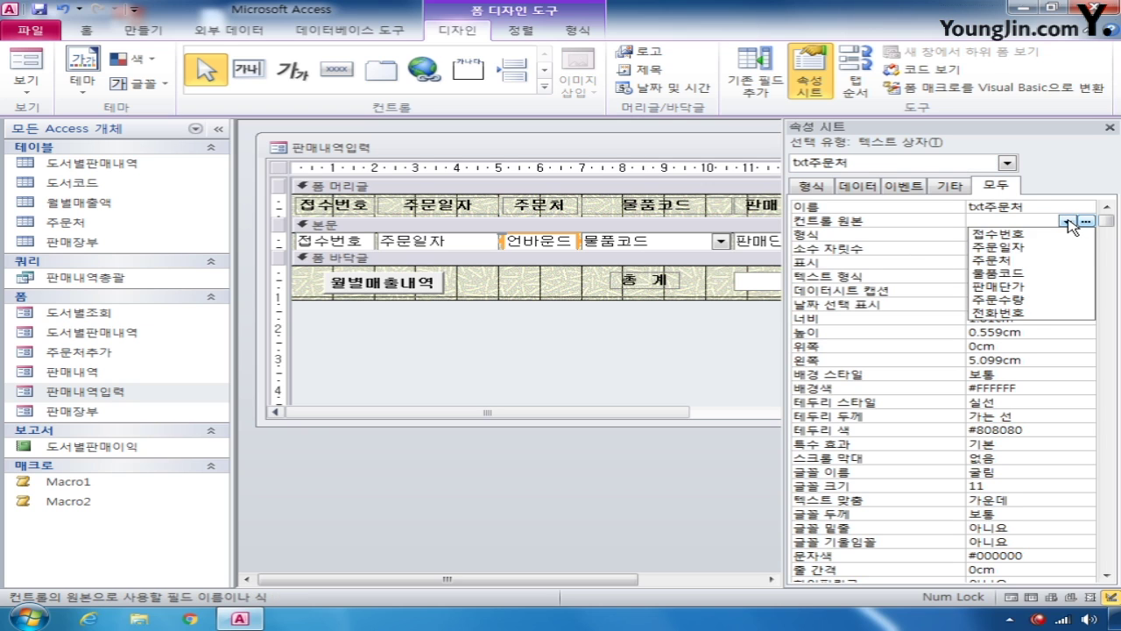
pyautogui.click(1033, 261)
# Step: Bind the txt주문수량 text box to the 주문수량 field as its control source
pyautogui.click(1008, 163)
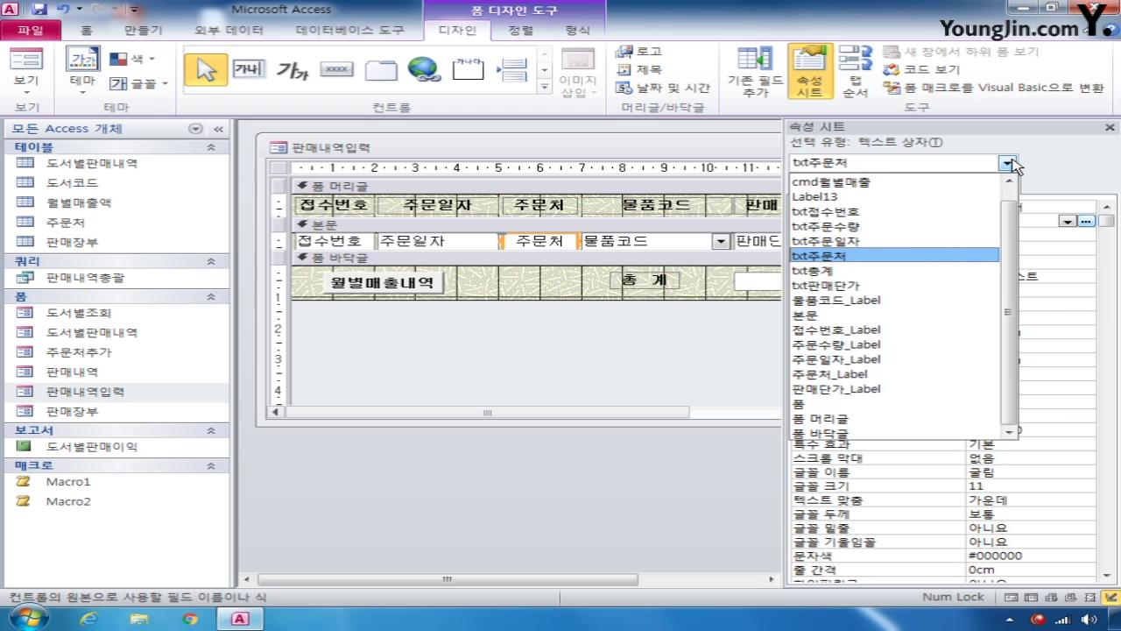
pyautogui.click(939, 227)
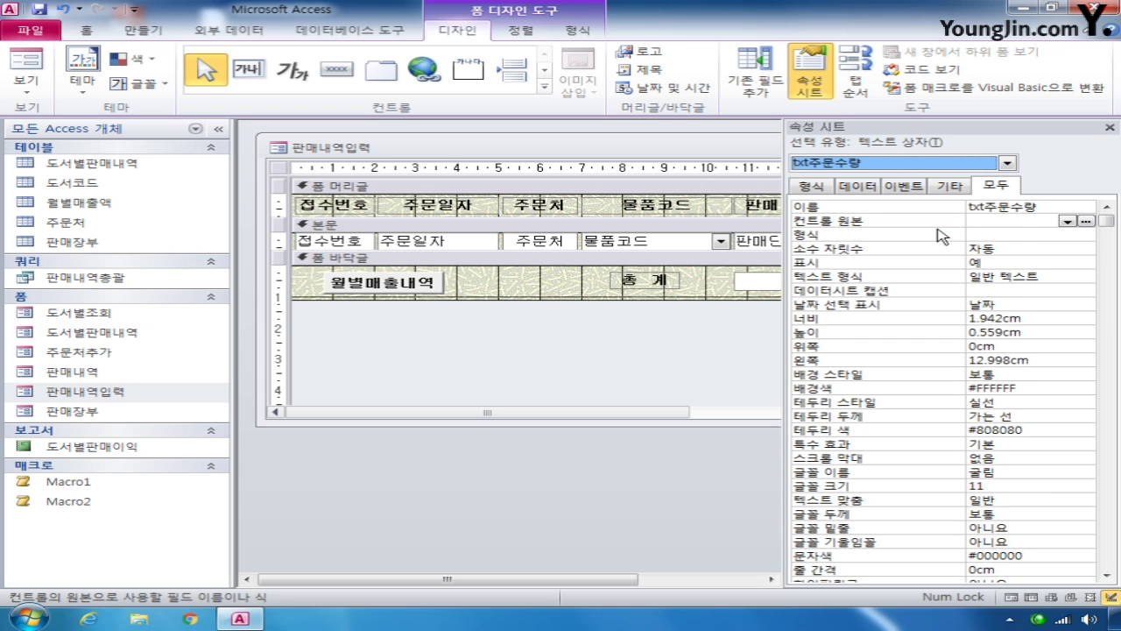
pyautogui.click(1067, 221)
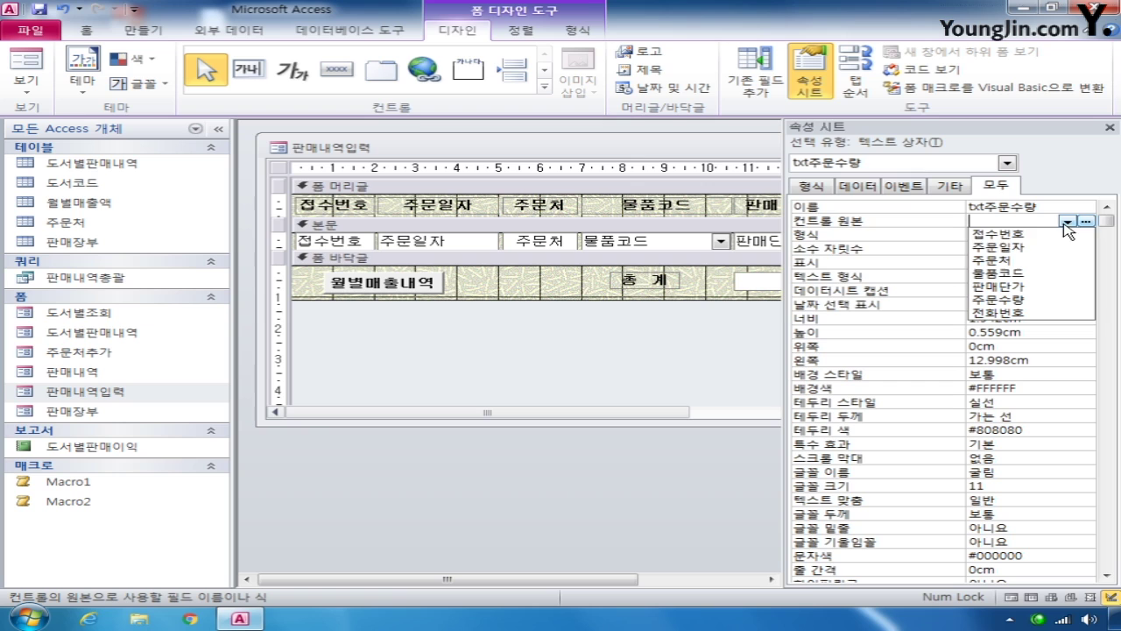
pyautogui.click(1034, 299)
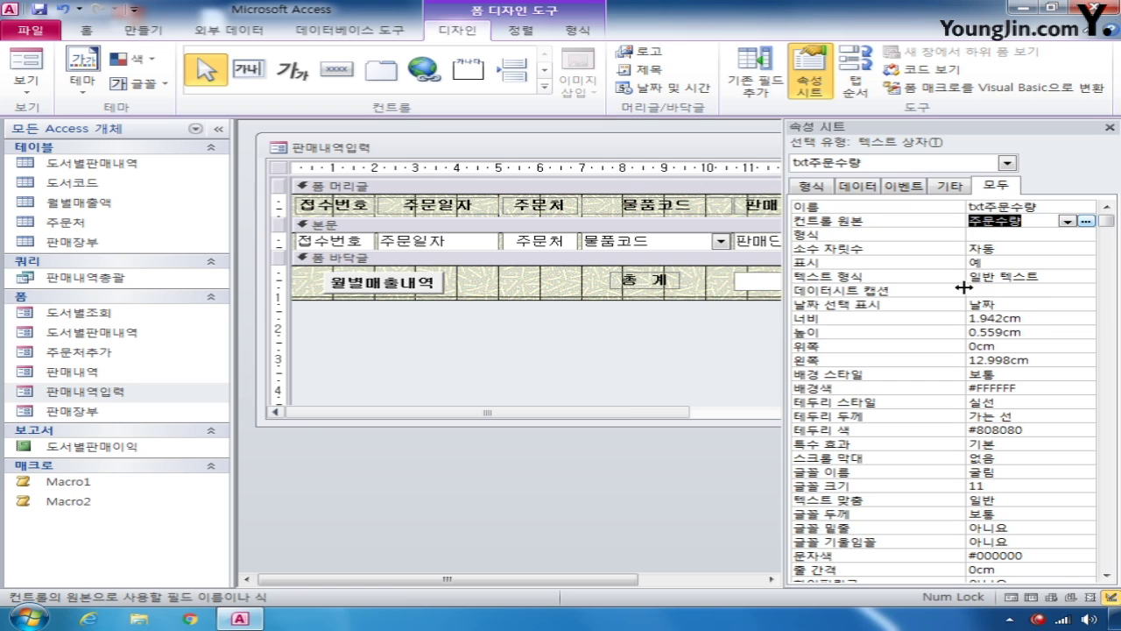
# Step: Set the control source of the txt총계 text box to =sum([판매단가]*[주문수량])
pyautogui.click(1008, 163)
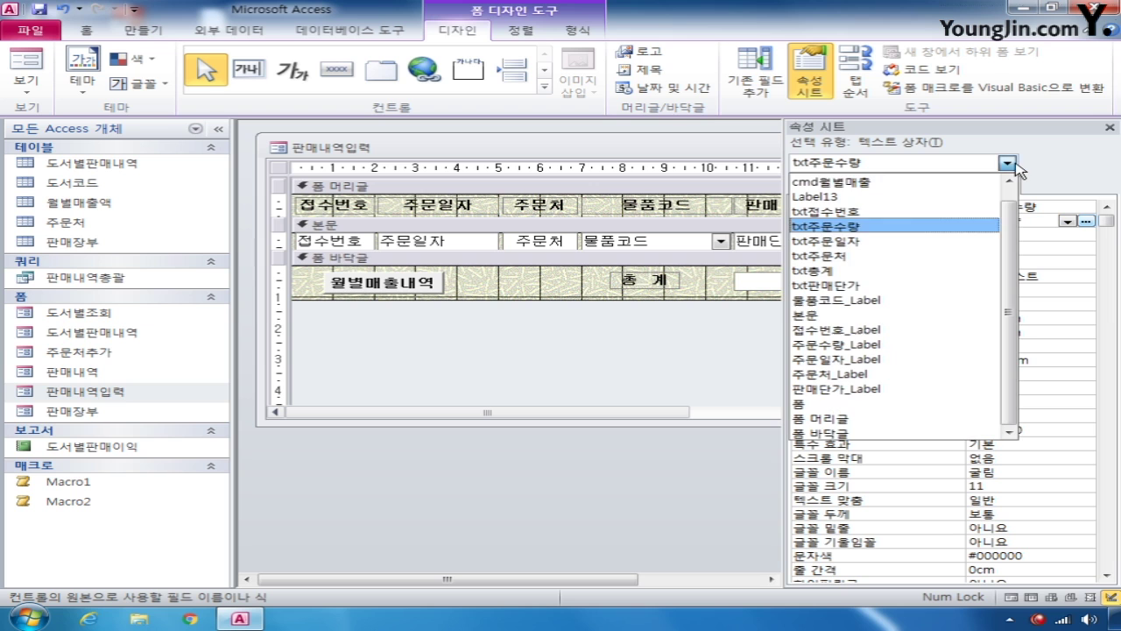
pyautogui.click(875, 271)
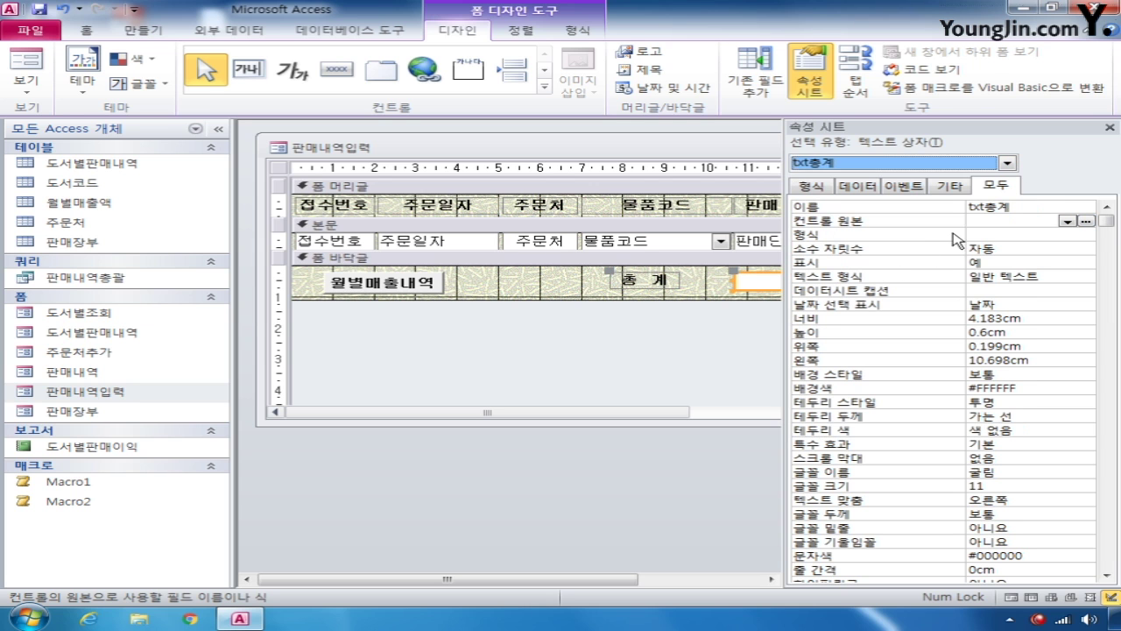
pyautogui.click(973, 221)
pyautogui.rightClick(977, 221)
pyautogui.click(1003, 254)
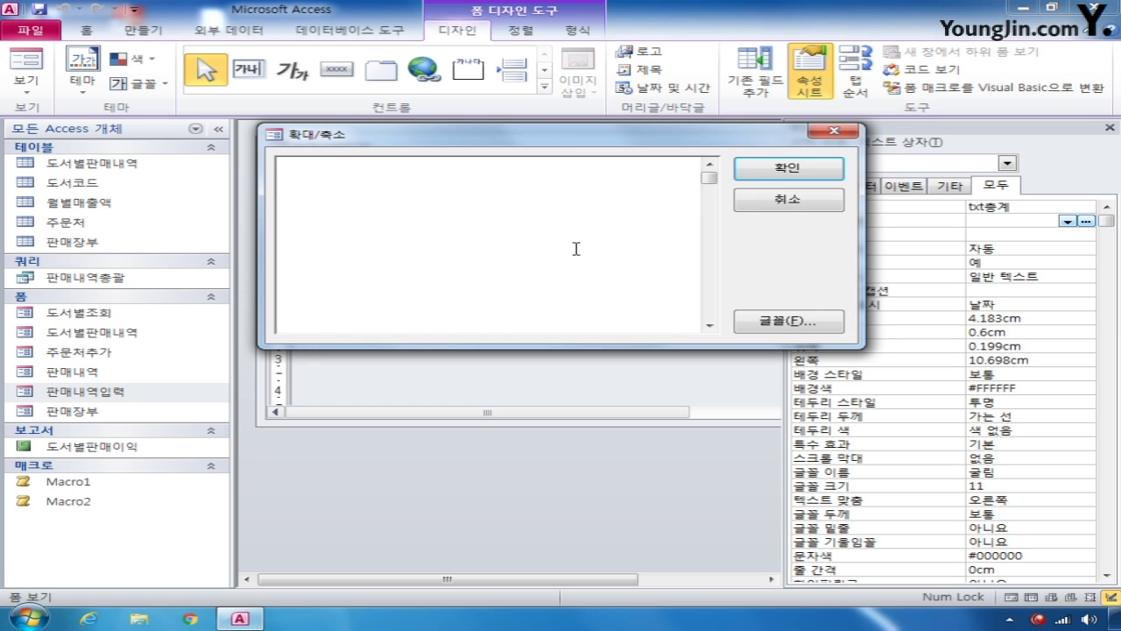
pyautogui.write('=s')
pyautogui.write('um')
pyautogui.write('()')
pyautogui.write('[]*[]')
pyautogui.press('Left')
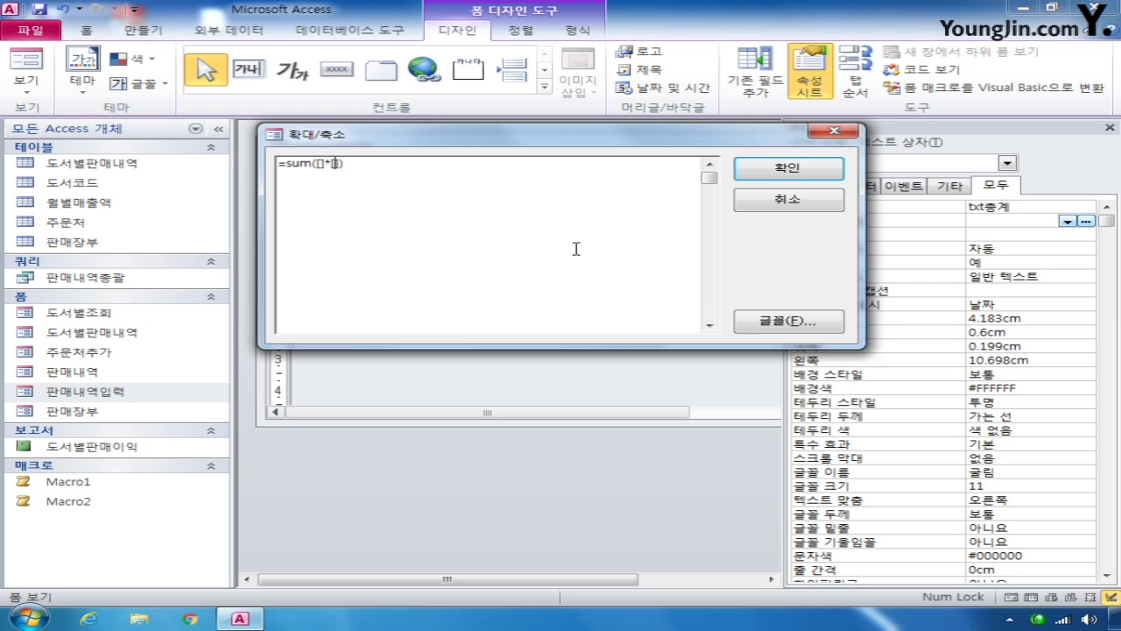
pyautogui.press('Left')
pyautogui.press('Left')
pyautogui.press('Left')
pyautogui.write('판매단가')
pyautogui.press('Right')
pyautogui.press('Right')
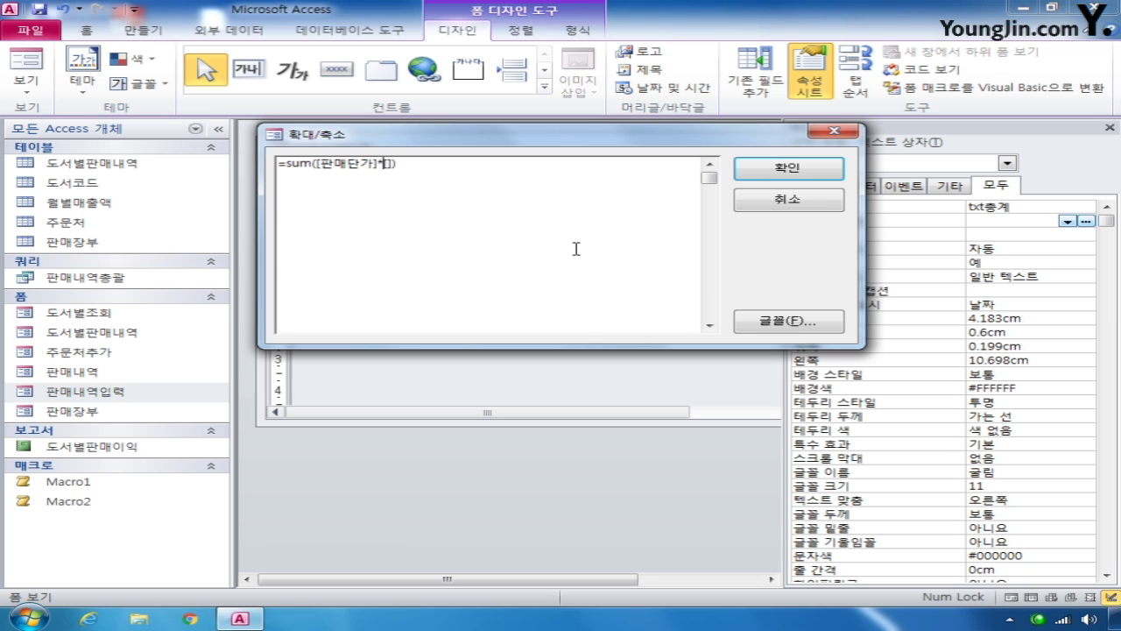
pyautogui.write('주문수량')
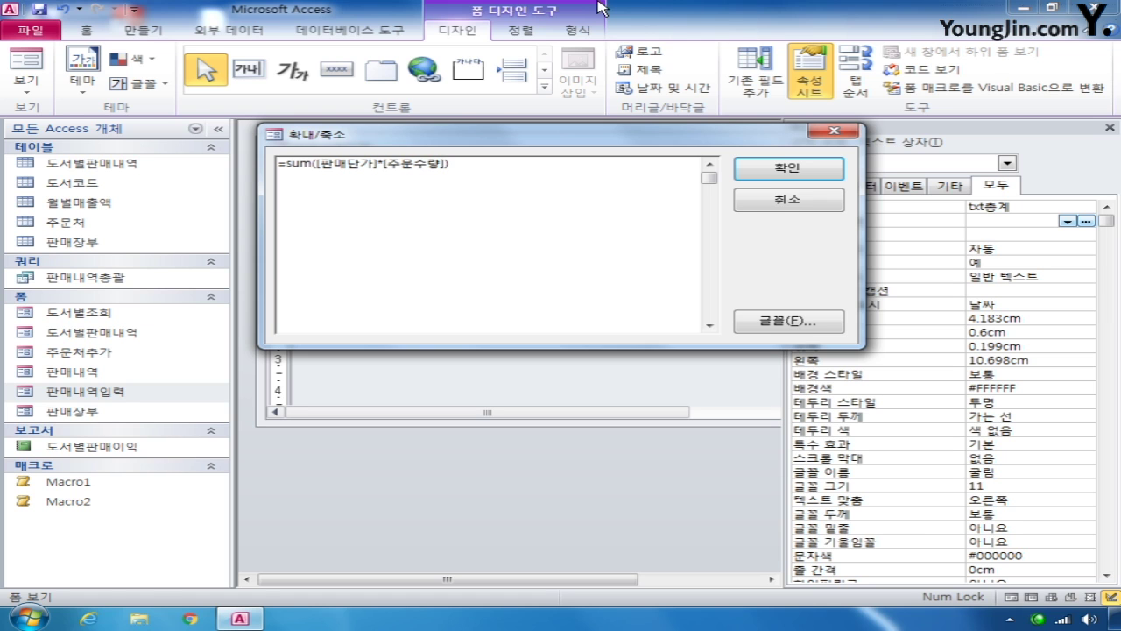
pyautogui.click(775, 169)
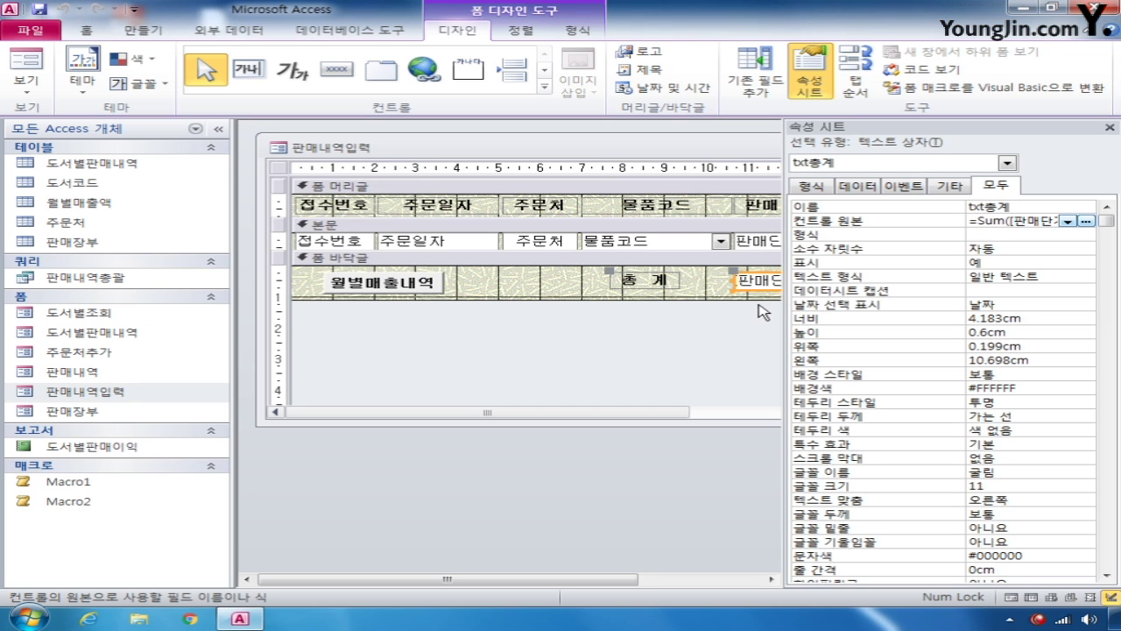
# Step: Set the display format (형식) of the txt총계 text box to ₩₩#,##0
pyautogui.click(1010, 233)
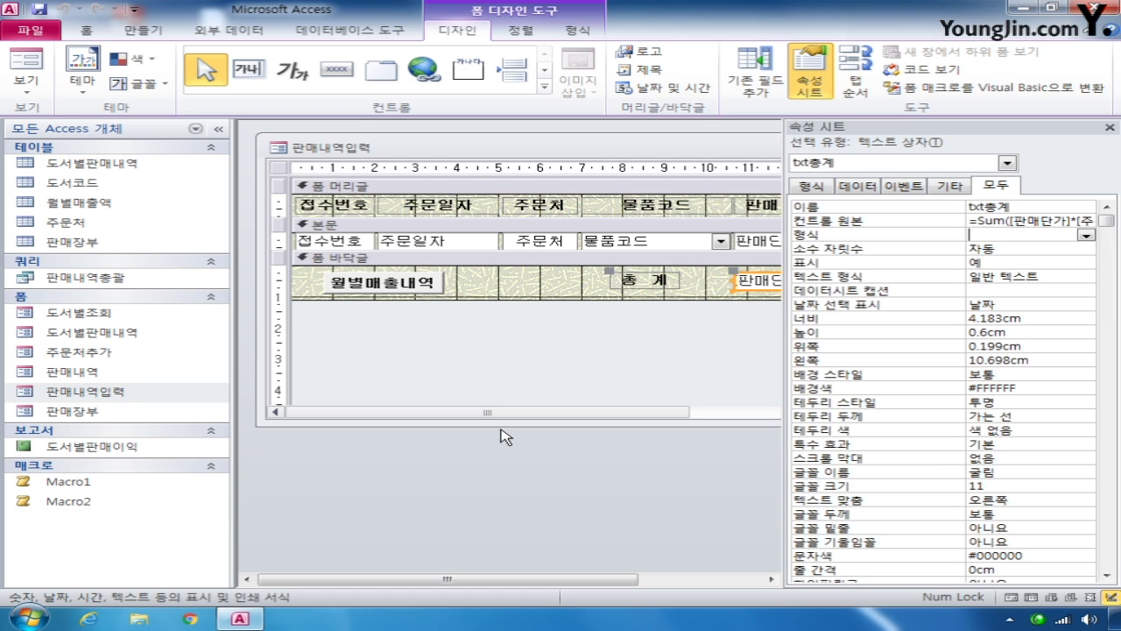
pyautogui.write('₩')
pyautogui.rightClick(989, 235)
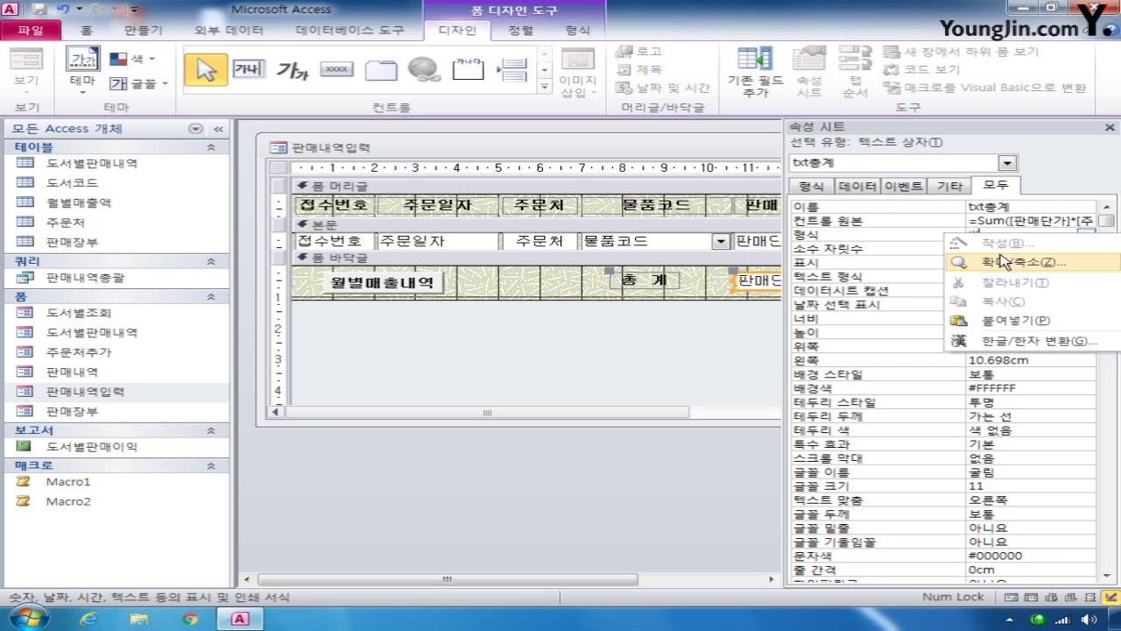
pyautogui.click(1003, 261)
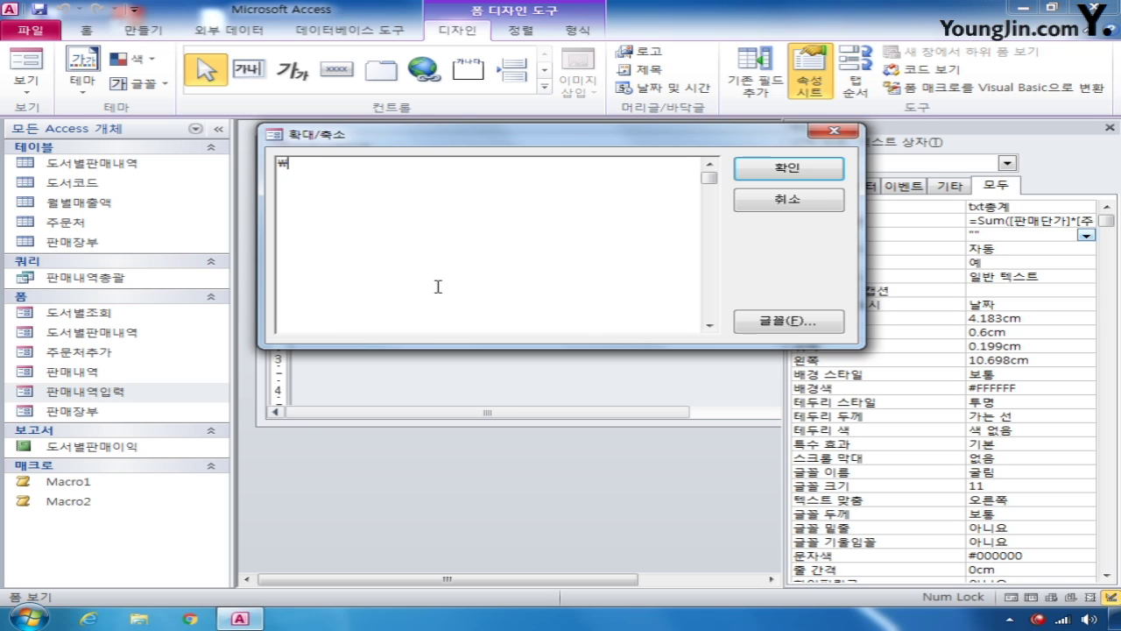
pyautogui.write('#,#')
pyautogui.write('#0')
pyautogui.write('\\')
pyautogui.click(785, 168)
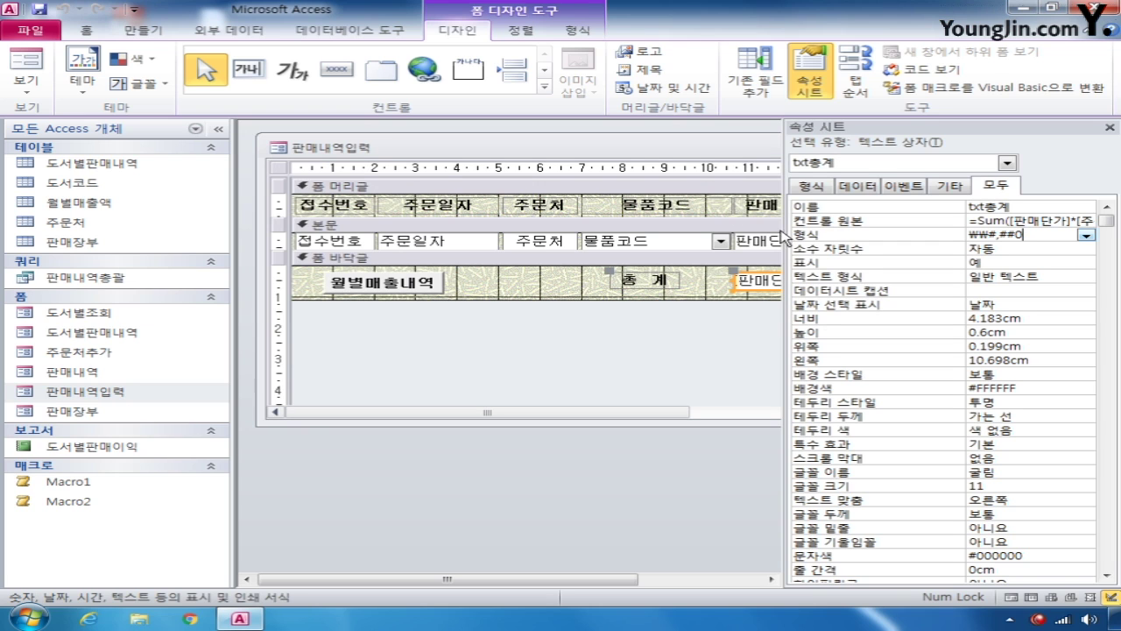
# Step: Set the display format (형식) of the txt주문일자 text box to yy년 mm월 dd일
pyautogui.click(1008, 163)
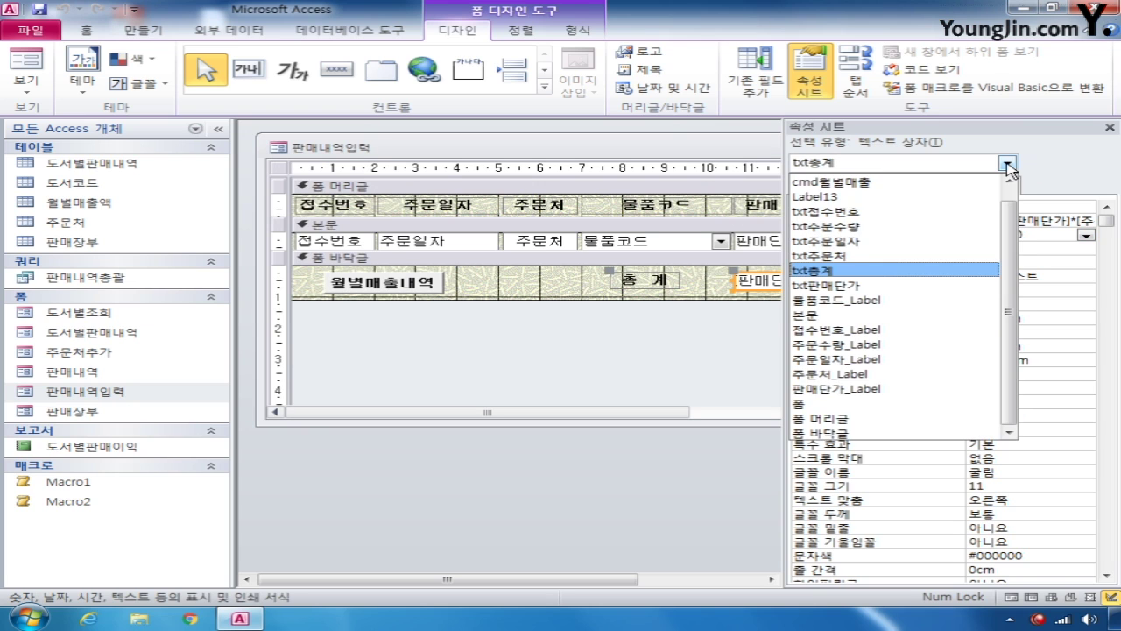
pyautogui.click(903, 242)
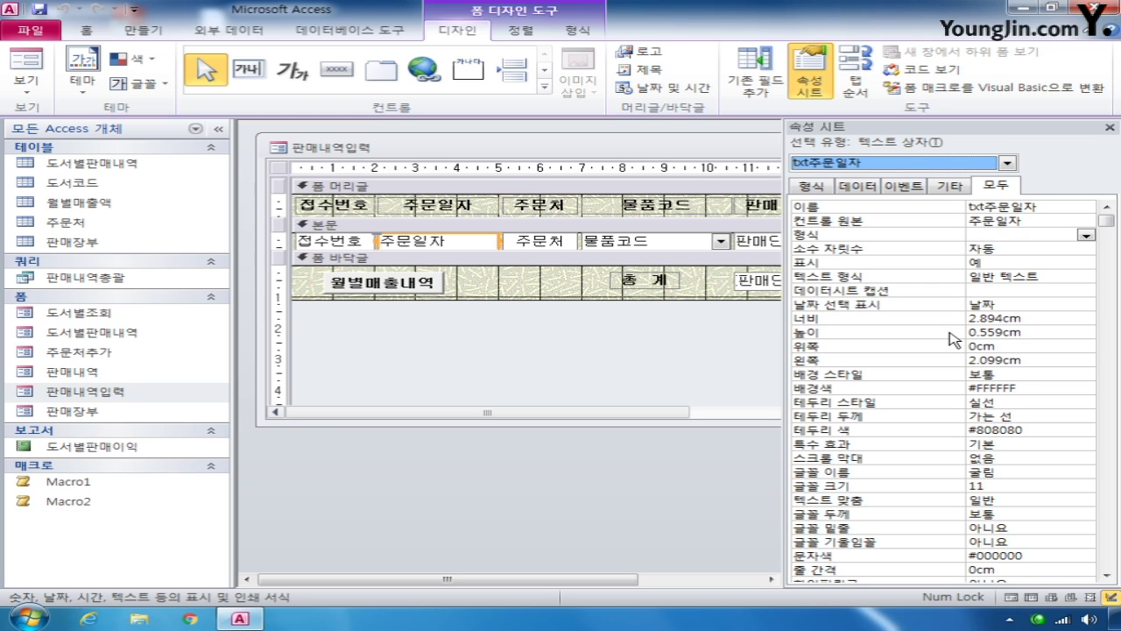
pyautogui.click(999, 235)
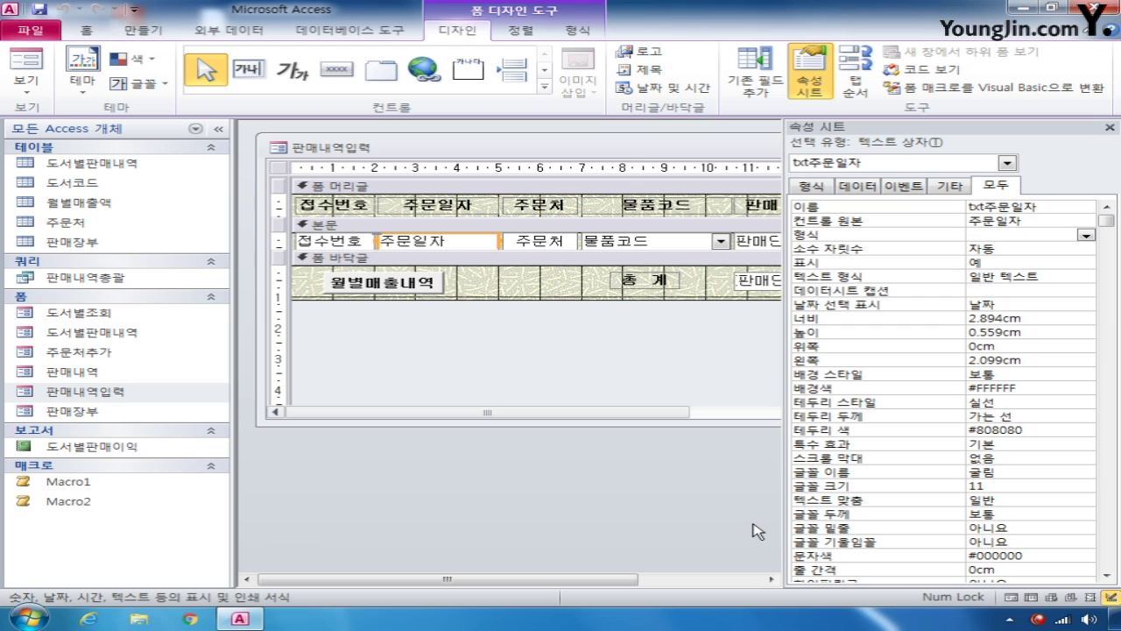
pyautogui.write('ㅛ')
pyautogui.press('Hangul')
pyautogui.press('BackSpace')
pyautogui.write('yysu')
pyautogui.press('BackSpace')
pyautogui.press('BackSpace')
pyautogui.press('Hangul')
pyautogui.write('년')
pyautogui.press('Hangul')
pyautogui.write('mm')
pyautogui.press('Hangul')
pyautogui.write('월')
pyautogui.press('Hangul')
pyautogui.write('dd')
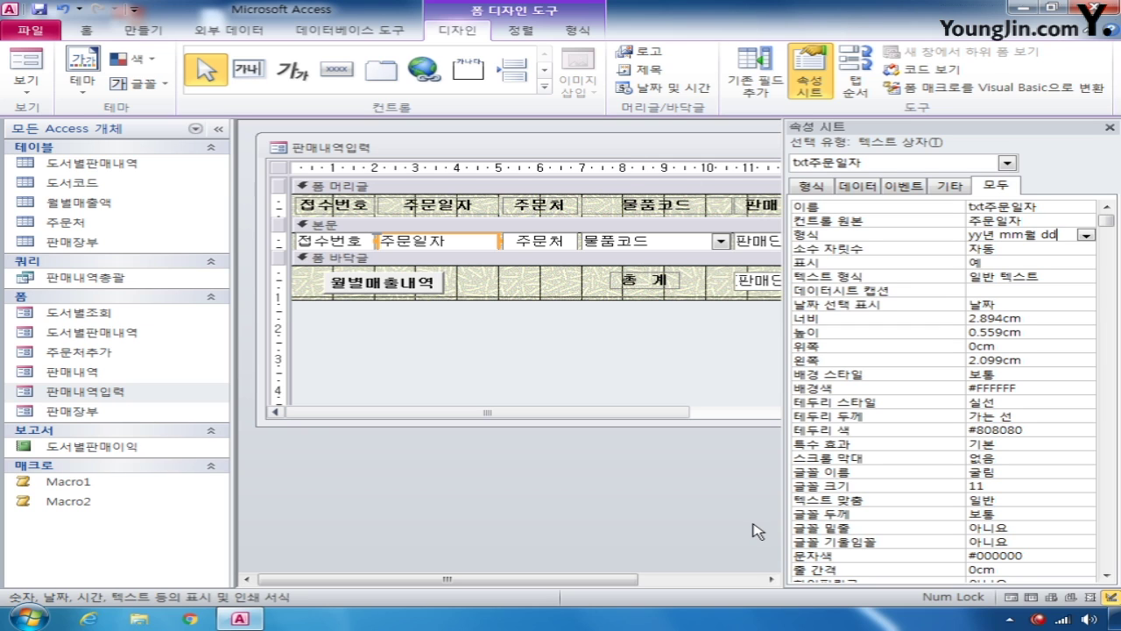
pyautogui.press('Hangul')
pyautogui.write('일')
# Step: Arrange the 본문 section's tab order as txt접수번호, txt주문일자, txt주문처, cmb물품코드, txt판매단가, txt주문수량
pyautogui.click(277, 169)
pyautogui.rightClick(279, 169)
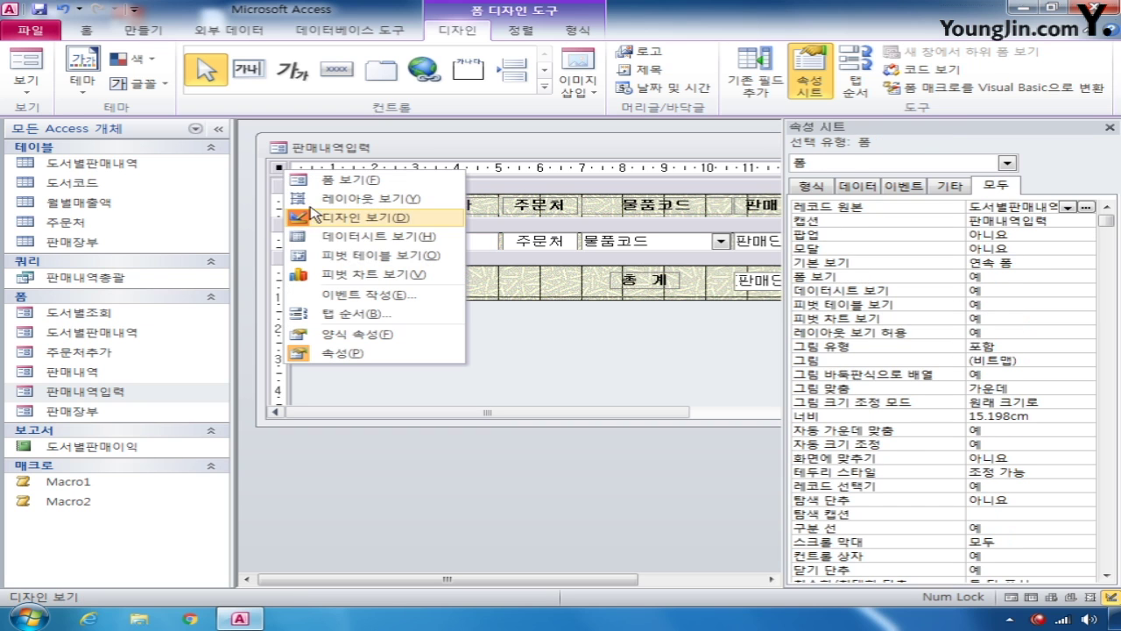
pyautogui.click(366, 317)
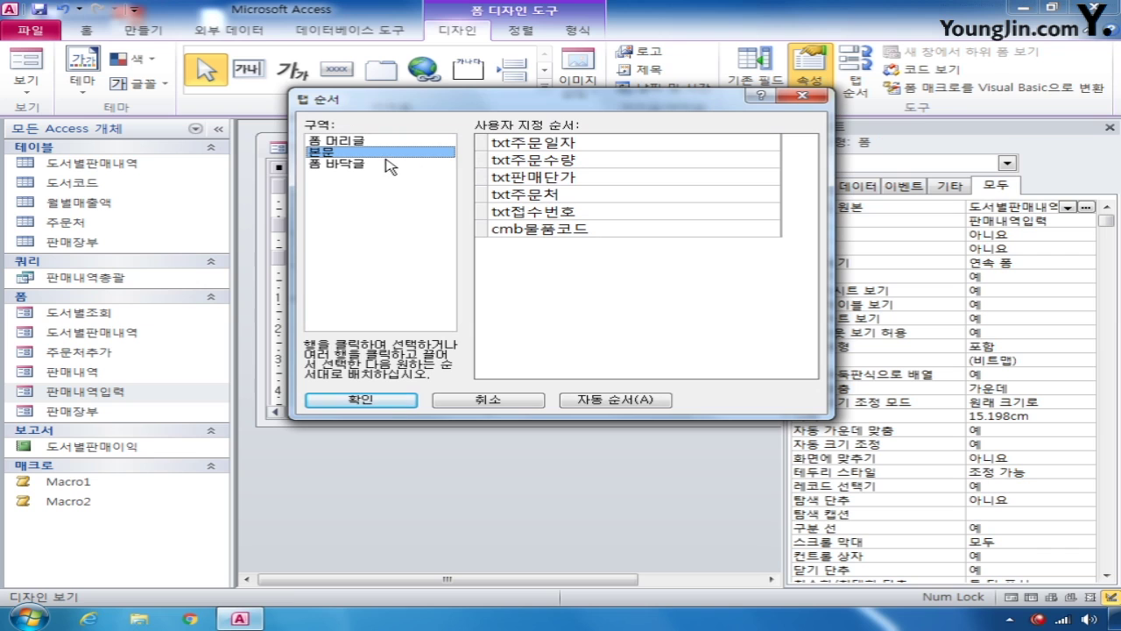
pyautogui.click(480, 213)
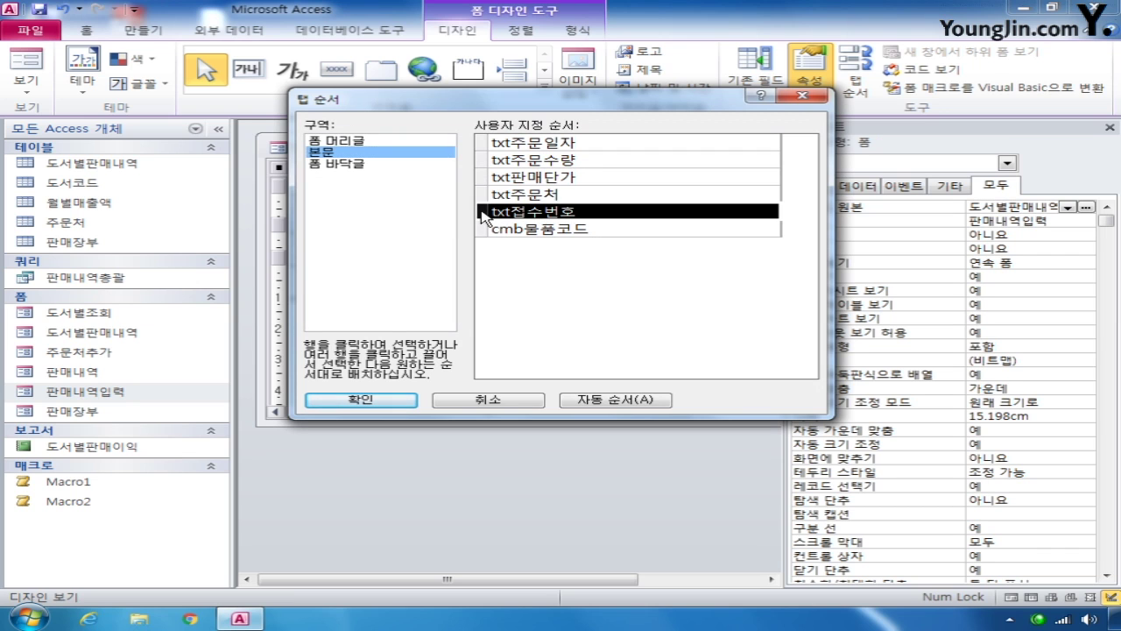
pyautogui.moveTo(480, 213); pyautogui.dragTo(481, 157)
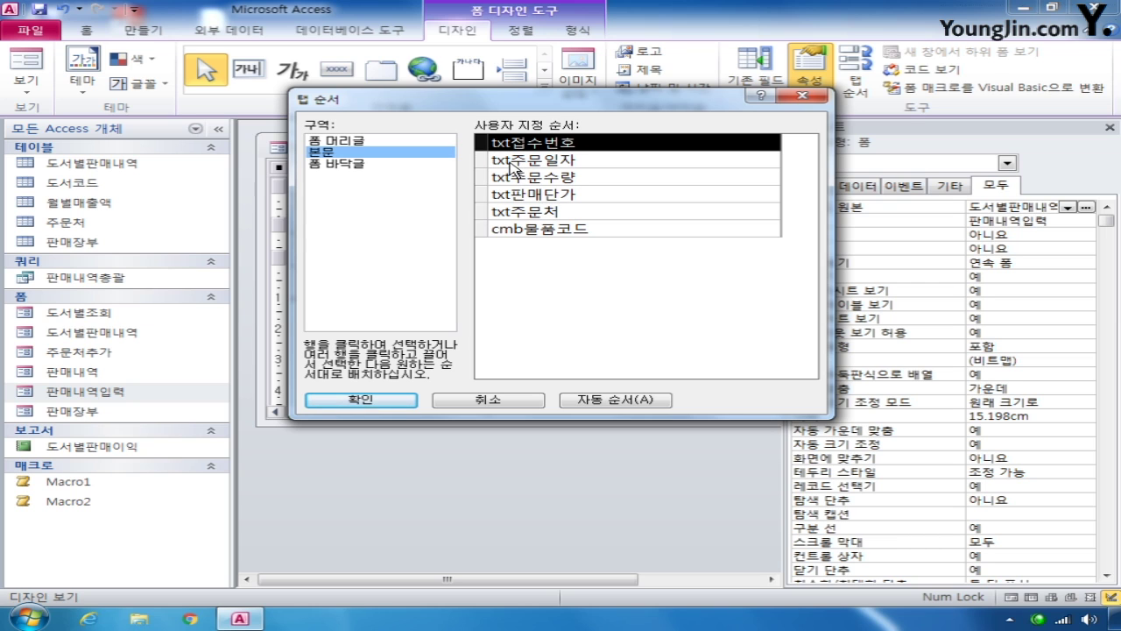
pyautogui.click(483, 211)
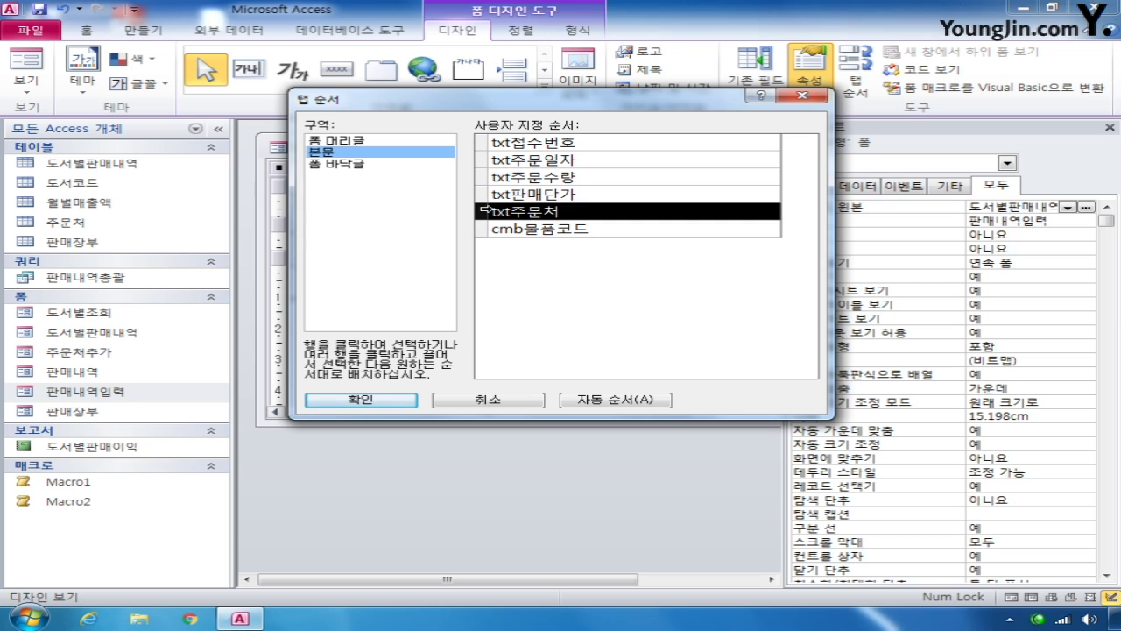
pyautogui.moveTo(484, 211); pyautogui.dragTo(484, 180)
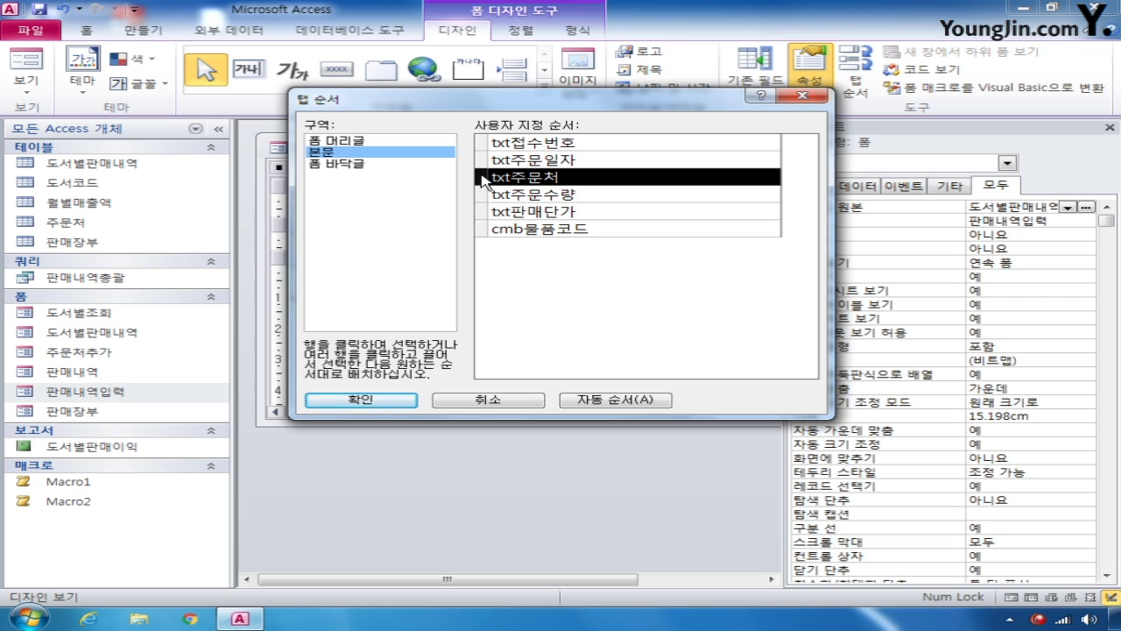
pyautogui.moveTo(483, 226); pyautogui.dragTo(484, 207)
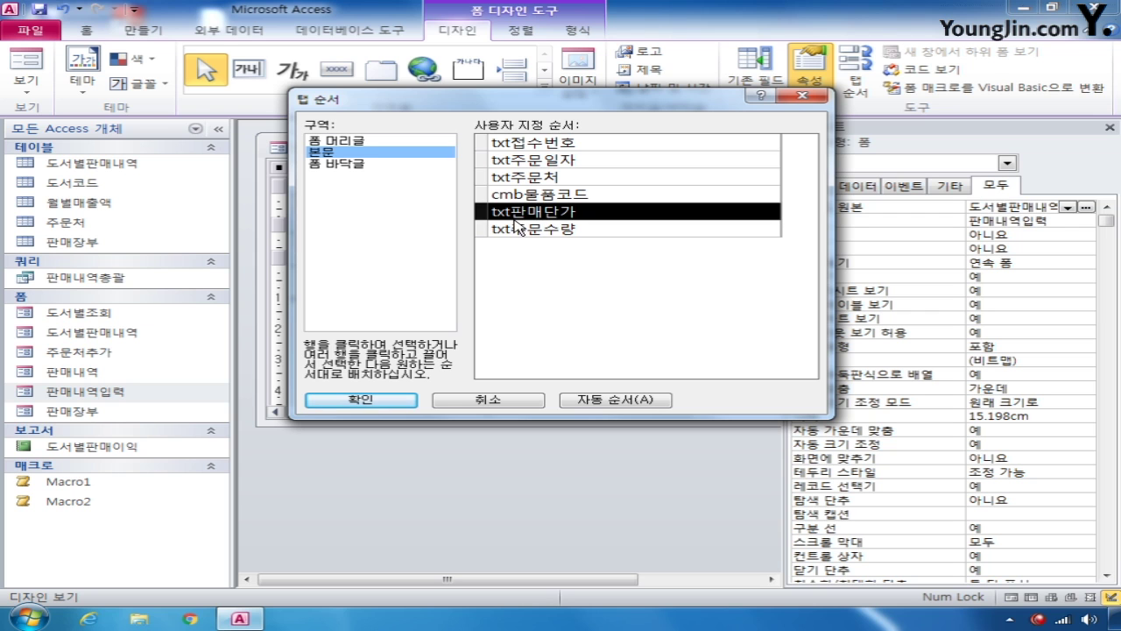
pyautogui.click(395, 401)
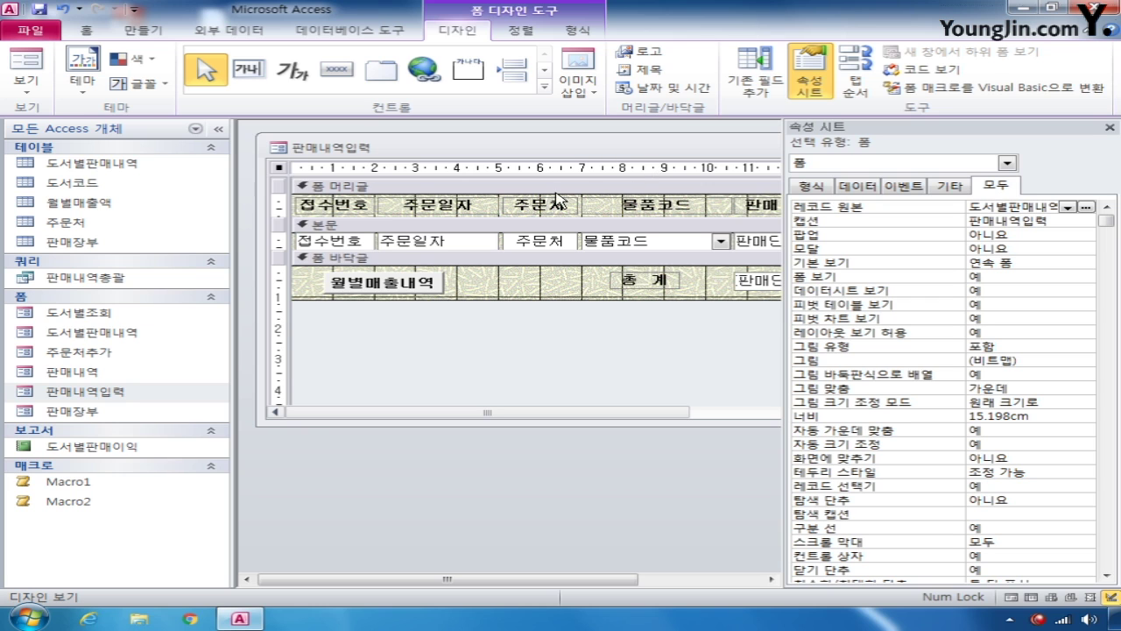
# Step: Open the query builder for the row source (행 원본) of the cmb물품코드 combo box
pyautogui.click(1009, 164)
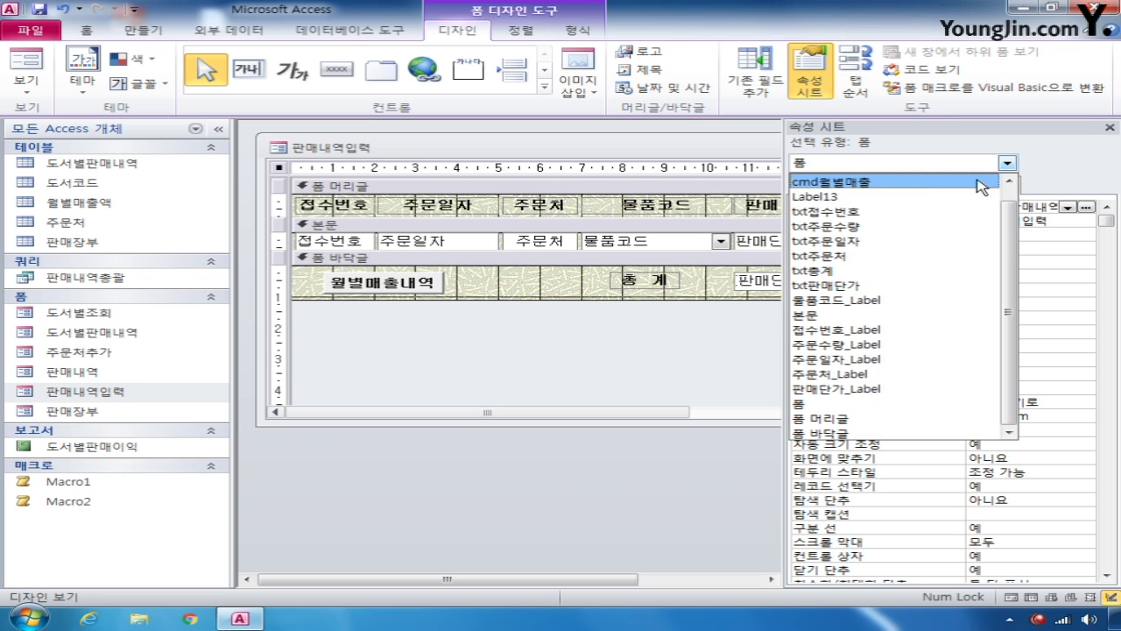
pyautogui.click(943, 181)
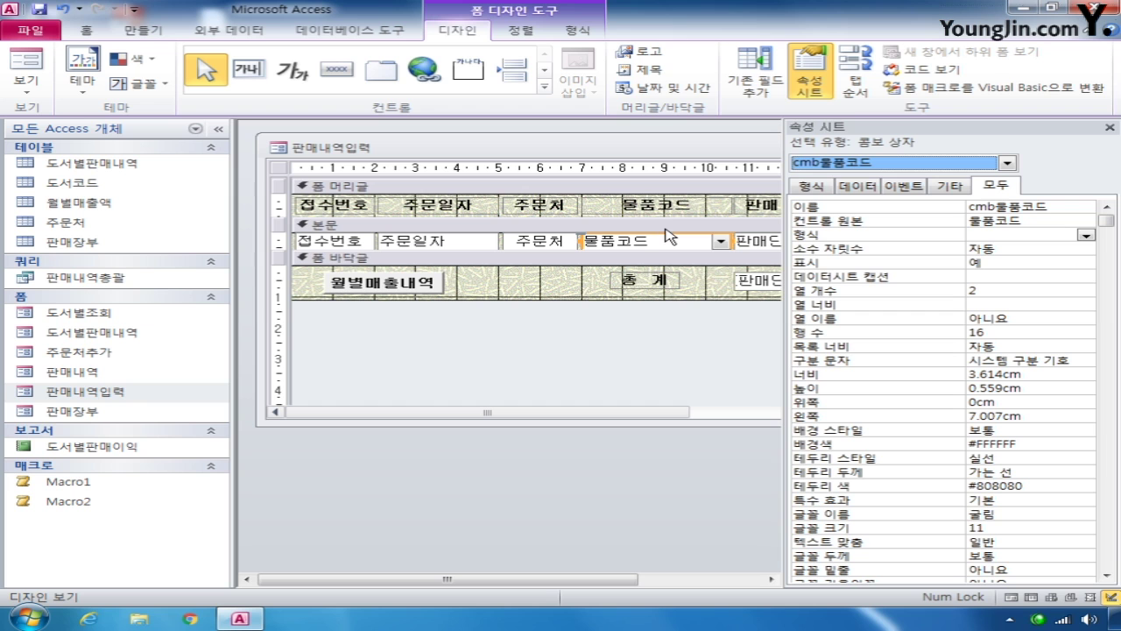
pyautogui.click(861, 188)
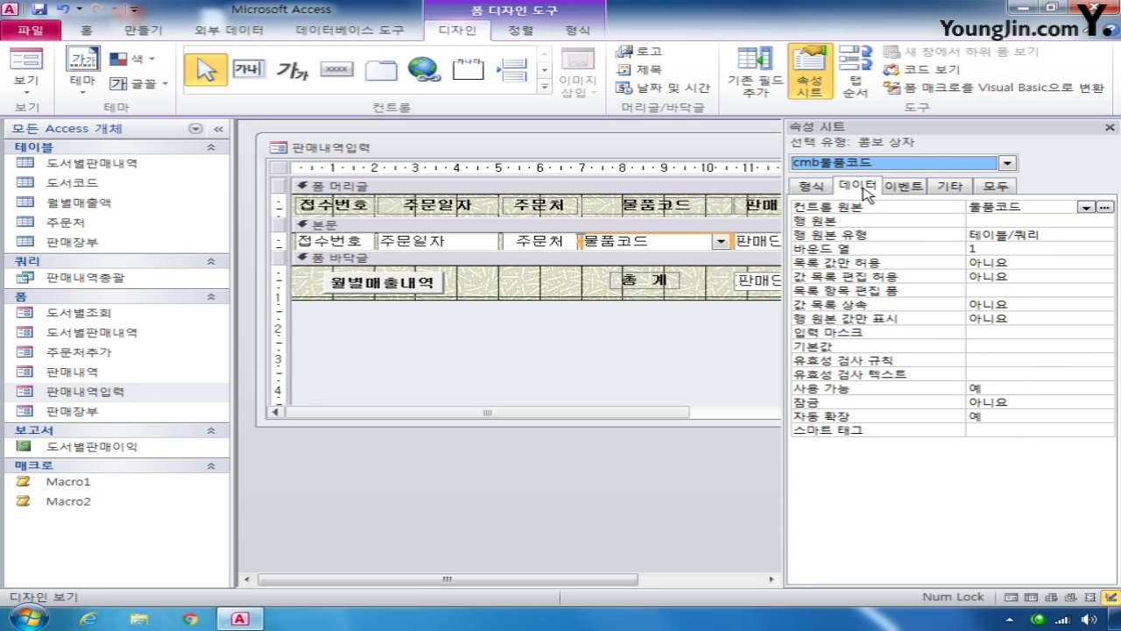
pyautogui.click(1008, 221)
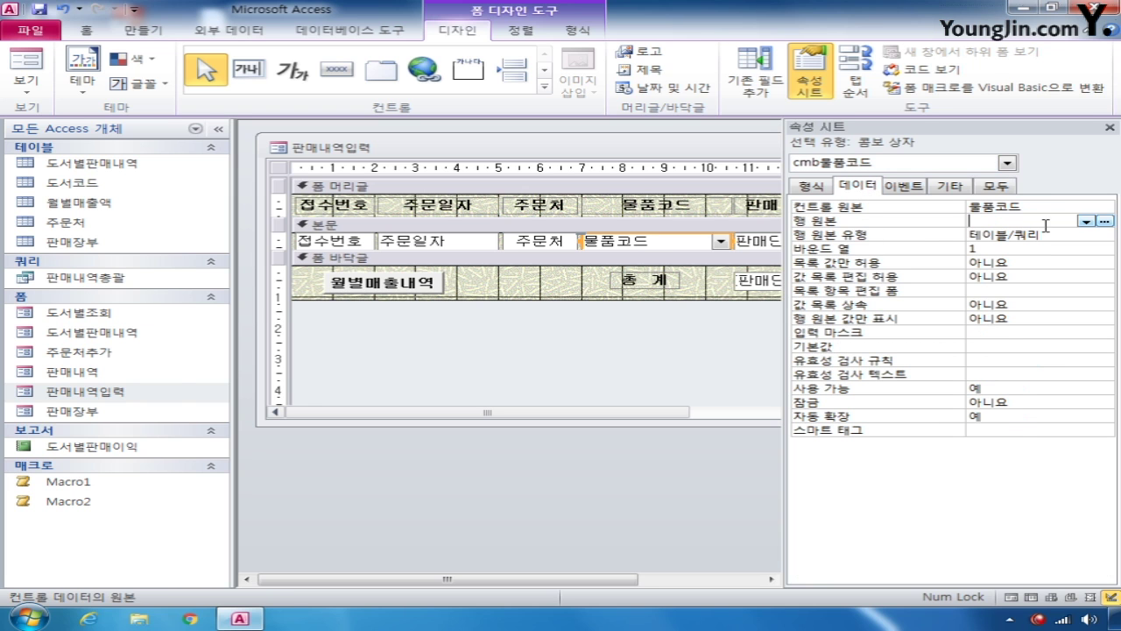
pyautogui.click(1105, 221)
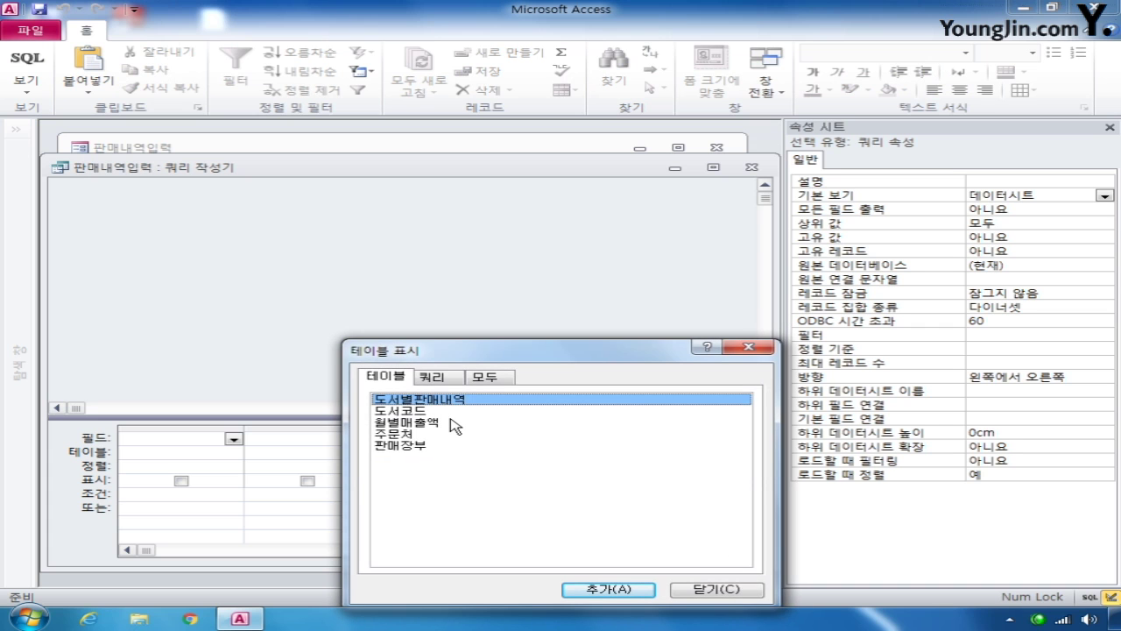
# Step: Build the combo box's row source from the 도서코드 table with the fields 물품코드 and 도서명, then save it to the property
pyautogui.doubleClick(416, 410)
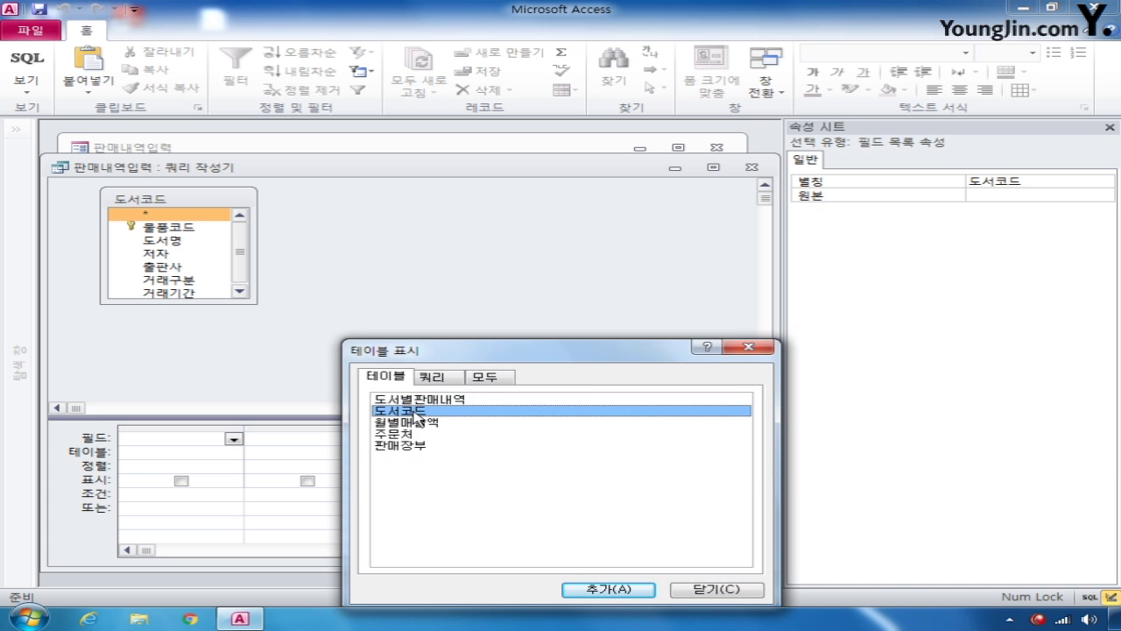
pyautogui.click(716, 589)
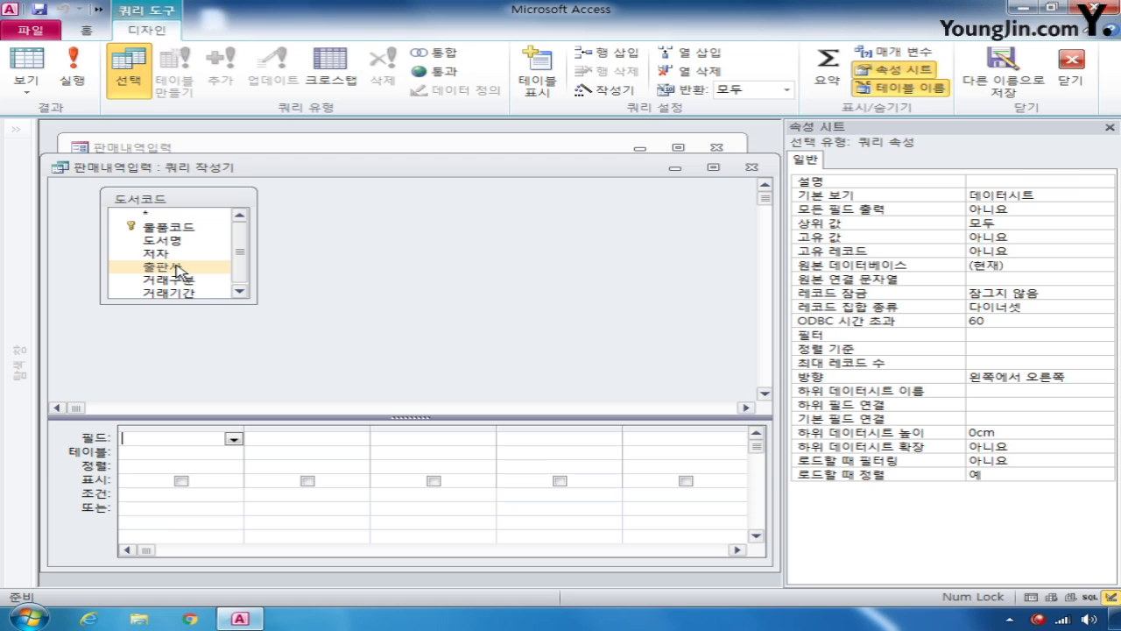
pyautogui.doubleClick(169, 226)
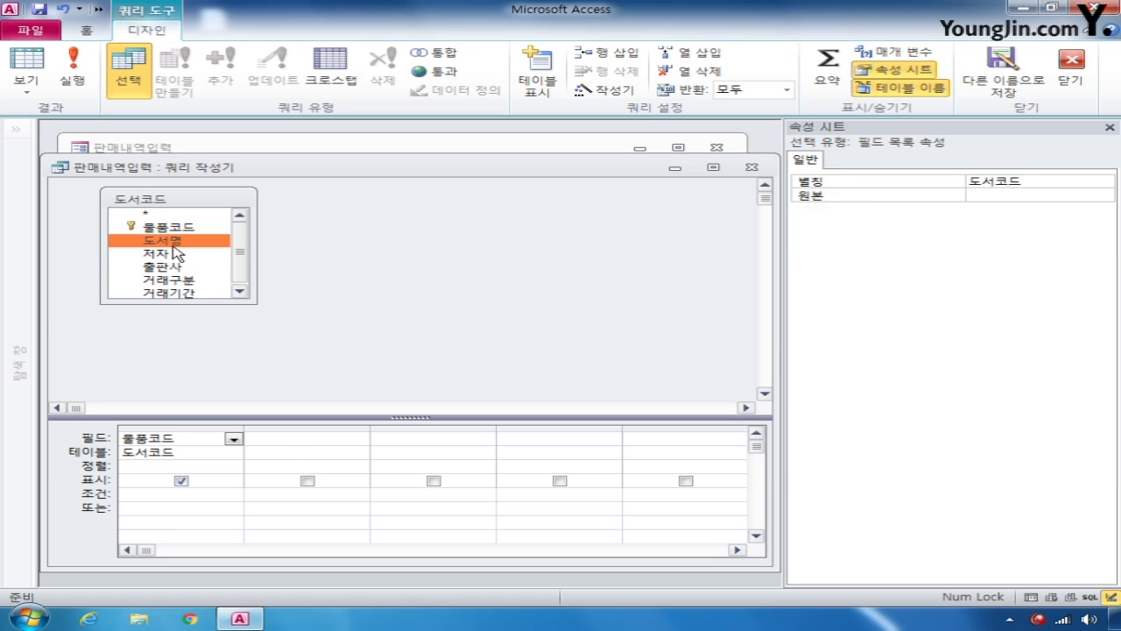
pyautogui.doubleClick(163, 240)
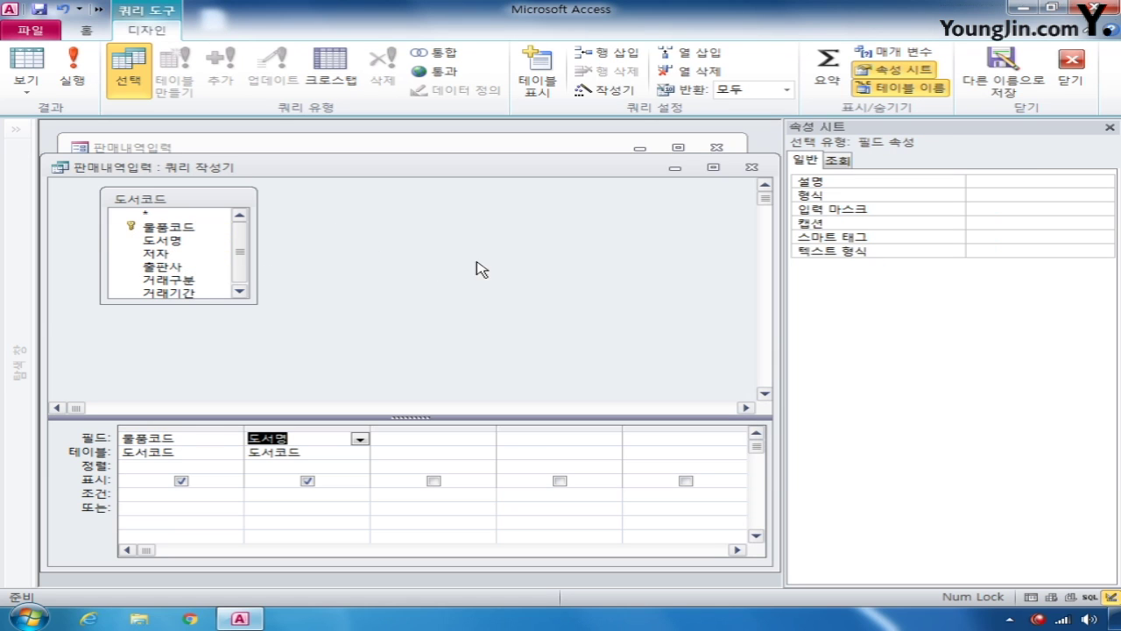
pyautogui.click(751, 167)
pyautogui.click(451, 367)
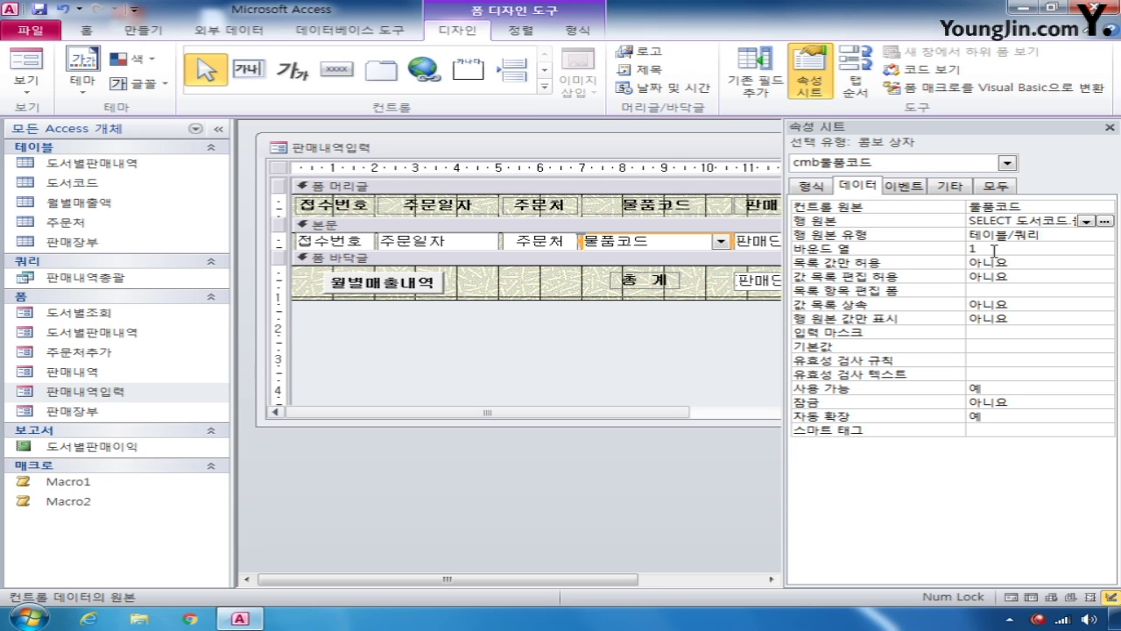
# Step: Restrict the cmb물품코드 combo box to list values by setting 목록 값만 허용 to 예
pyautogui.click(825, 186)
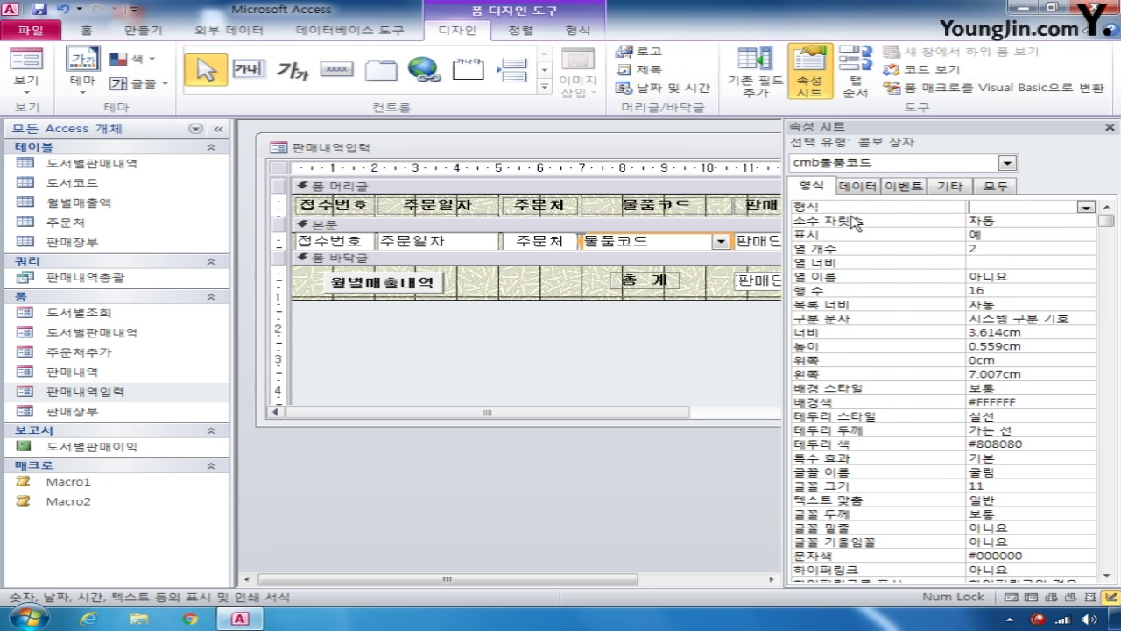
pyautogui.click(974, 263)
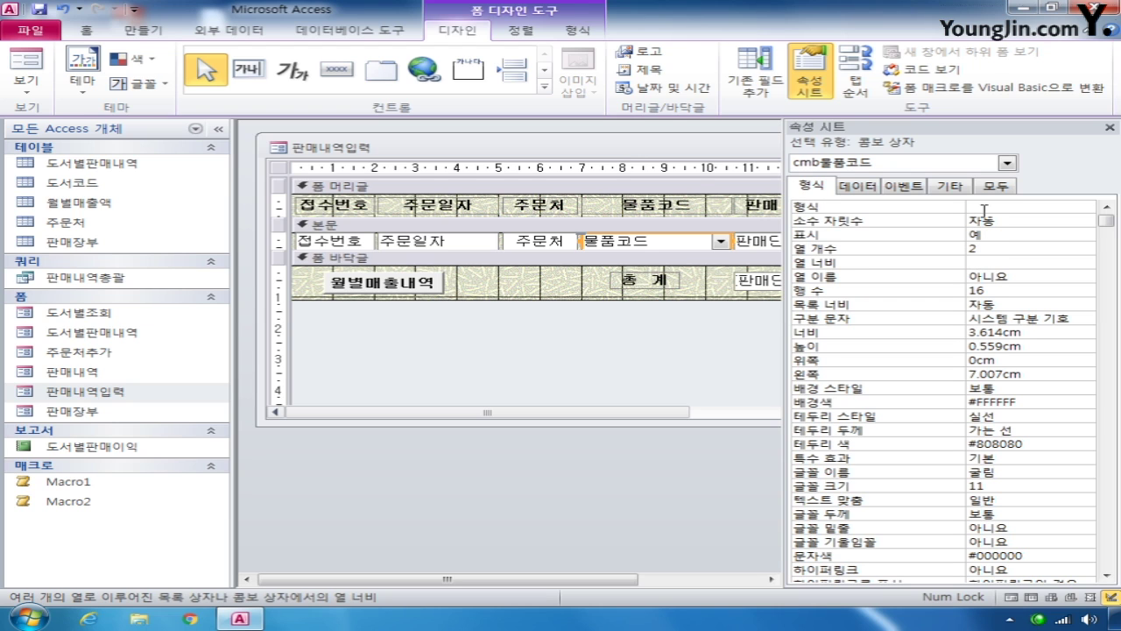
pyautogui.click(860, 186)
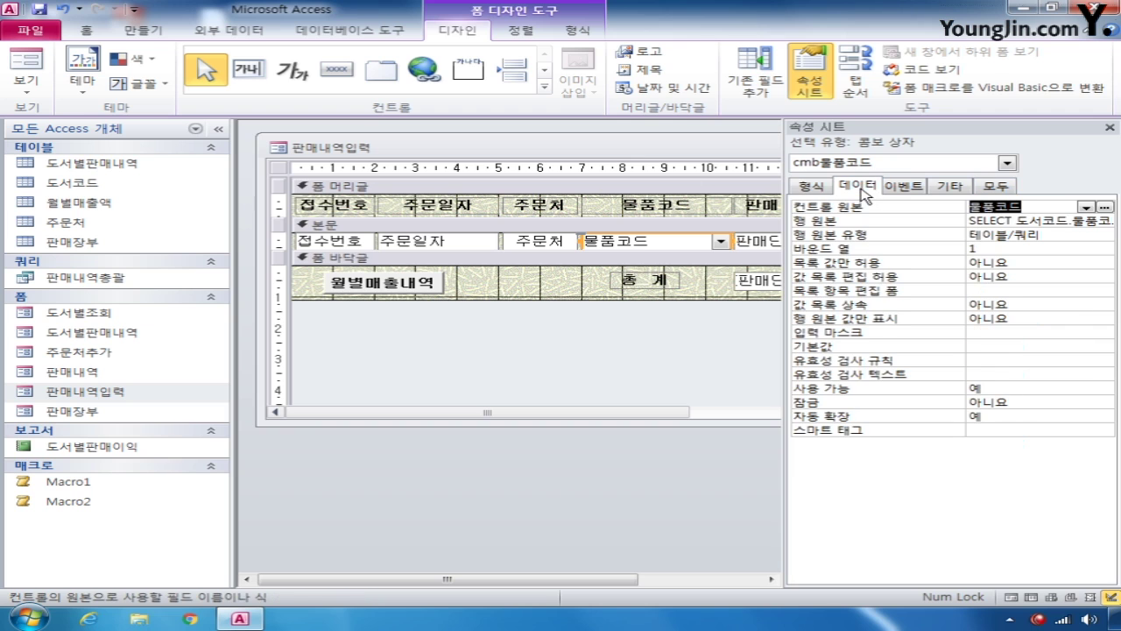
pyautogui.click(984, 247)
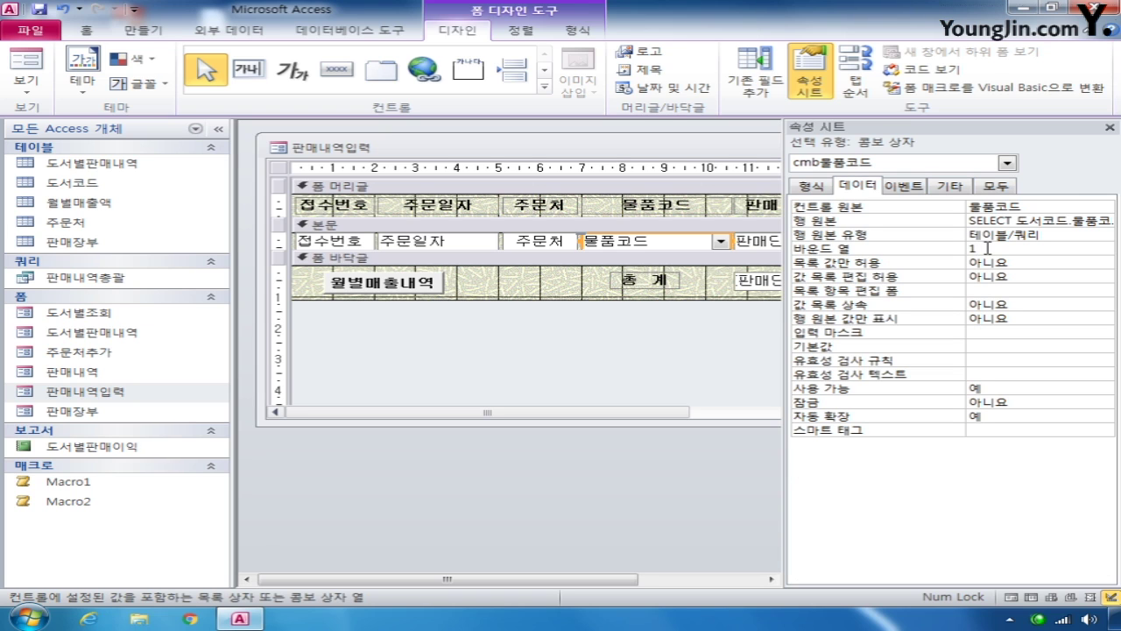
pyautogui.click(1009, 265)
pyautogui.click(1106, 265)
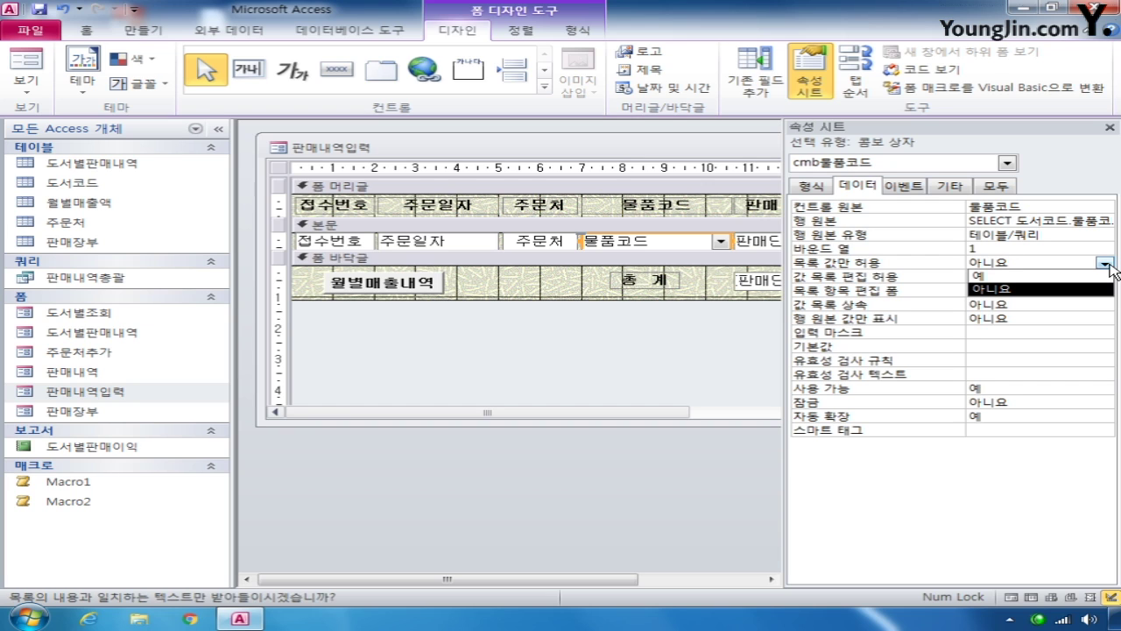
pyautogui.click(1077, 276)
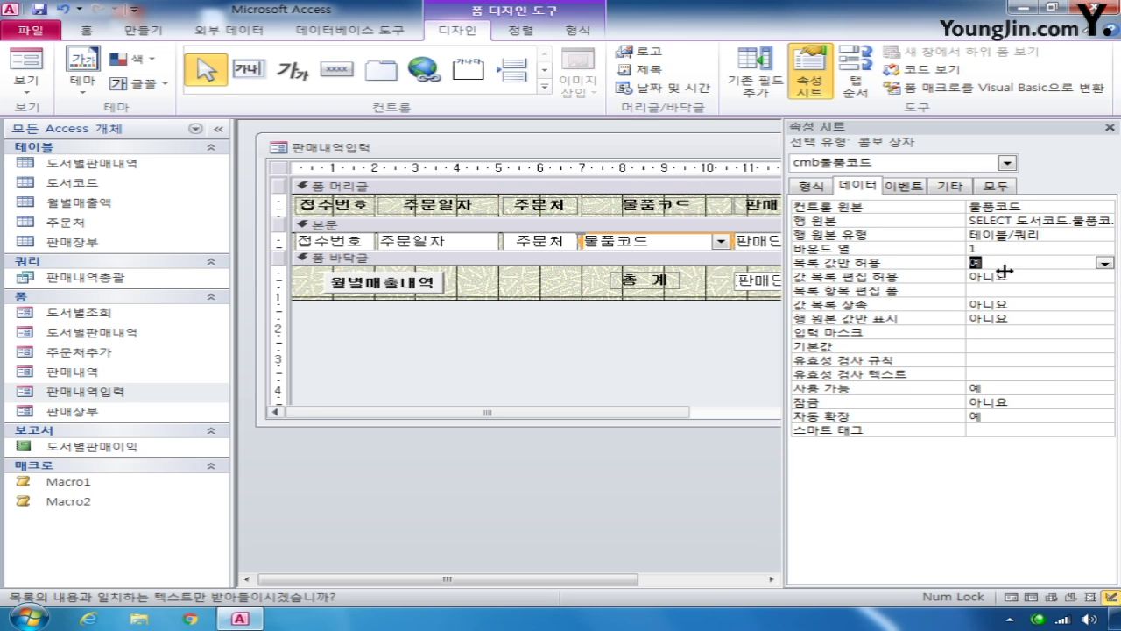
# Step: Set the column width (열 너비) of the cmb물품코드 combo box to 0cm
pyautogui.click(807, 188)
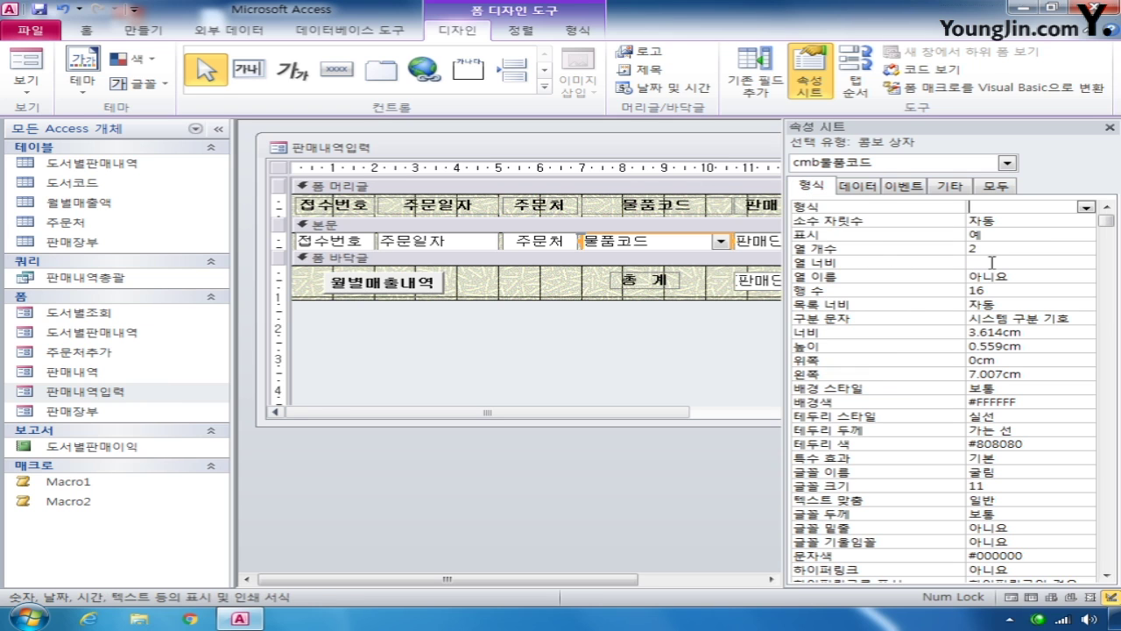
pyautogui.click(989, 262)
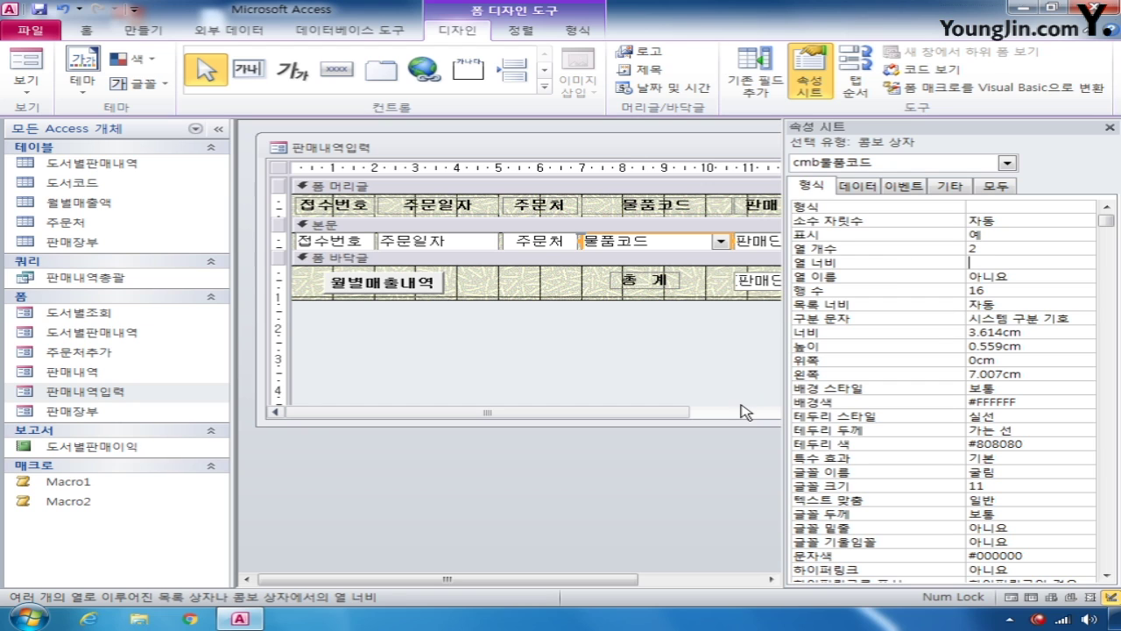
pyautogui.write('1;1')
pyautogui.press('BackSpace')
pyautogui.press('BackSpace')
pyautogui.hotkey('shift', 'Left')
pyautogui.write('0')
pyautogui.click(993, 290)
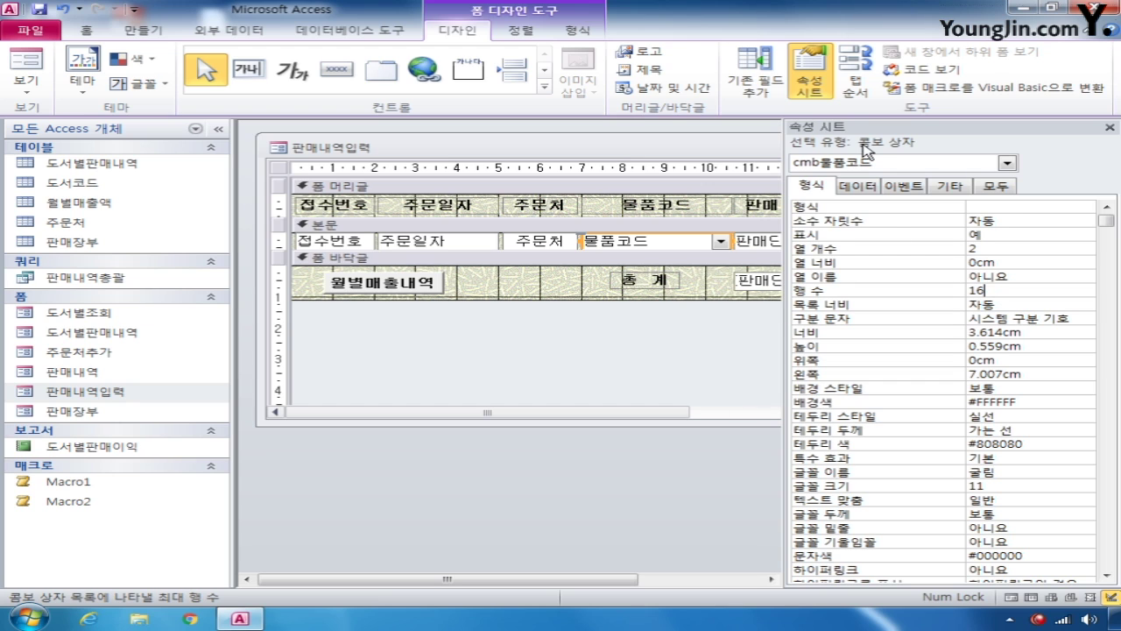
# Step: Close the 판매내역입력 form and save its design changes
pyautogui.moveTo(727, 147); pyautogui.dragTo(267, 147)
pyautogui.click(454, 149)
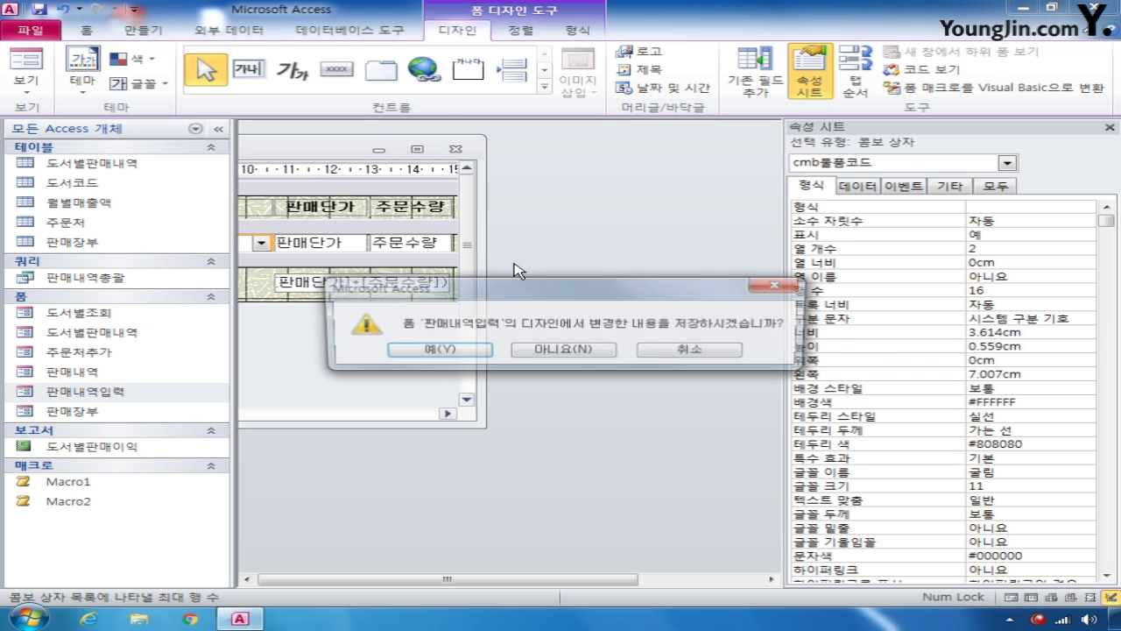
pyautogui.click(454, 352)
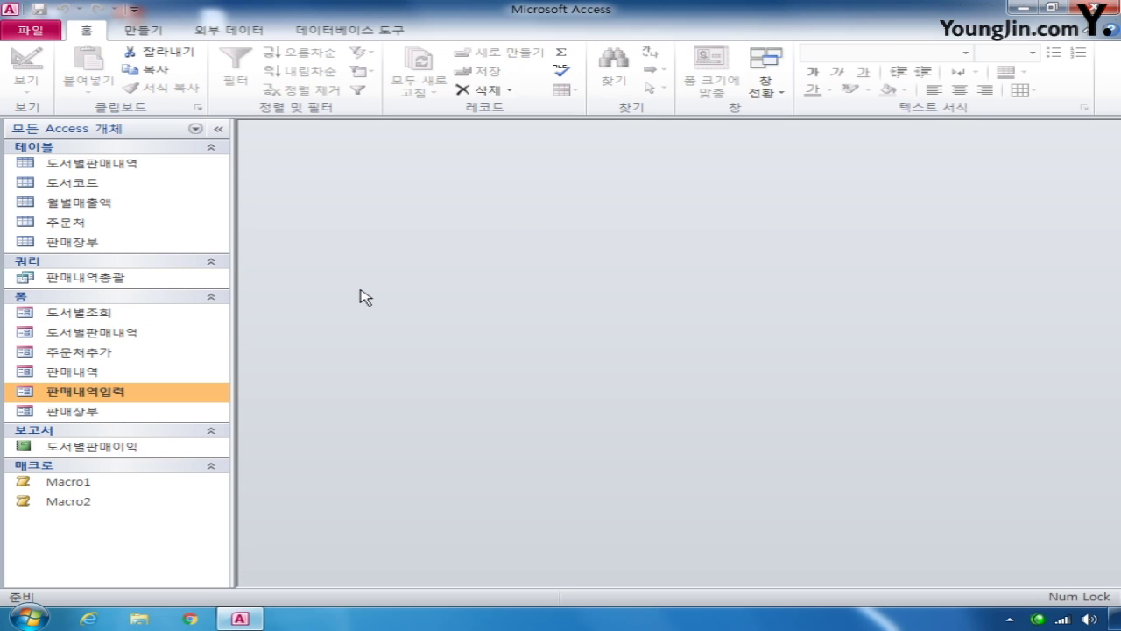
# Step: Open the 판매내역 form in Design View
pyautogui.rightClick(92, 378)
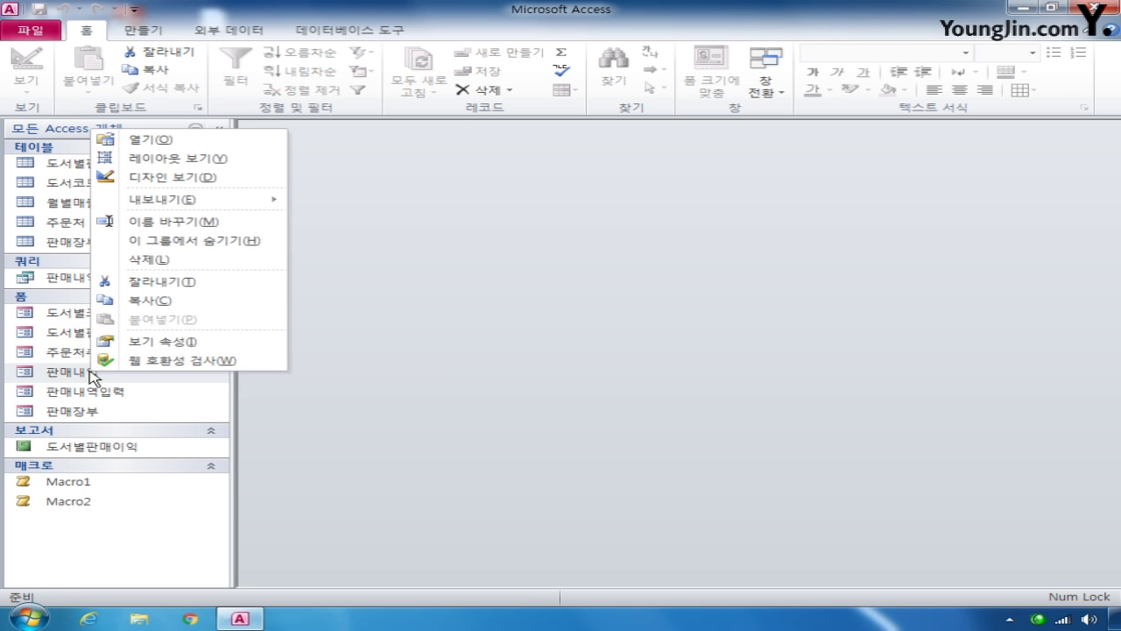
pyautogui.click(162, 177)
pyautogui.moveTo(619, 219); pyautogui.dragTo(422, 151)
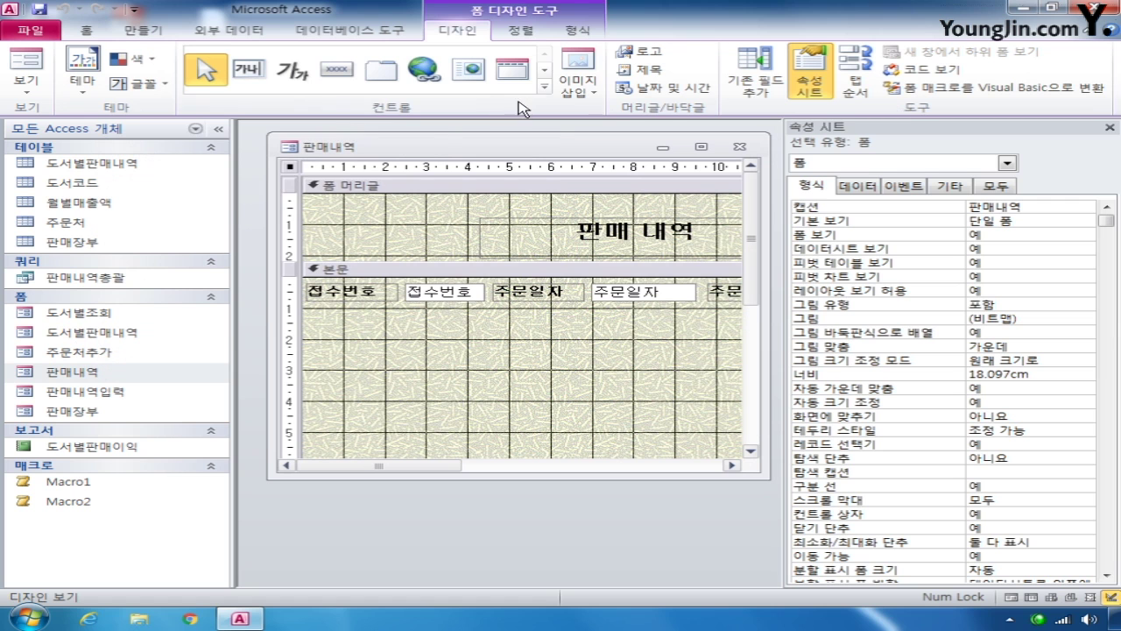
# Step: Draw a subform control about 8.4 cm wide and 3.8 cm high in the 본문 section, below the 접수번호 and 주문일자 fields
pyautogui.click(544, 86)
pyautogui.click(380, 129)
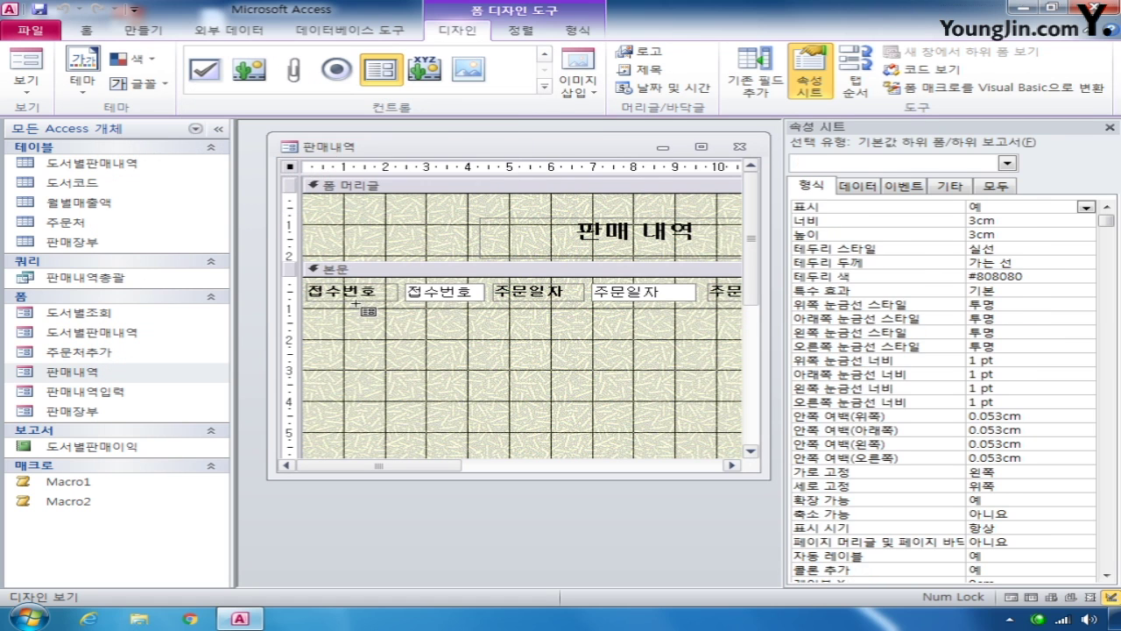
pyautogui.moveTo(331, 321); pyautogui.dragTo(679, 438)
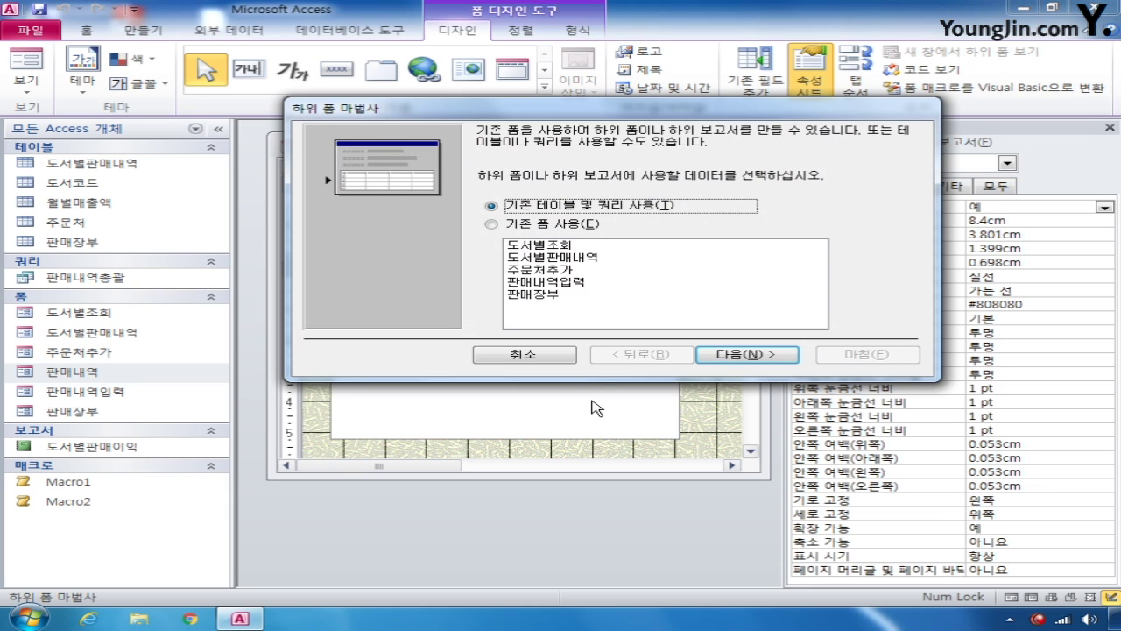
# Step: Base the subform on the existing form 판매내역입력 and link it to the main form by 접수번호
pyautogui.click(540, 228)
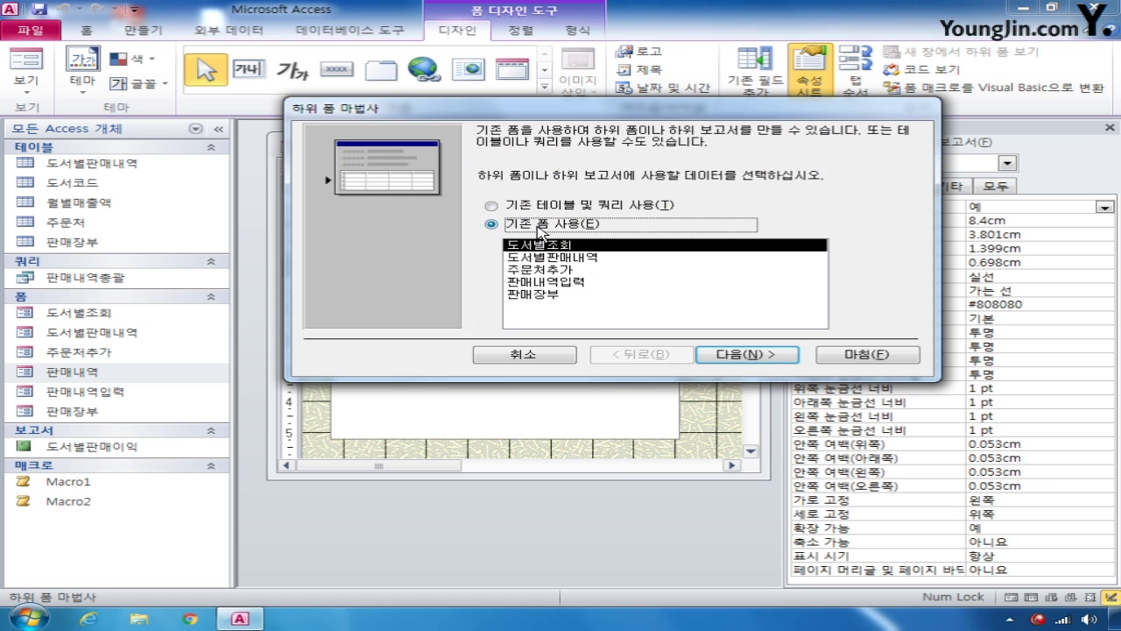
pyautogui.click(569, 282)
pyautogui.click(750, 366)
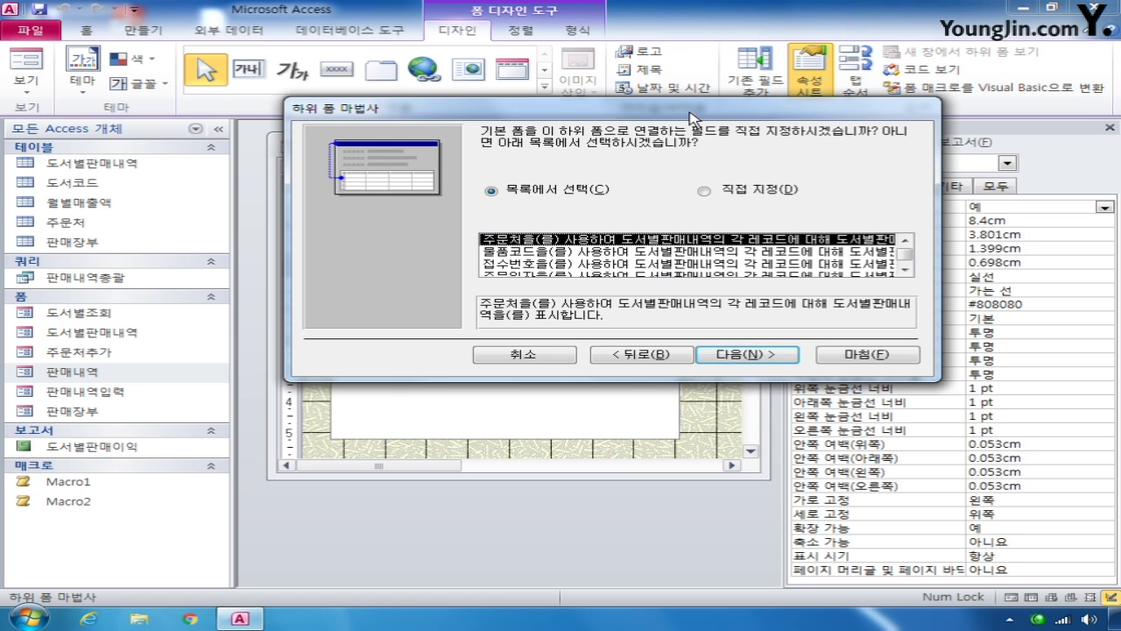
pyautogui.moveTo(692, 118); pyautogui.dragTo(712, 254)
pyautogui.click(579, 407)
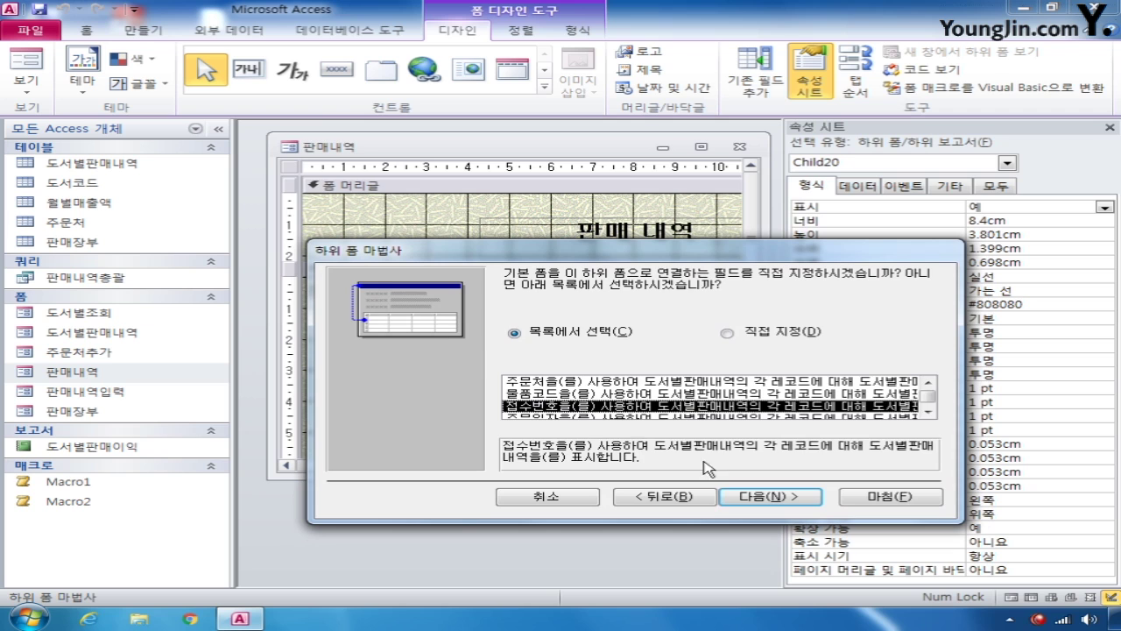
pyautogui.click(768, 501)
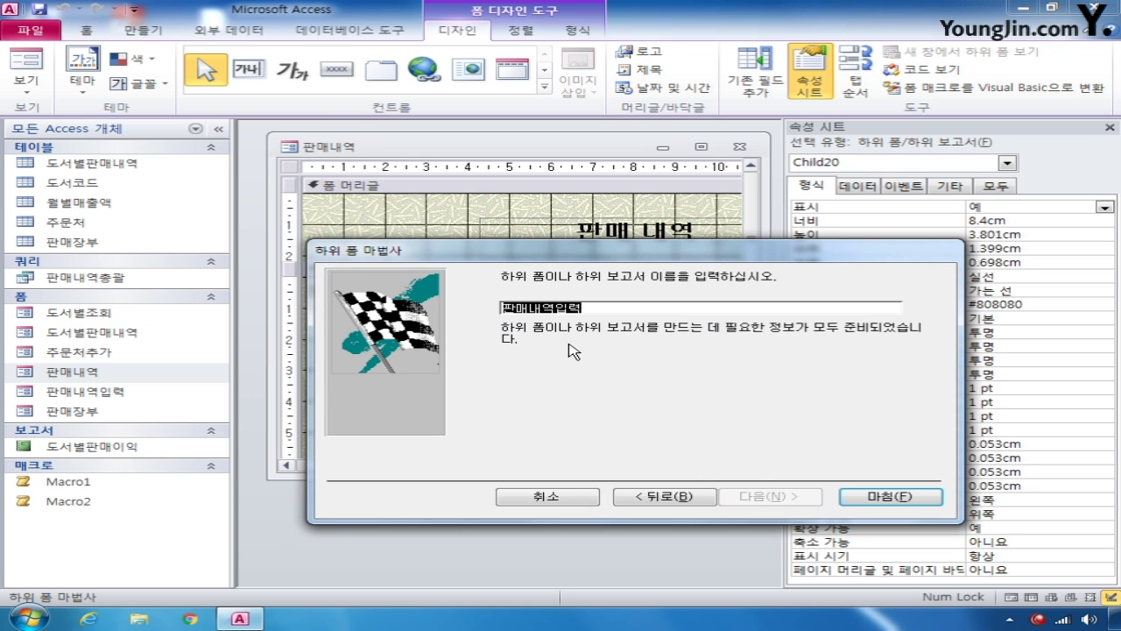
# Step: Name the subform 판매상황 and finish the wizard, then close the 판매내역 form with its changes saved
pyautogui.moveTo(536, 307); pyautogui.dragTo(578, 310)
pyautogui.write('상황')
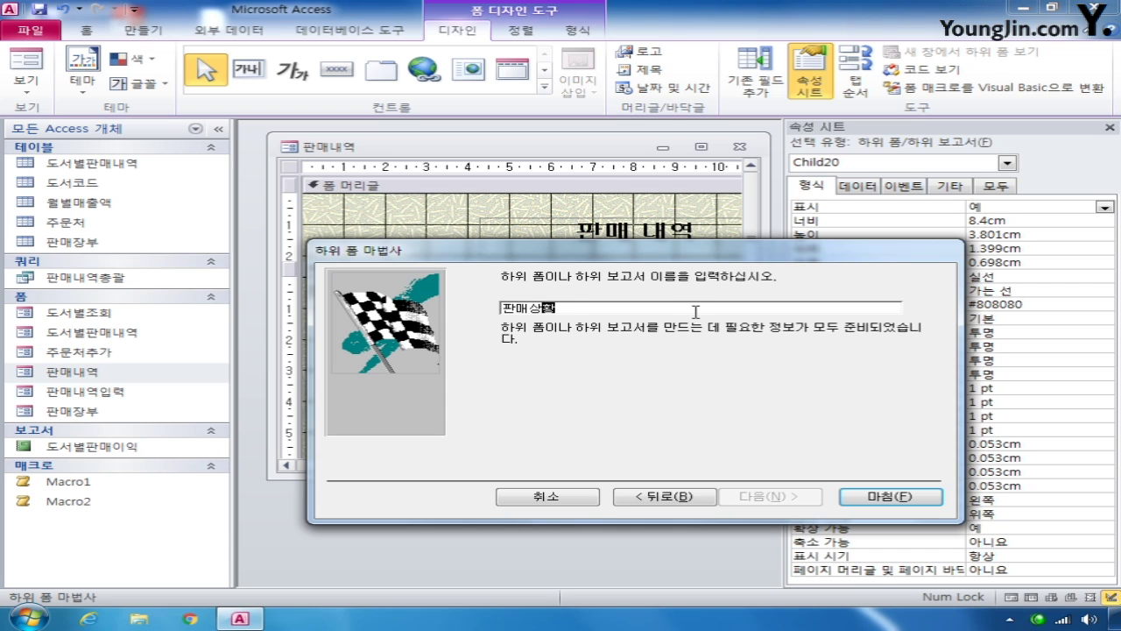
pyautogui.click(911, 496)
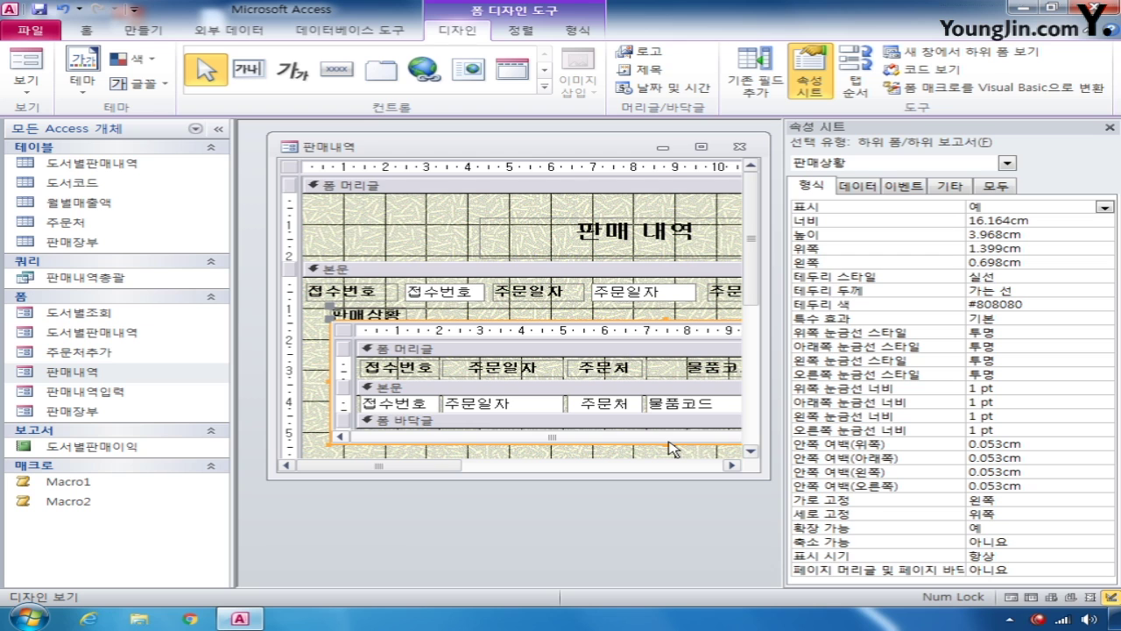
pyautogui.click(739, 147)
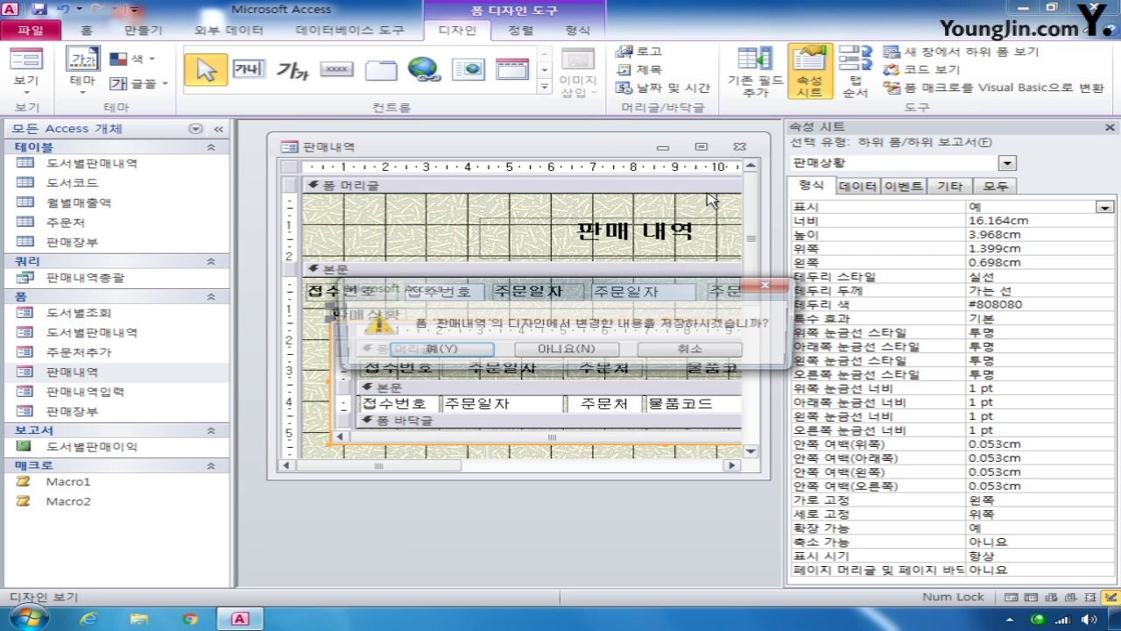
pyautogui.click(436, 350)
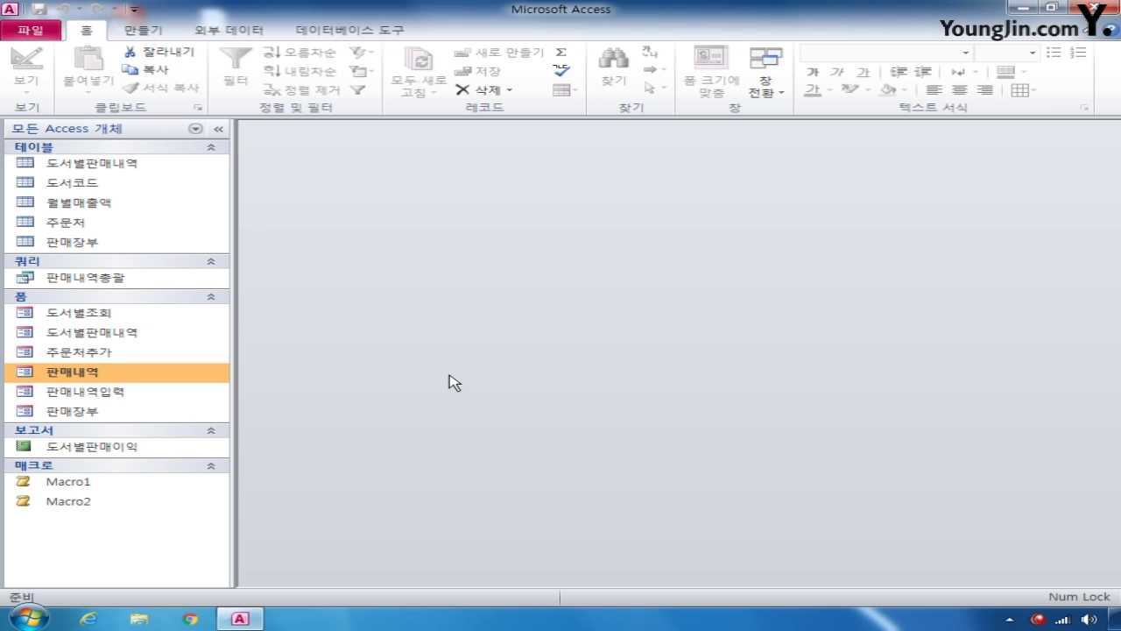
# Step: Open the 도서별판매이익 report in Design View and collapse the navigation pane
pyautogui.rightClick(104, 448)
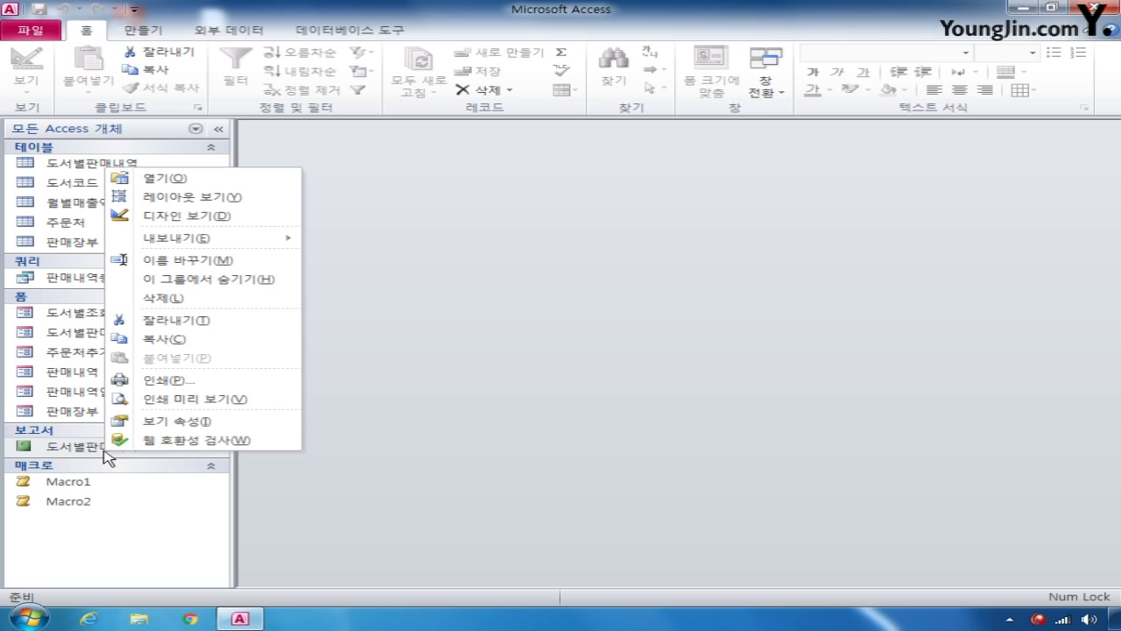
pyautogui.click(217, 217)
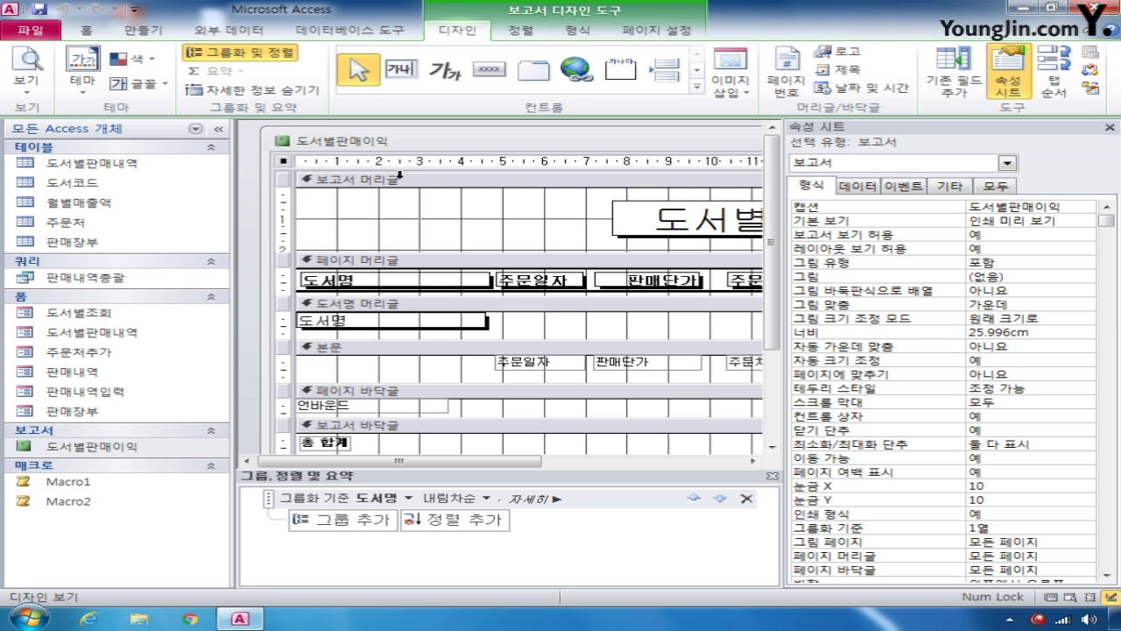
pyautogui.click(218, 128)
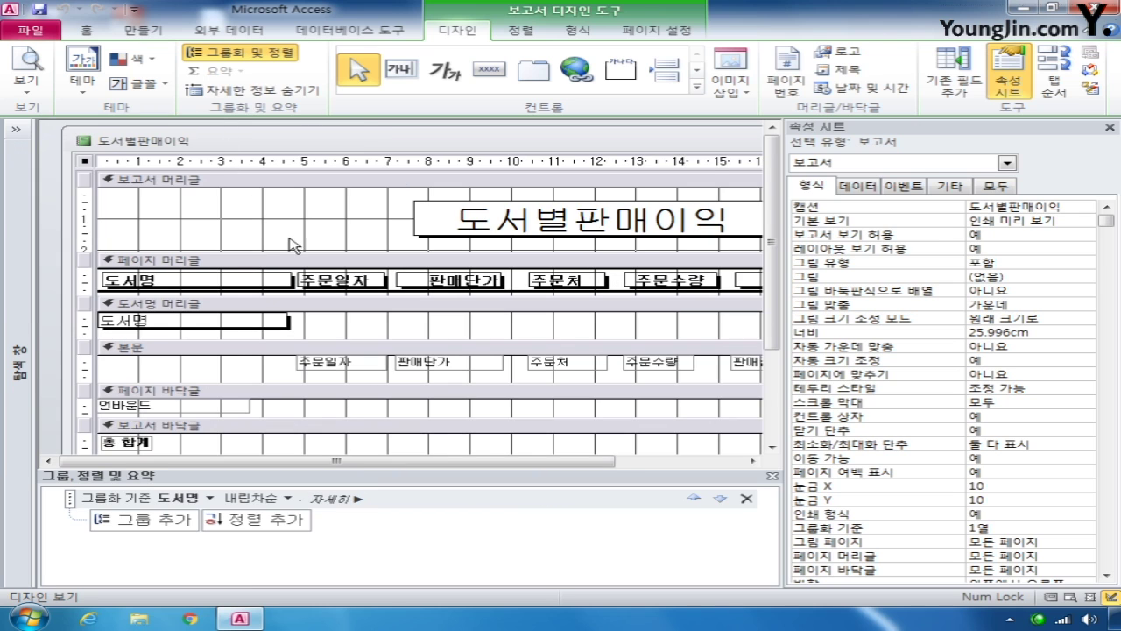
# Step: Rename the 도서별판매이익 title label in the report header (보고서 머리글) as Label제목
pyautogui.click(490, 216)
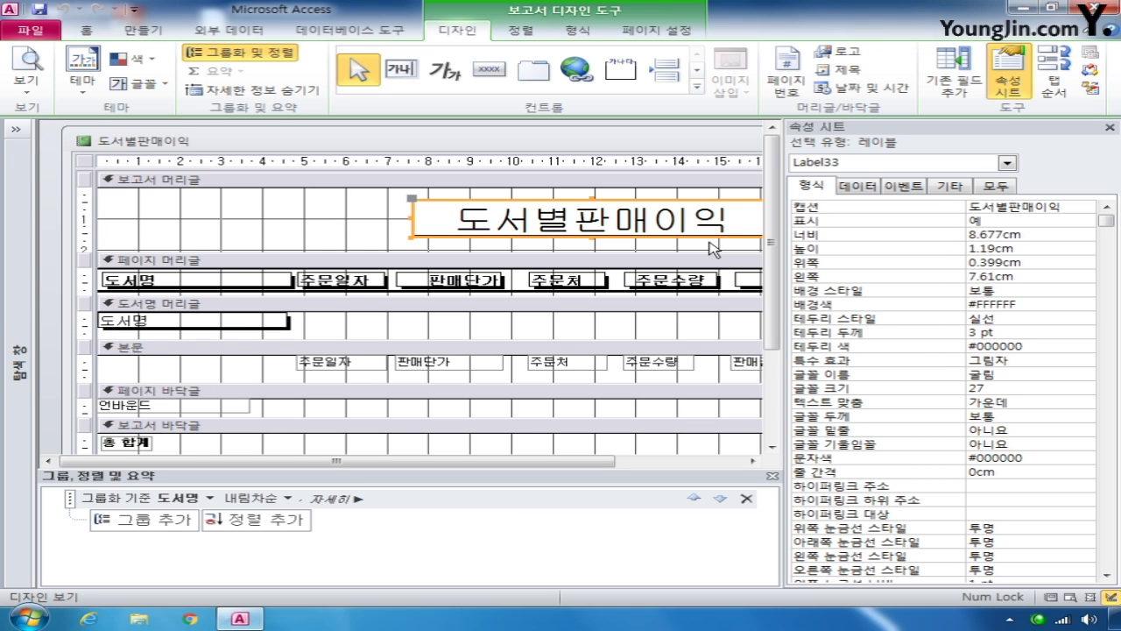
pyautogui.click(995, 186)
pyautogui.click(1000, 206)
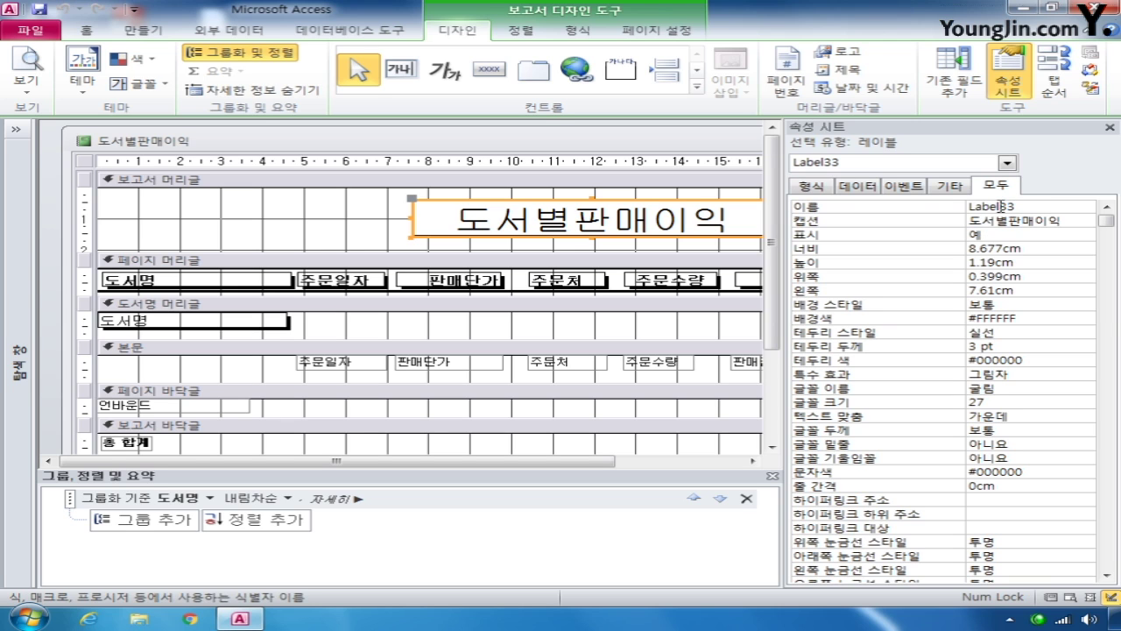
pyautogui.moveTo(999, 206); pyautogui.dragTo(1034, 205)
pyautogui.write('제목')
# Step: Set the Label제목 title's font name (글꼴 이름) to 궁서 and its font size (글꼴 크기) to 25
pyautogui.click(966, 391)
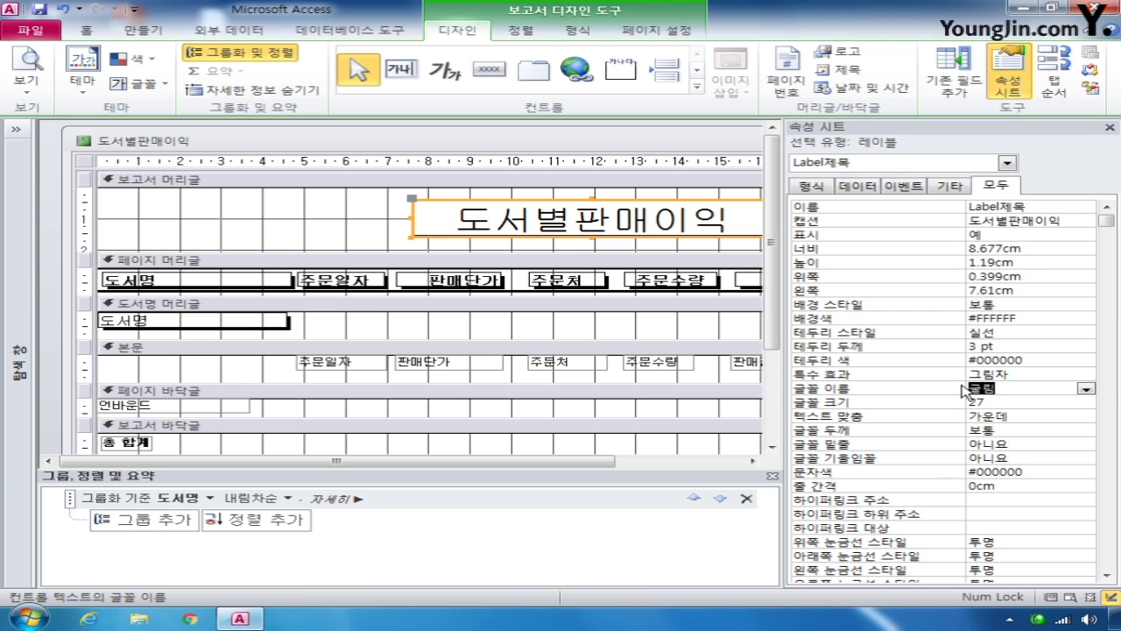
pyautogui.write('궁서')
pyautogui.click(1000, 404)
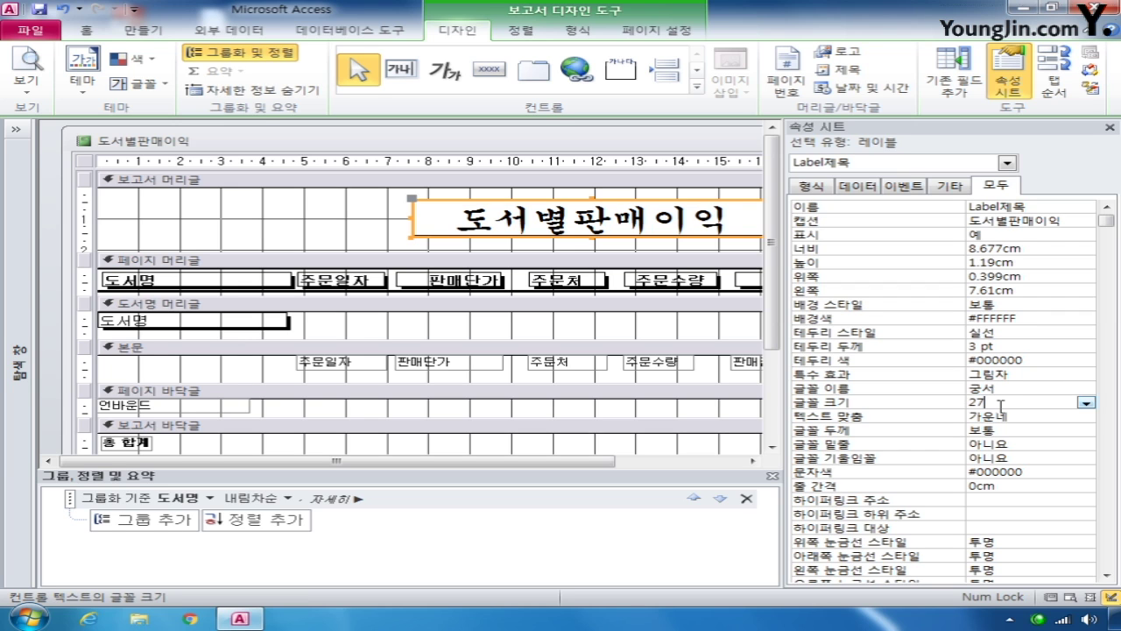
pyautogui.press('BackSpace')
pyautogui.write('5')
# Step: Add ascending (오름차순) sort levels on 주문일자 and, below it, 주문처 under the 도서명 group
pyautogui.click(127, 501)
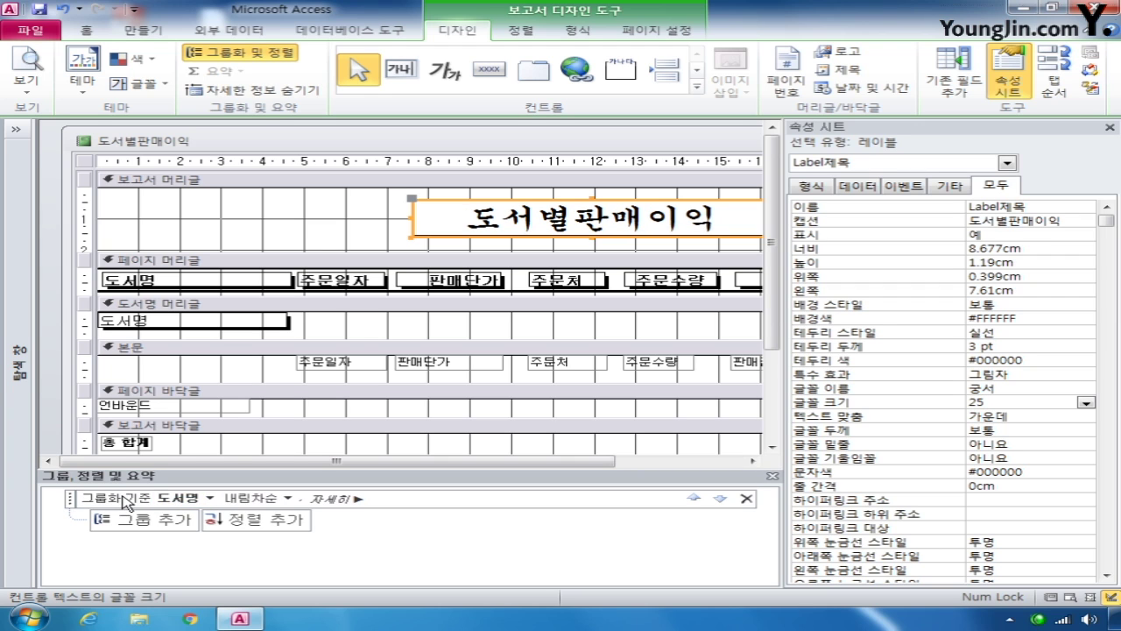
pyautogui.click(267, 532)
pyautogui.click(295, 469)
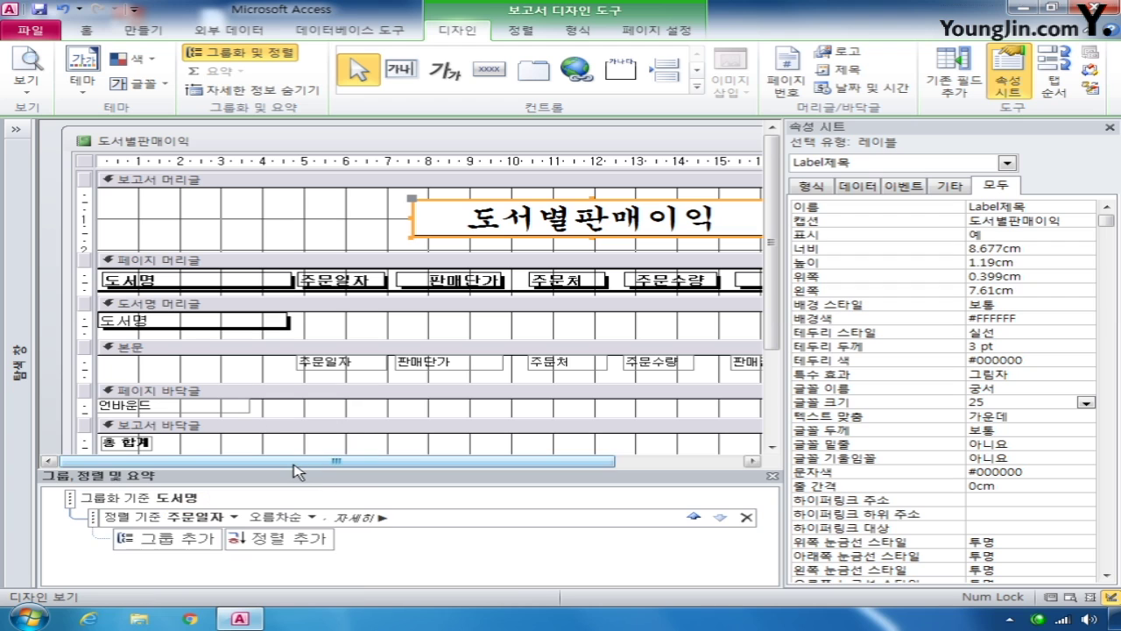
pyautogui.click(299, 544)
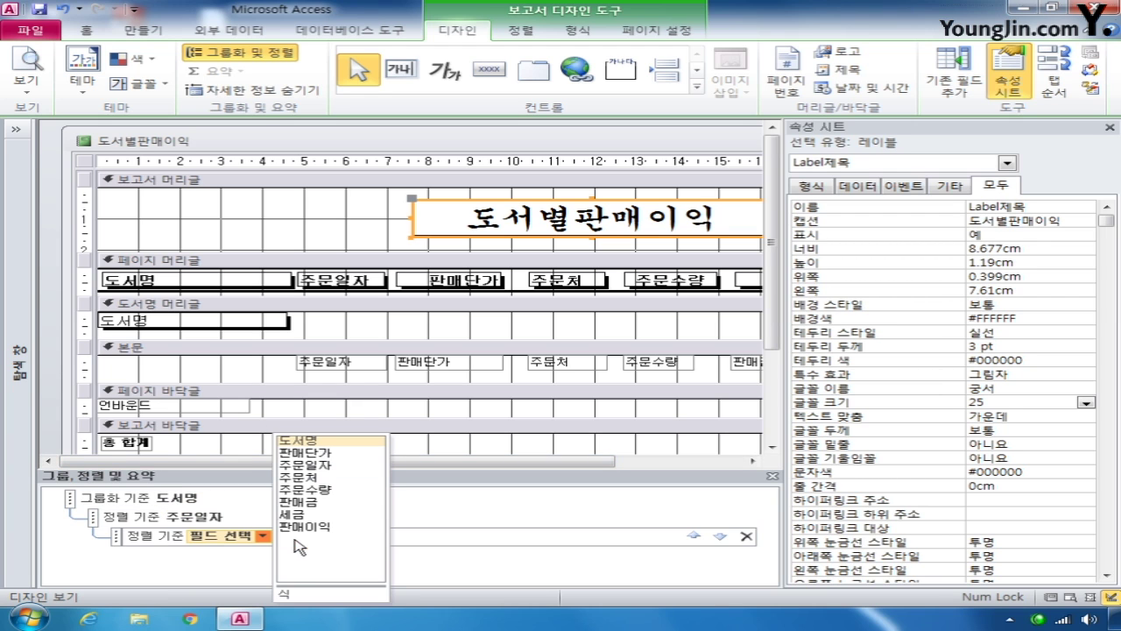
pyautogui.click(315, 477)
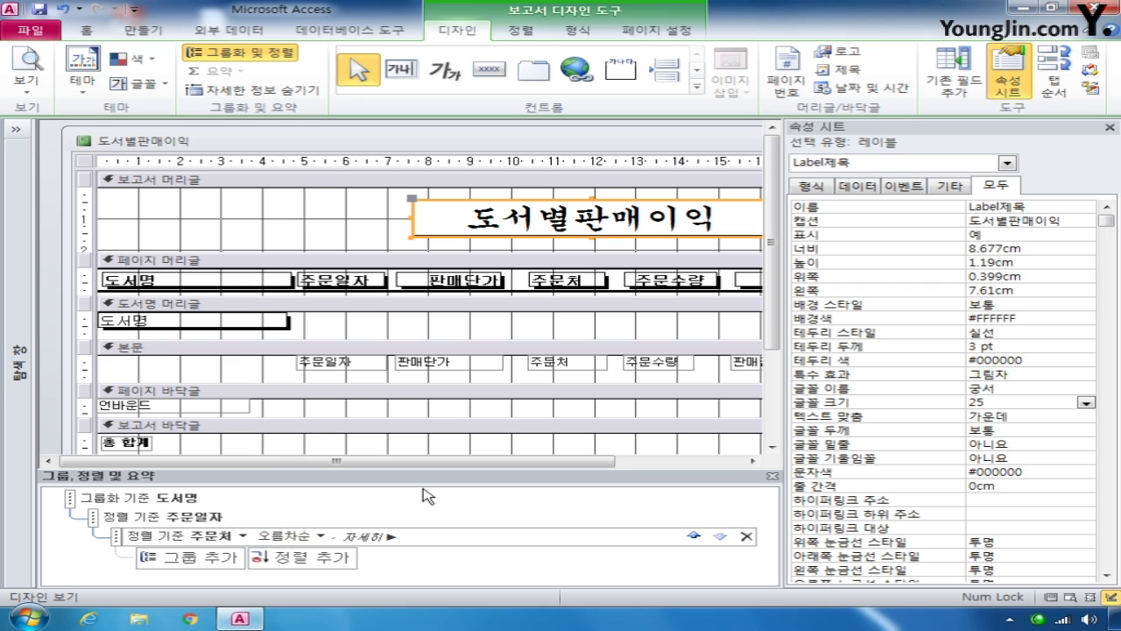
# Step: Set the txt세금 text box's control source (컨트롤 원본) to =sum([세금]) and its format (형식) to ₩₩#,##0
pyautogui.click(1007, 163)
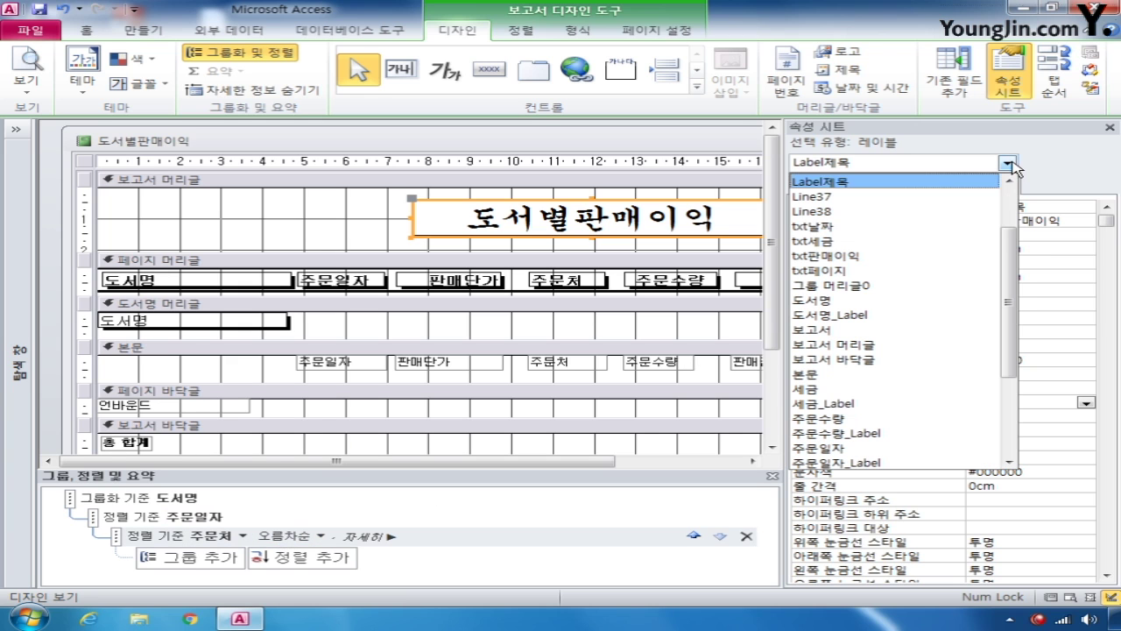
pyautogui.click(980, 243)
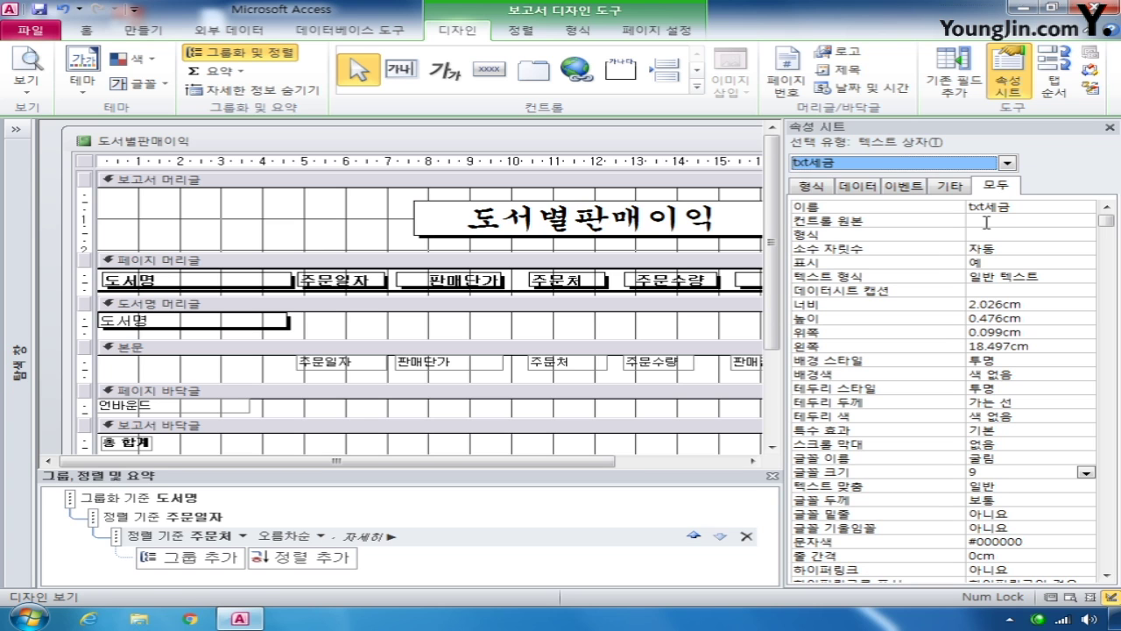
pyautogui.click(985, 220)
pyautogui.rightClick(985, 221)
pyautogui.click(995, 252)
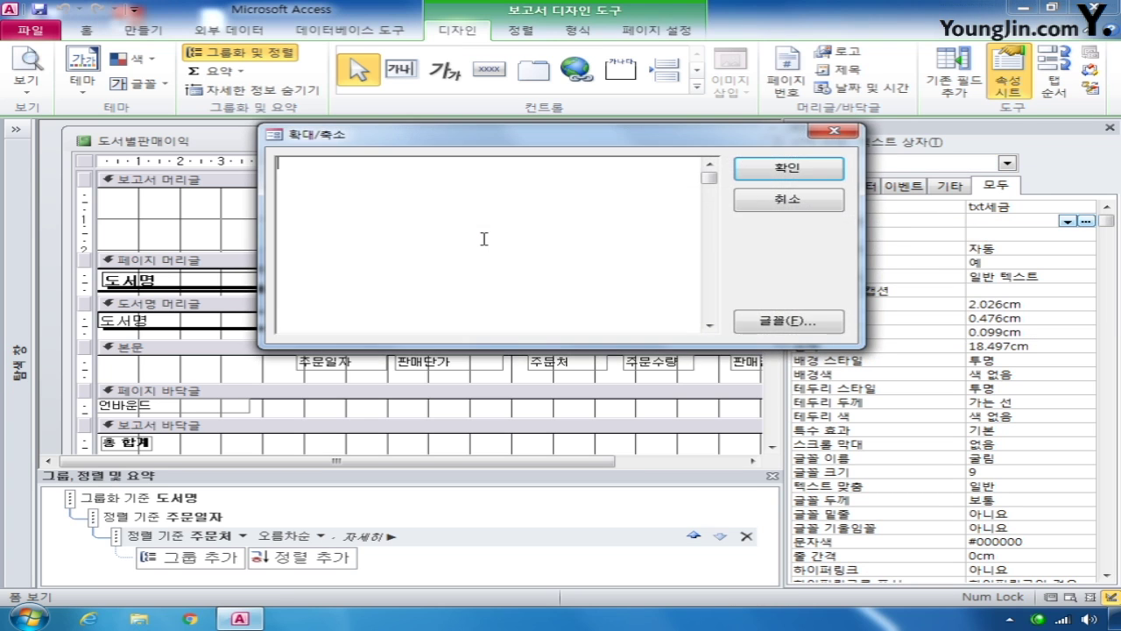
pyautogui.write('=sum([세')
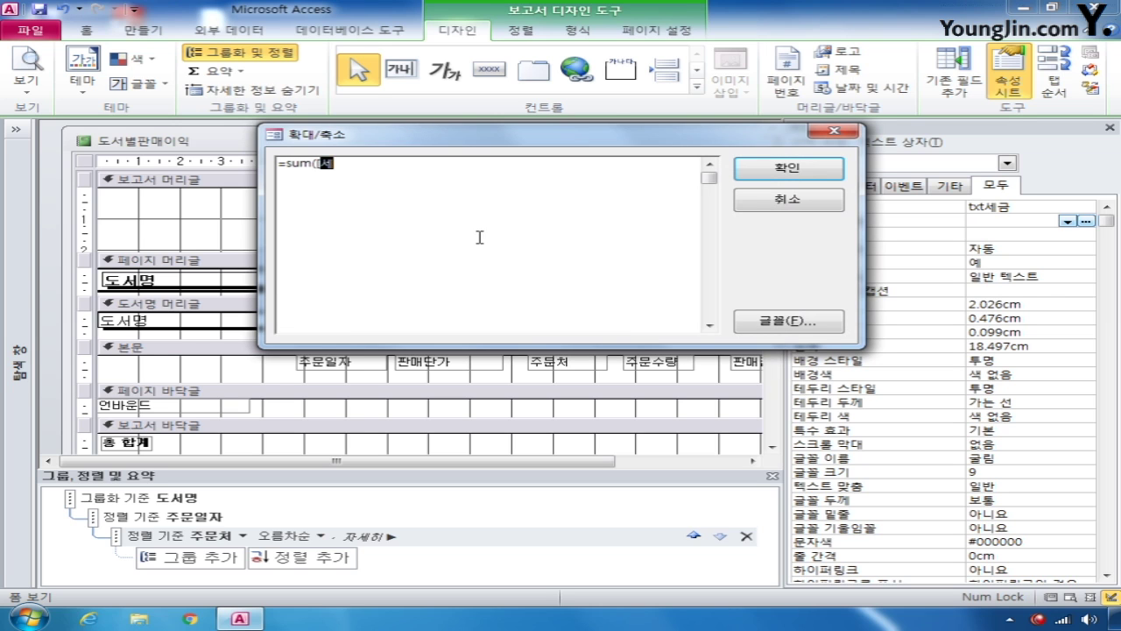
pyautogui.write('금])')
pyautogui.click(771, 170)
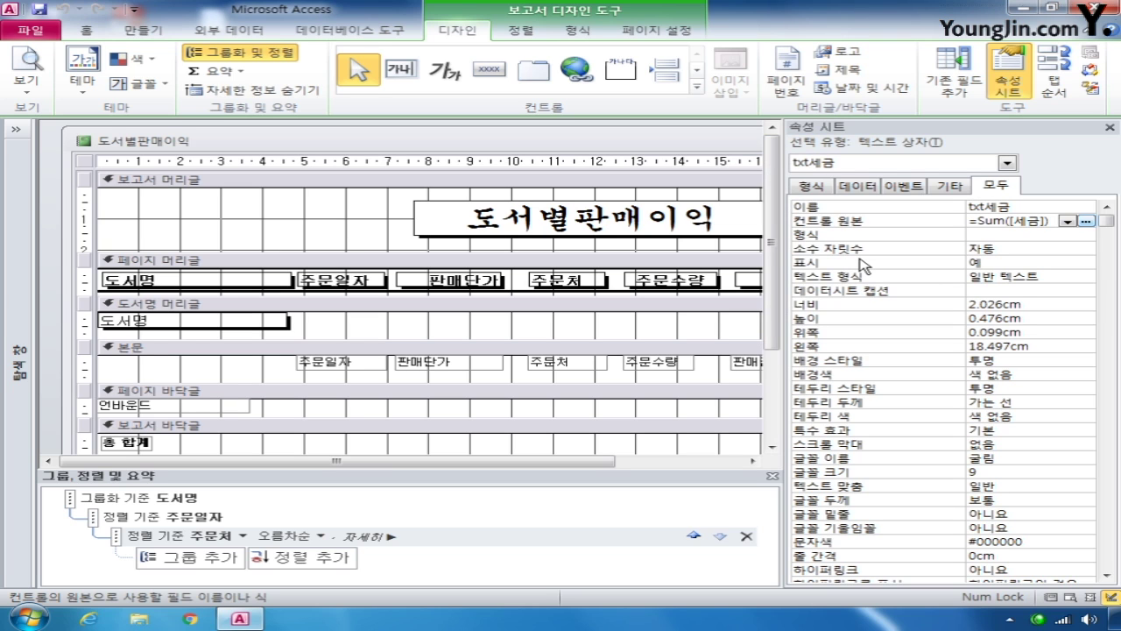
pyautogui.click(964, 235)
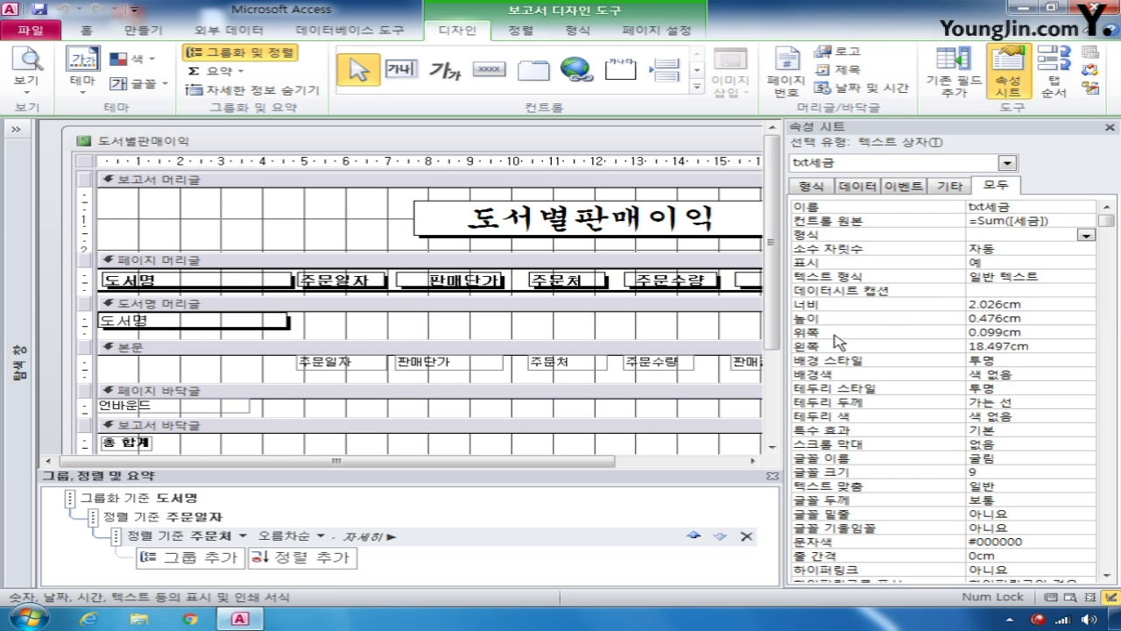
pyautogui.write('₩₩#,##0')
# Step: Set the txt판매이익 text box's control source (컨트롤 원본) to =sum([판매이익]) and its format (형식) to ₩₩#,##0
pyautogui.click(1008, 163)
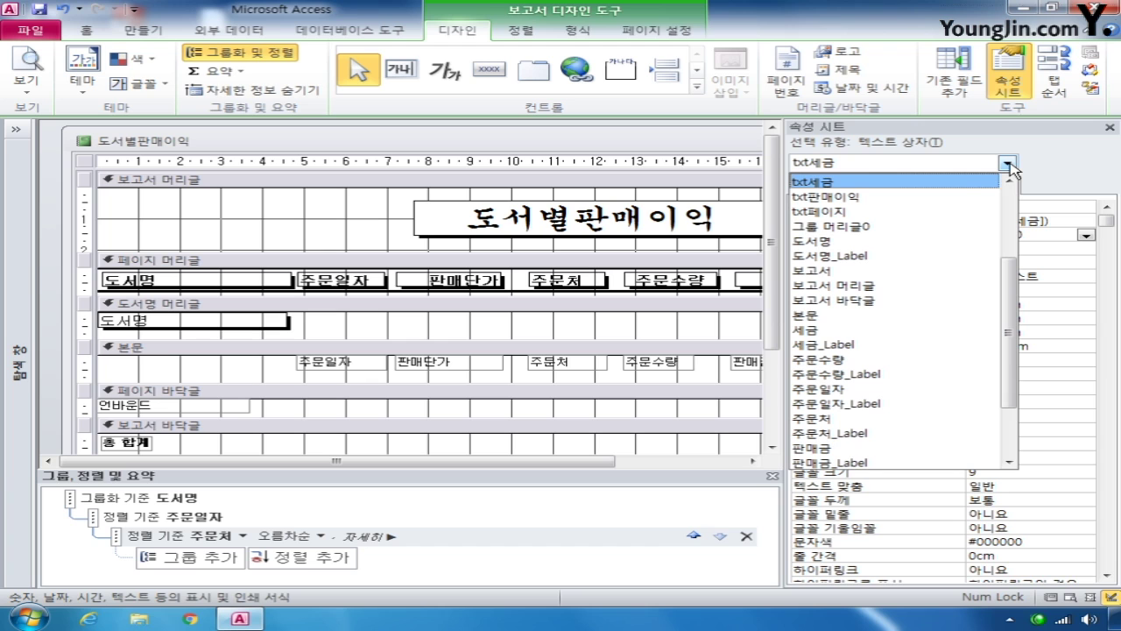
pyautogui.click(964, 196)
pyautogui.click(985, 224)
pyautogui.write('=')
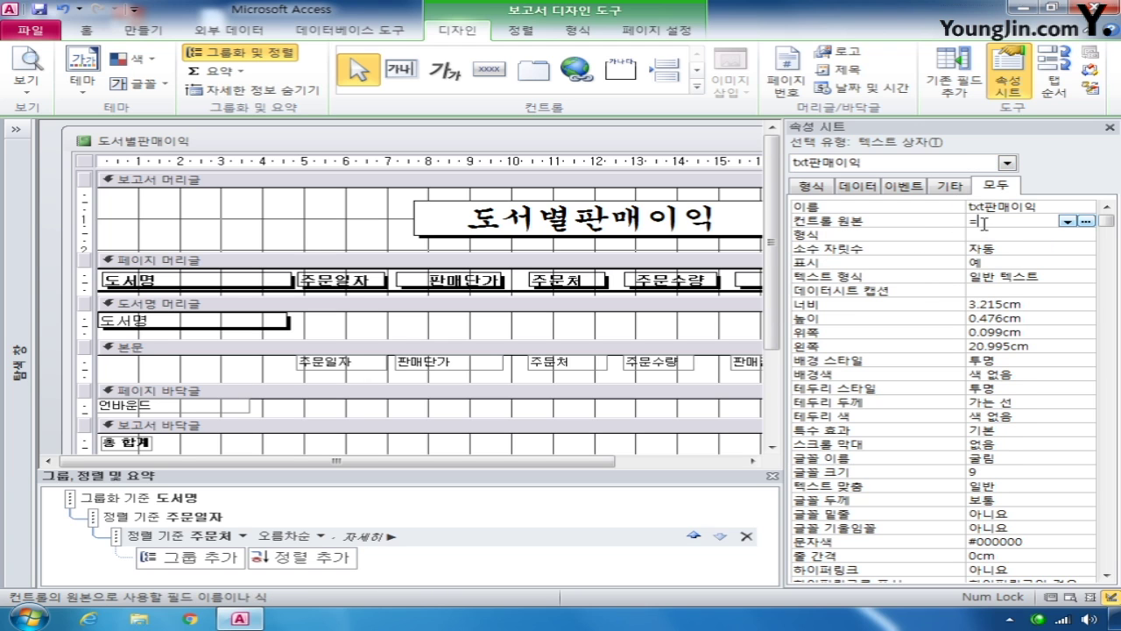
pyautogui.write('[sum([판매')
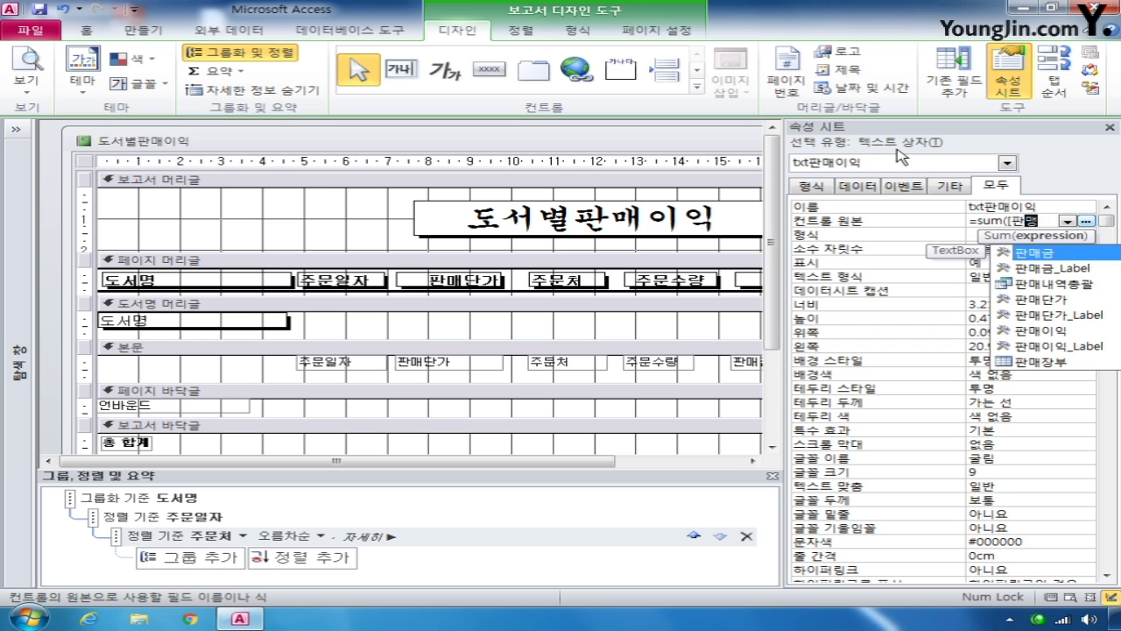
pyautogui.write('이익')
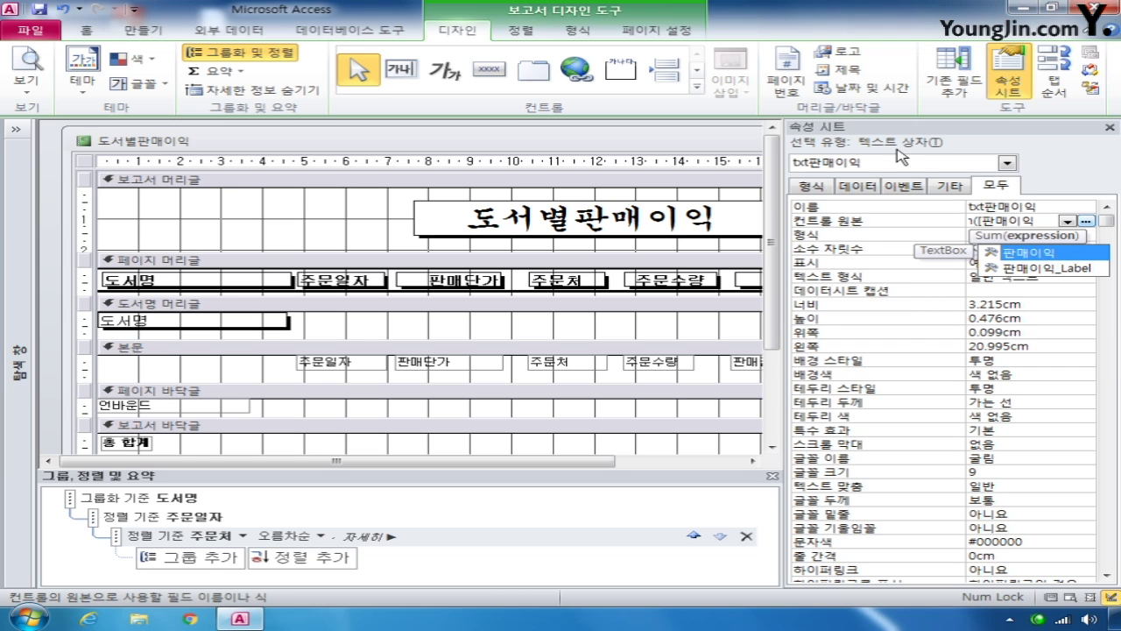
pyautogui.write('])')
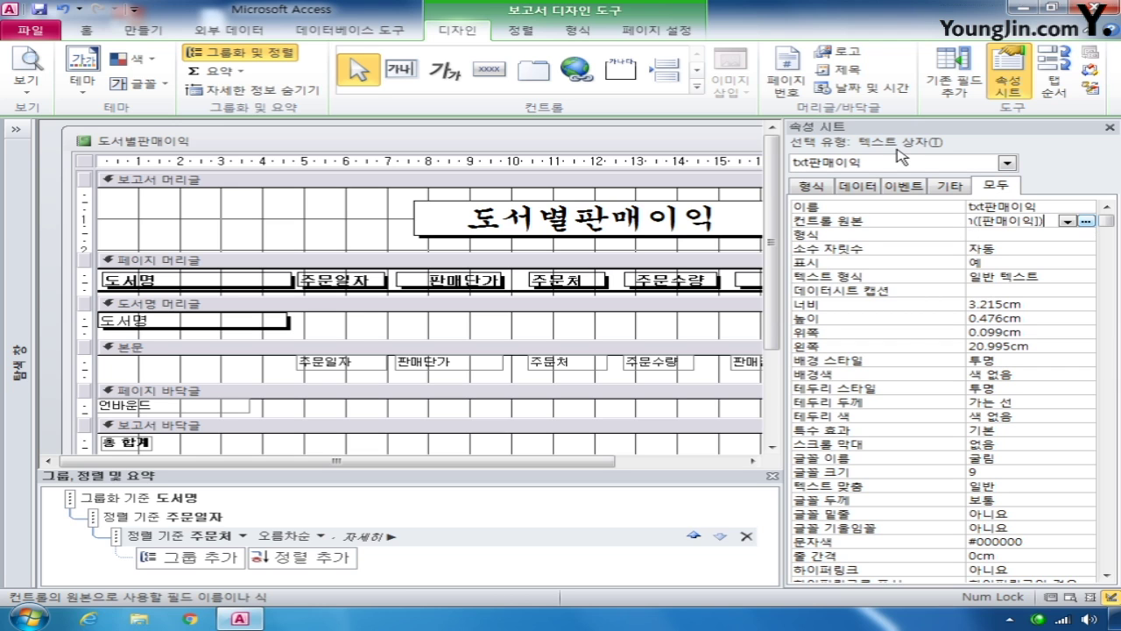
pyautogui.click(994, 235)
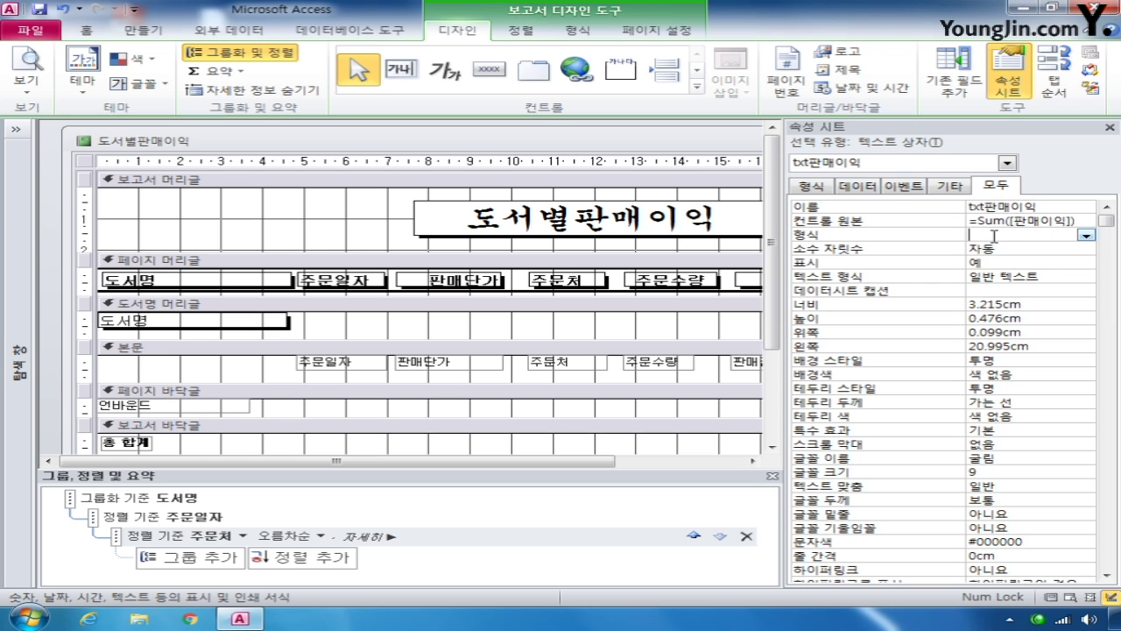
pyautogui.write('₩₩#,##0')
# Step: Set the txt날짜 text box's control source (컨트롤 원본) to =date() and its format (형식) to 자세한 날짜
pyautogui.click(1008, 163)
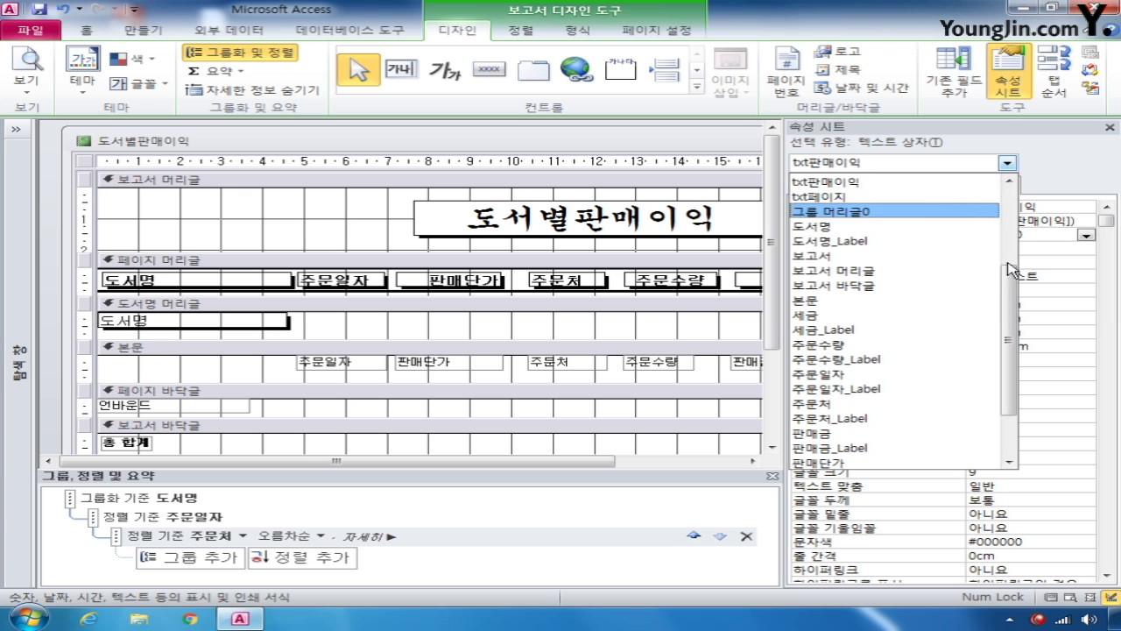
pyautogui.moveTo(1010, 267); pyautogui.dragTo(1009, 235)
pyautogui.click(923, 241)
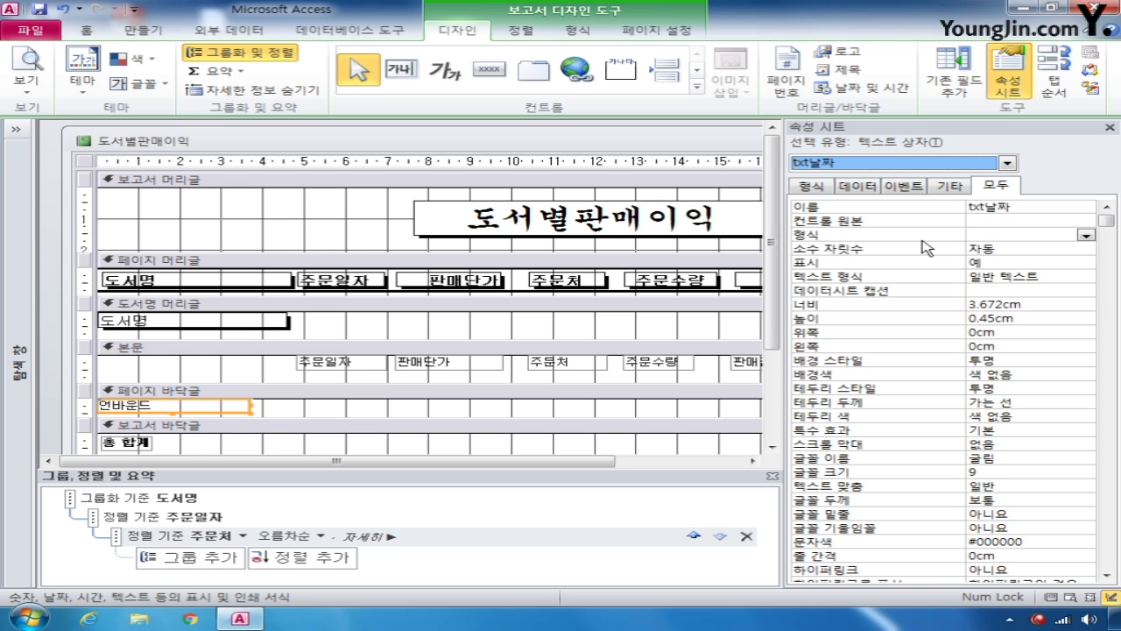
pyautogui.click(998, 218)
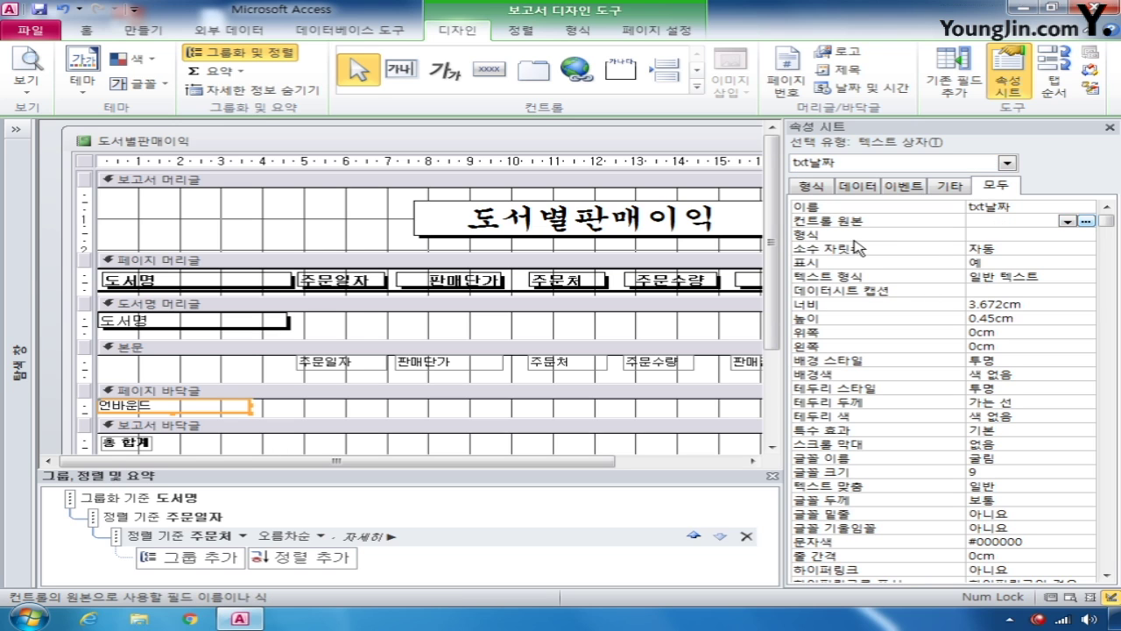
pyautogui.write('=date')
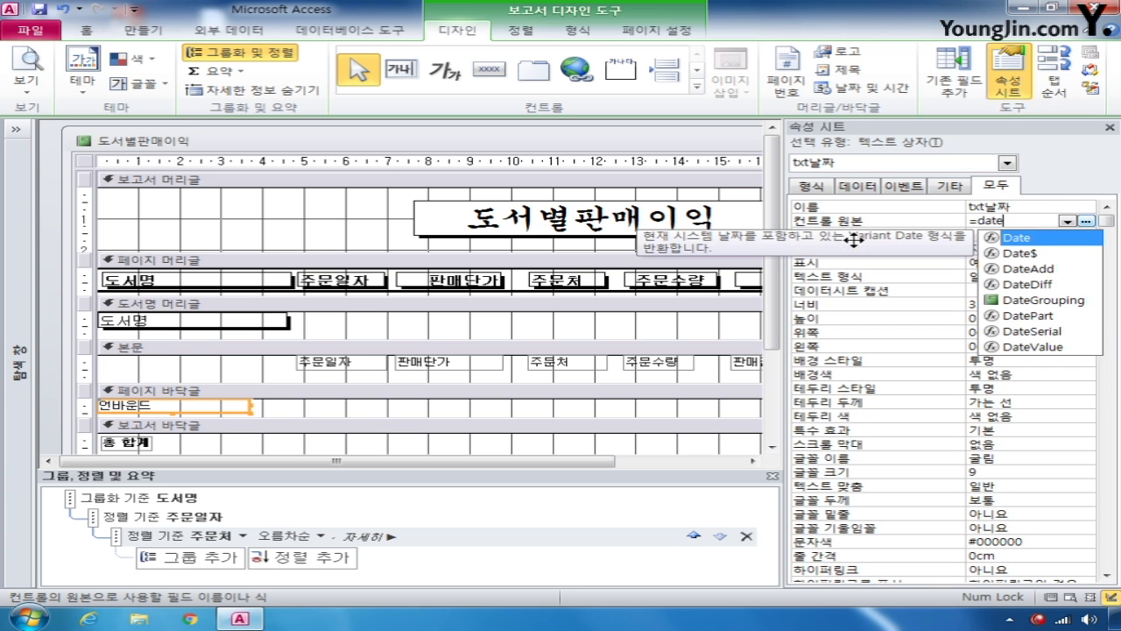
pyautogui.write('()')
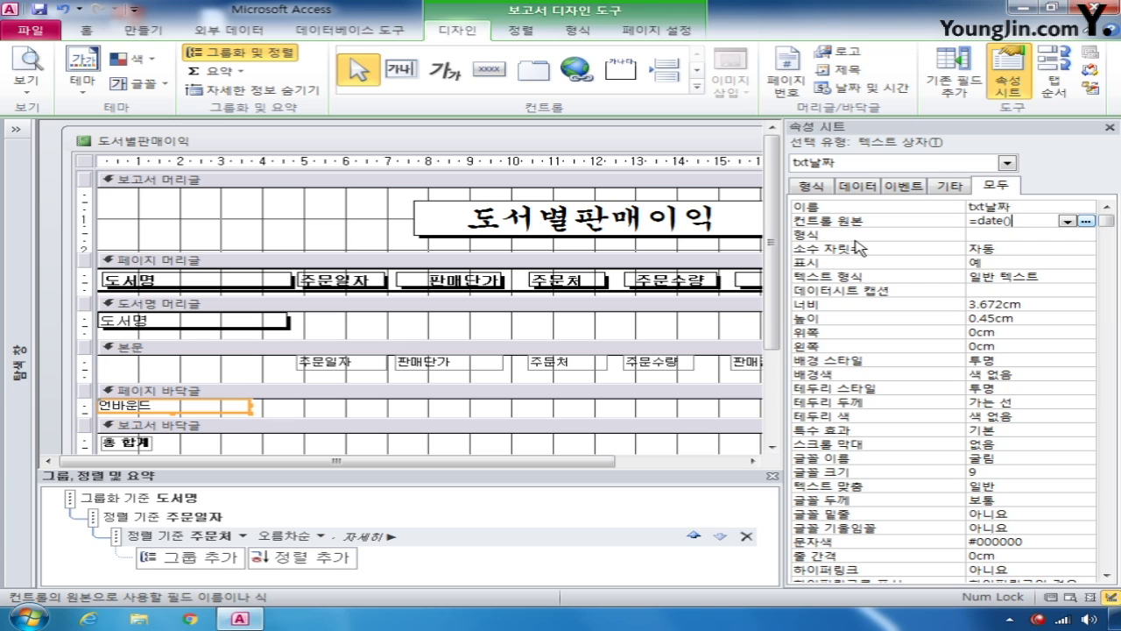
pyautogui.click(971, 235)
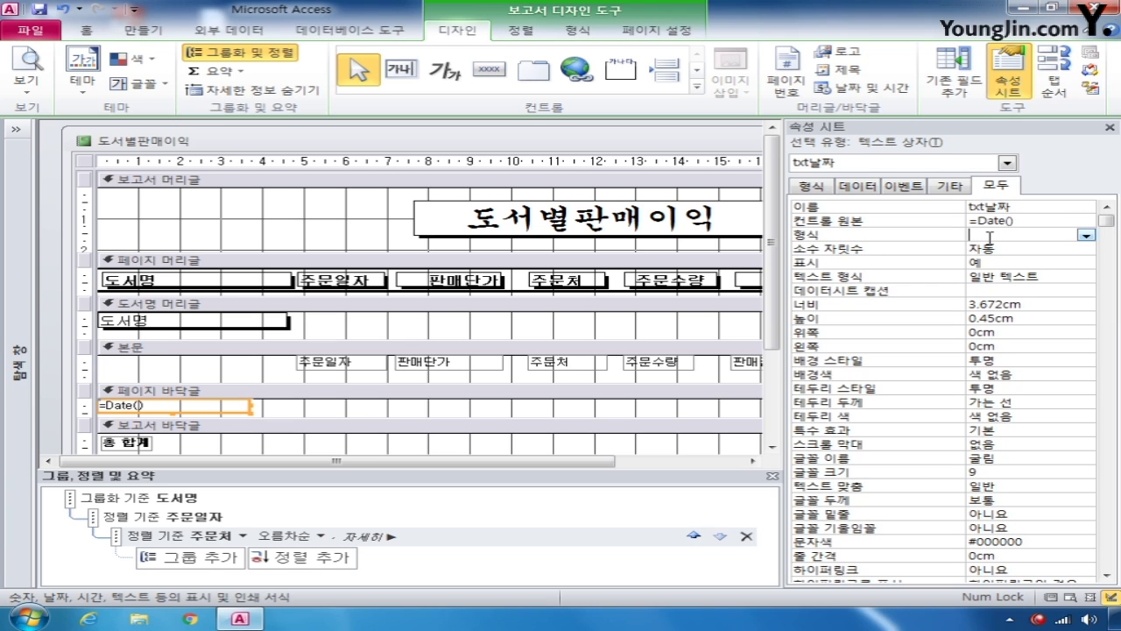
pyautogui.click(1086, 235)
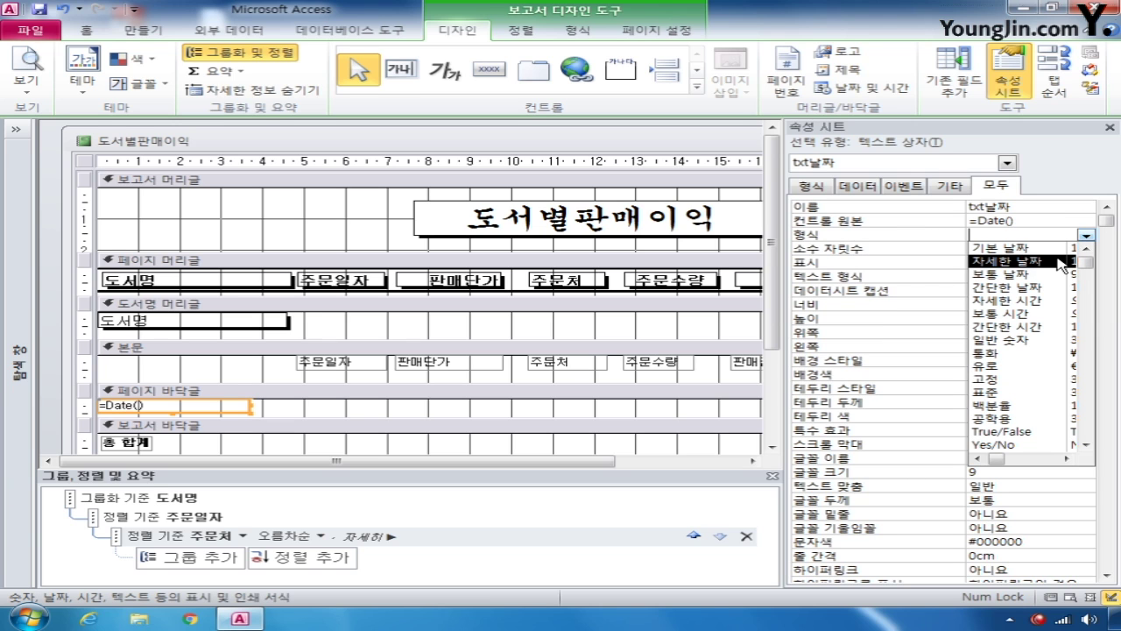
pyautogui.click(1062, 264)
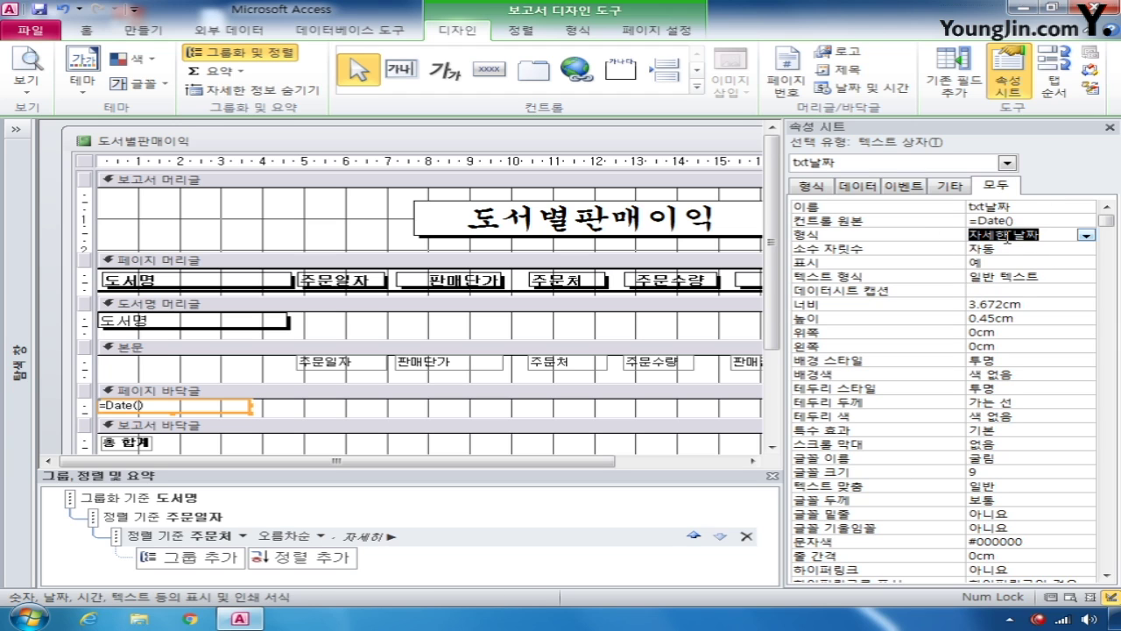
# Step: Set the txt페이지 text box's control source (컨트롤 원본) to =[page] & "/" & [pages]
pyautogui.click(1009, 162)
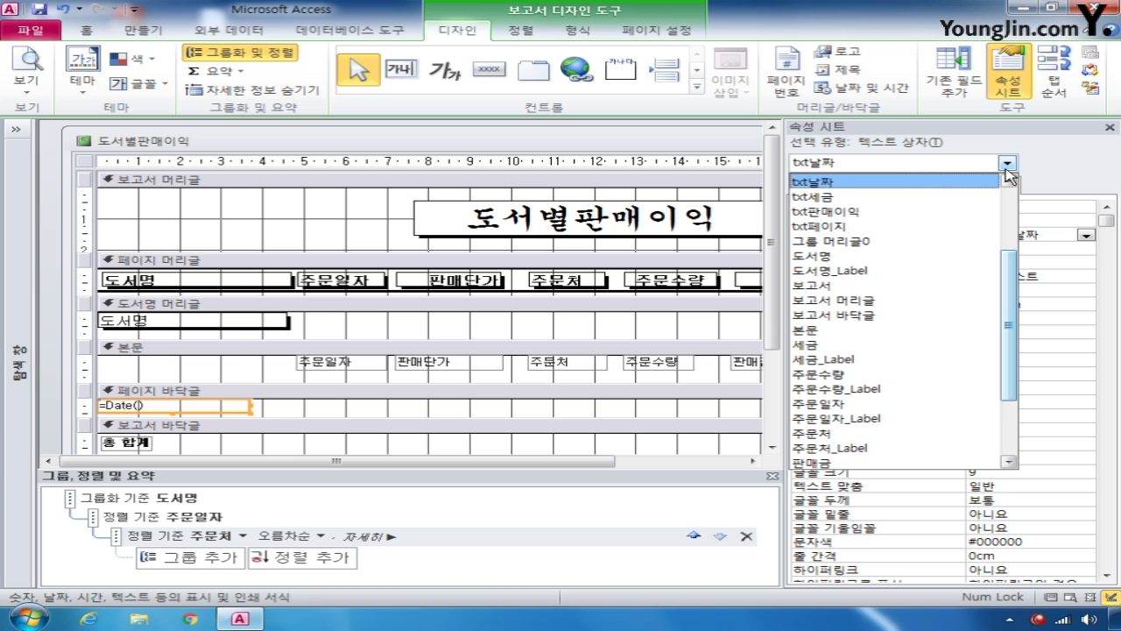
pyautogui.click(961, 227)
pyautogui.click(976, 220)
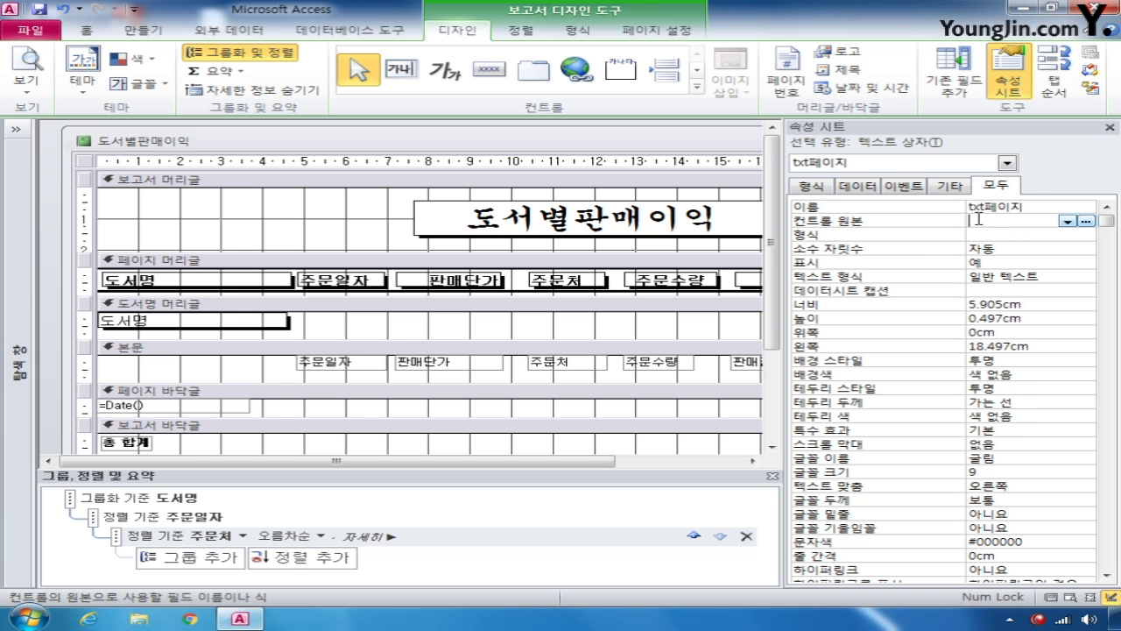
pyautogui.rightClick(976, 220)
pyautogui.click(1007, 248)
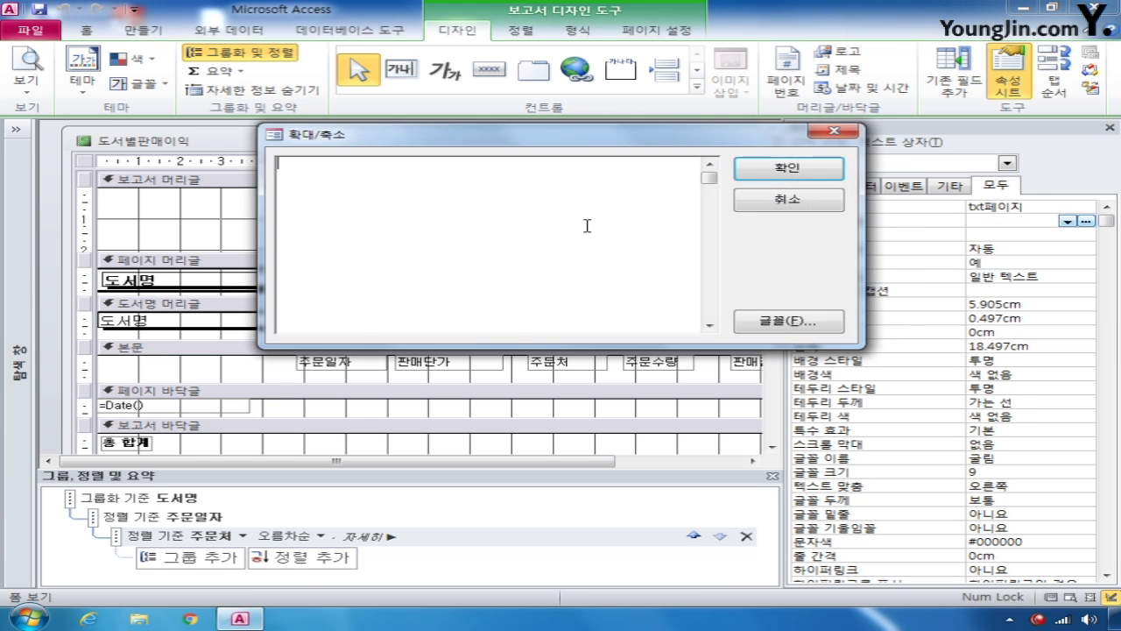
pyautogui.write('=')
pyautogui.write('[page] & ')
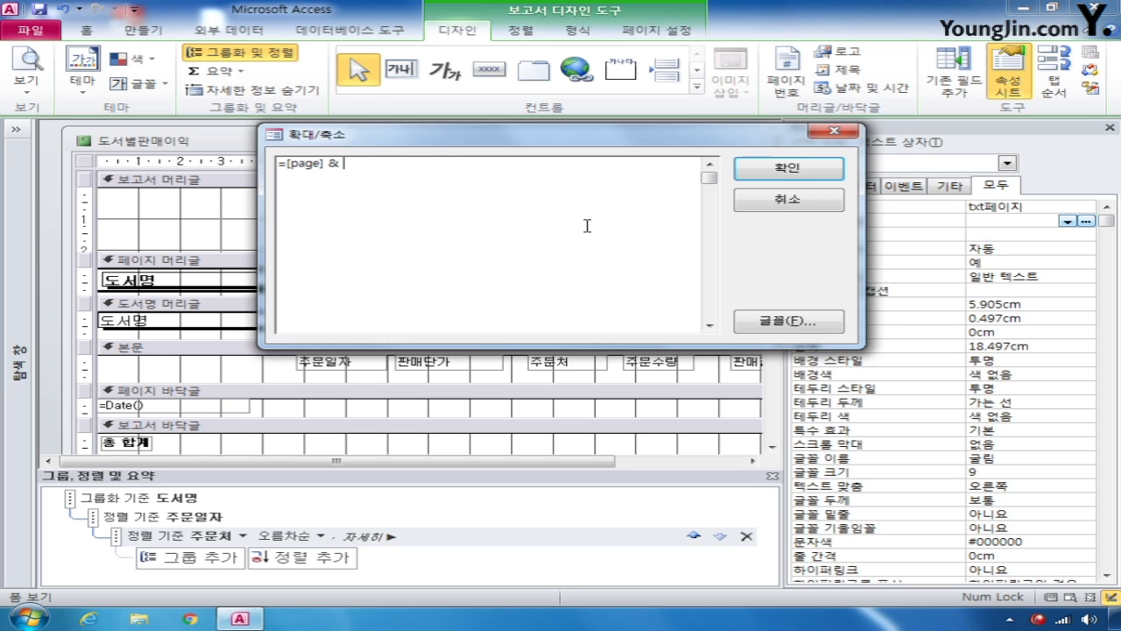
pyautogui.write('"/" & [pages]')
pyautogui.click(785, 170)
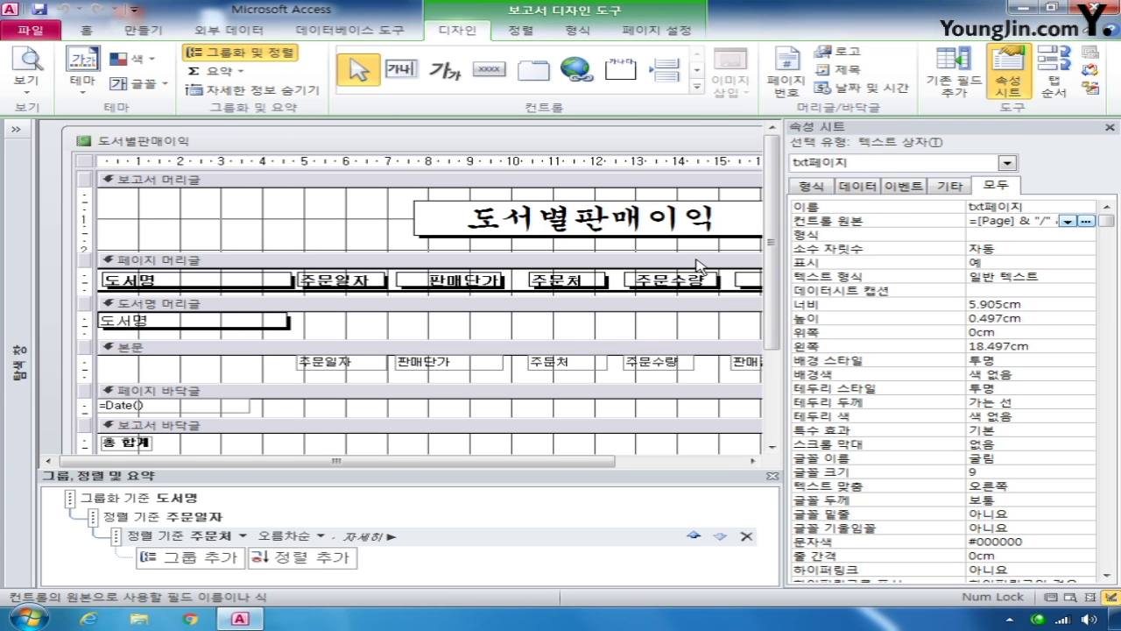
# Step: Close the 도서별판매이익 report with its changes saved
pyautogui.moveTo(707, 142); pyautogui.dragTo(531, 142)
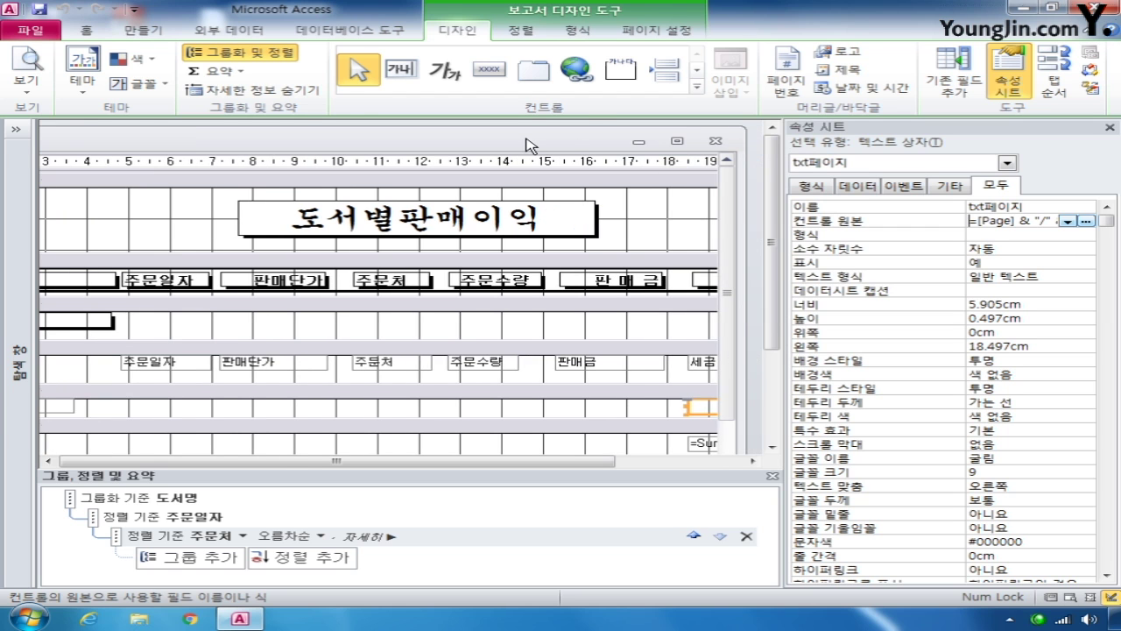
pyautogui.click(716, 140)
pyautogui.click(464, 354)
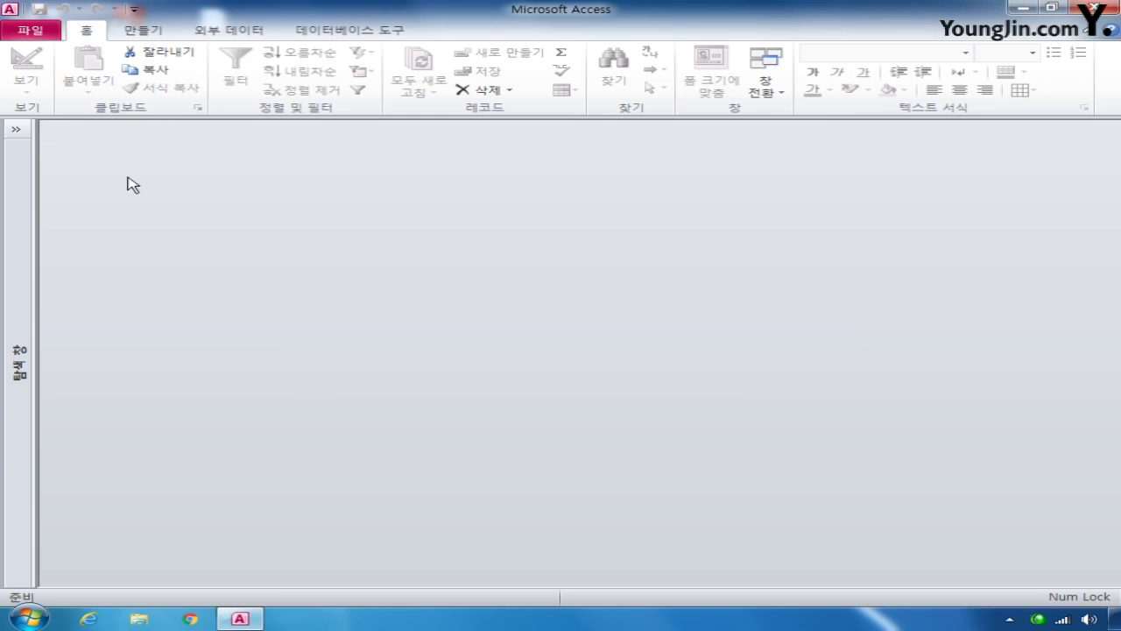
# Step: Open the 도서별조회 form in design view
pyautogui.click(16, 130)
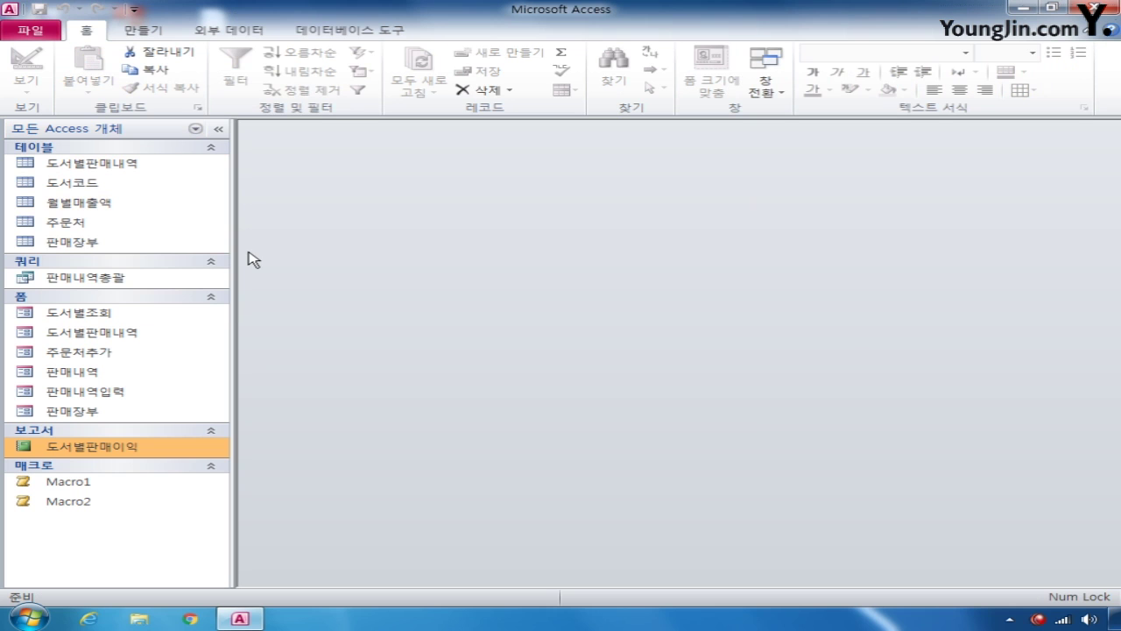
pyautogui.rightClick(103, 313)
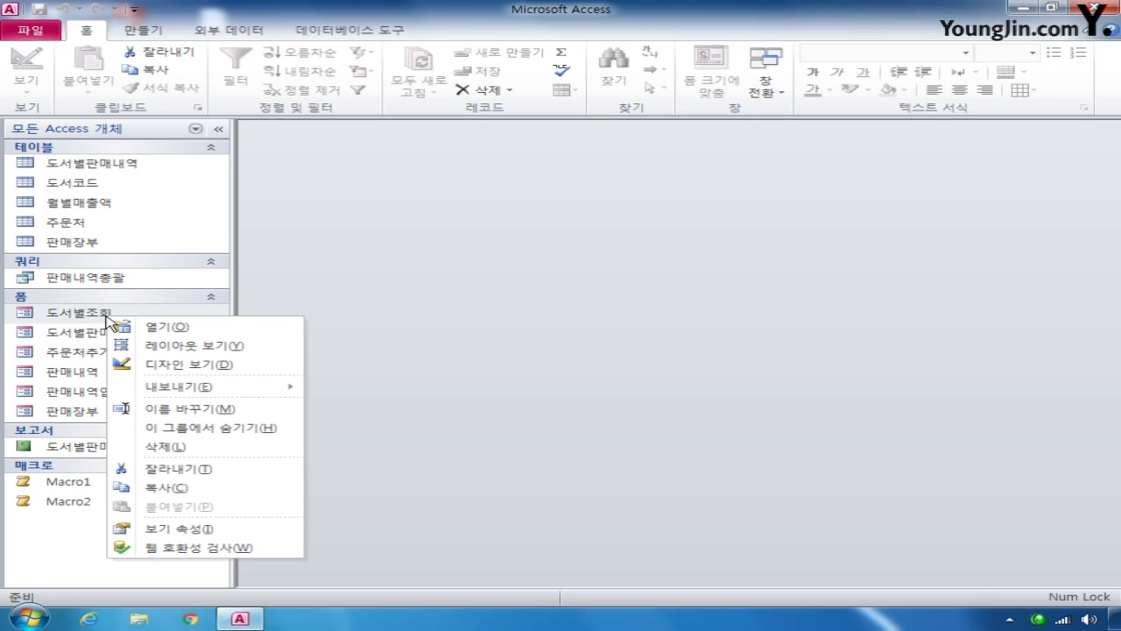
pyautogui.click(190, 365)
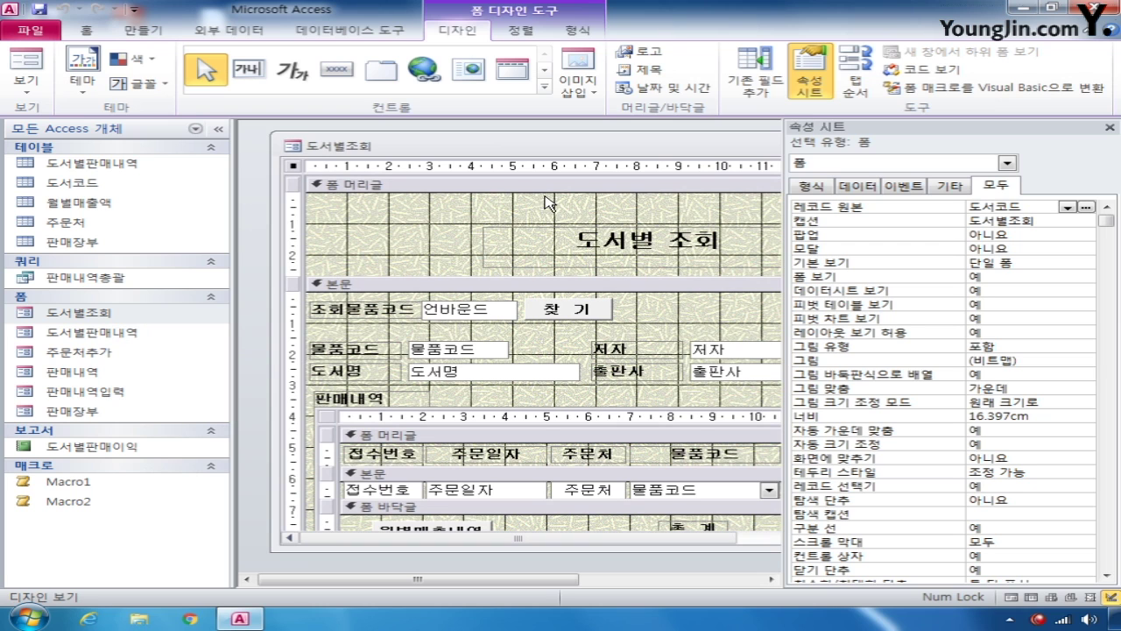
# Step: Assign an event procedure to the cmd찾기 button's On Click event, open its code, and fit the code editor window on screen
pyautogui.click(1008, 163)
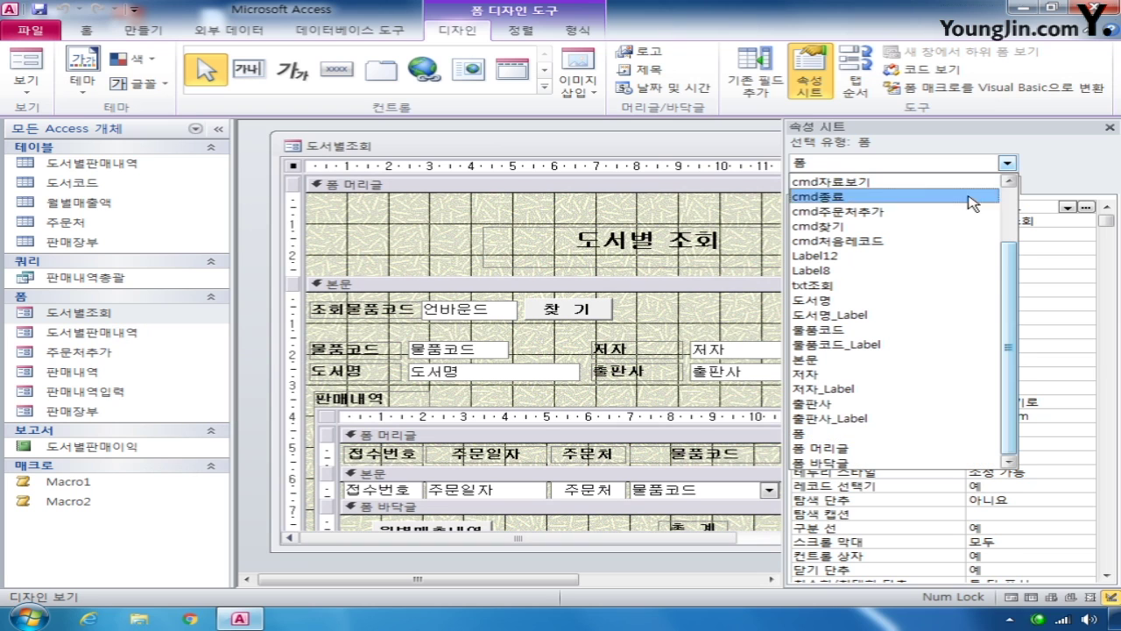
pyautogui.click(931, 226)
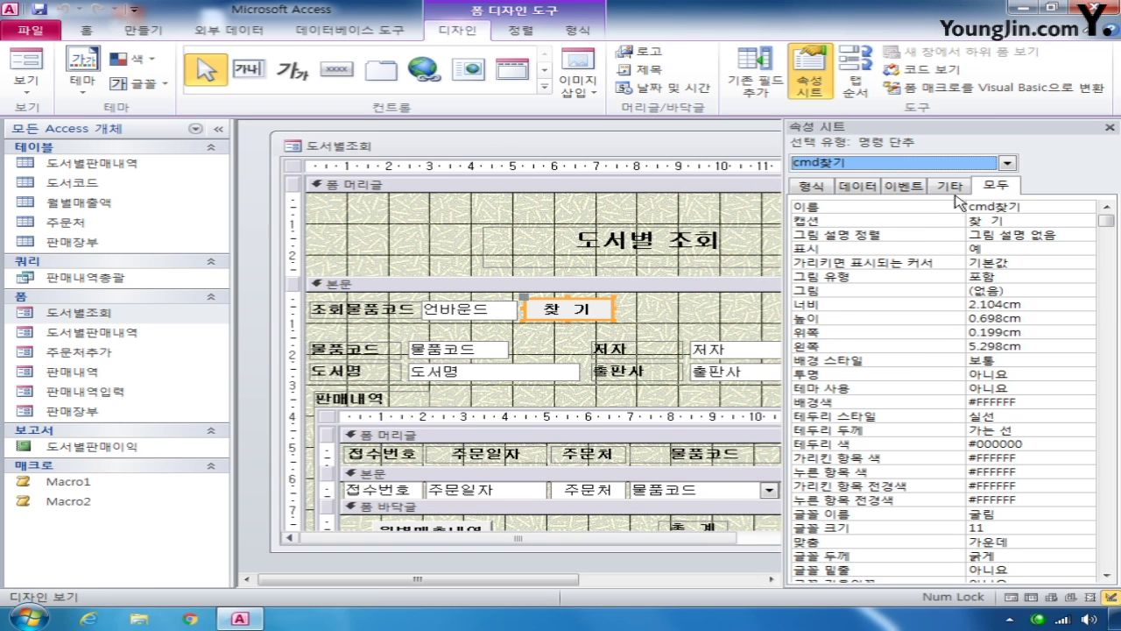
pyautogui.click(902, 186)
pyautogui.click(1086, 207)
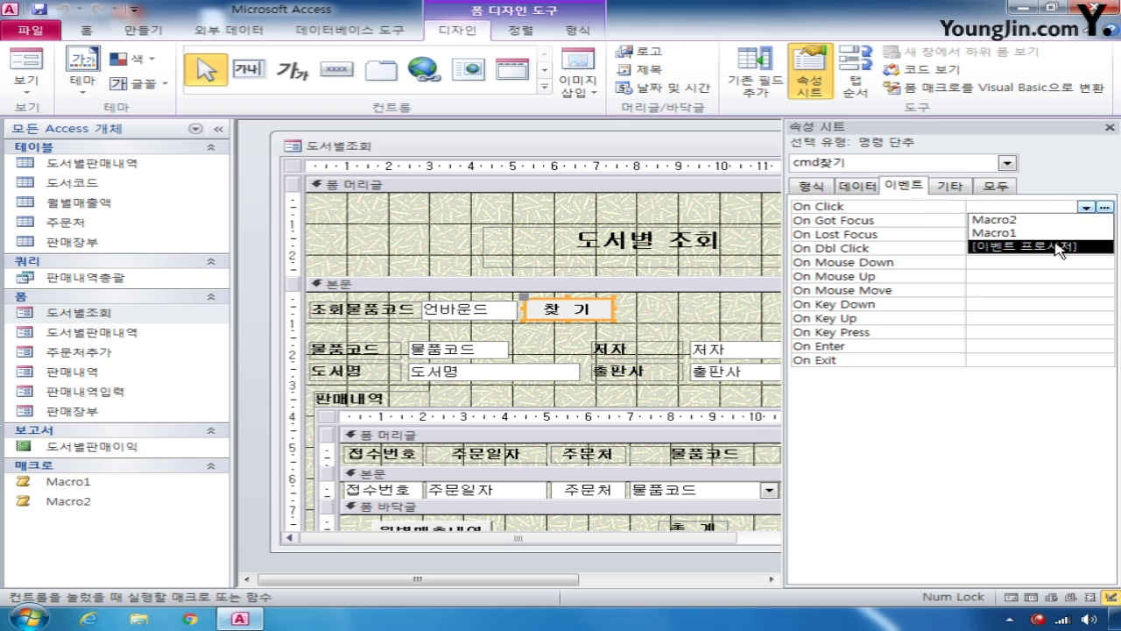
pyautogui.click(1064, 246)
pyautogui.click(1106, 208)
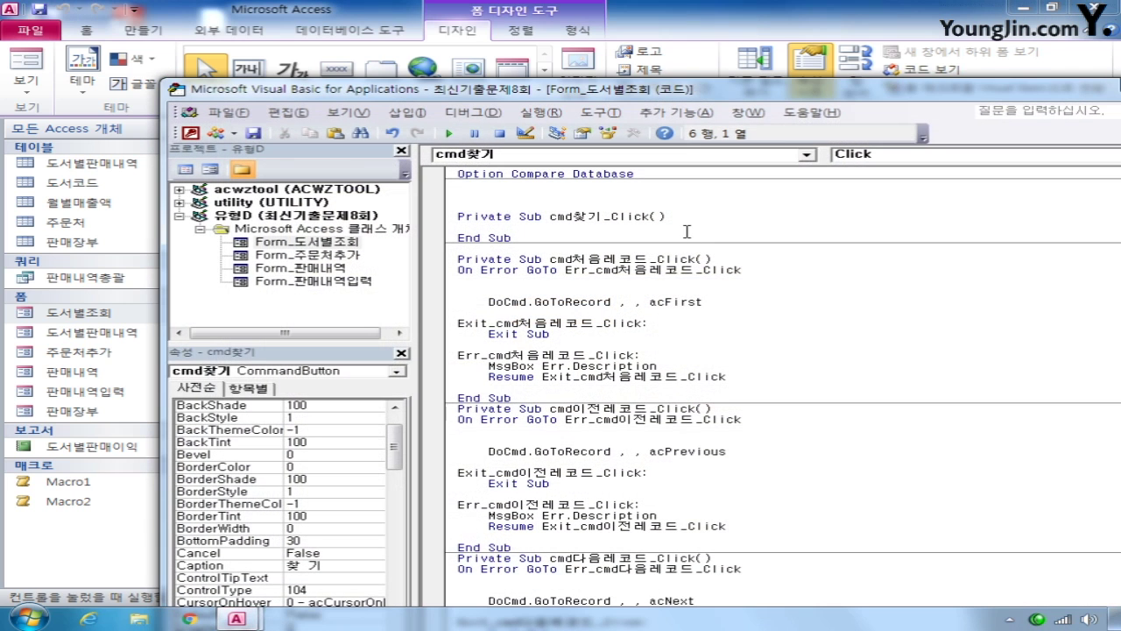
pyautogui.moveTo(630, 94); pyautogui.dragTo(471, 48)
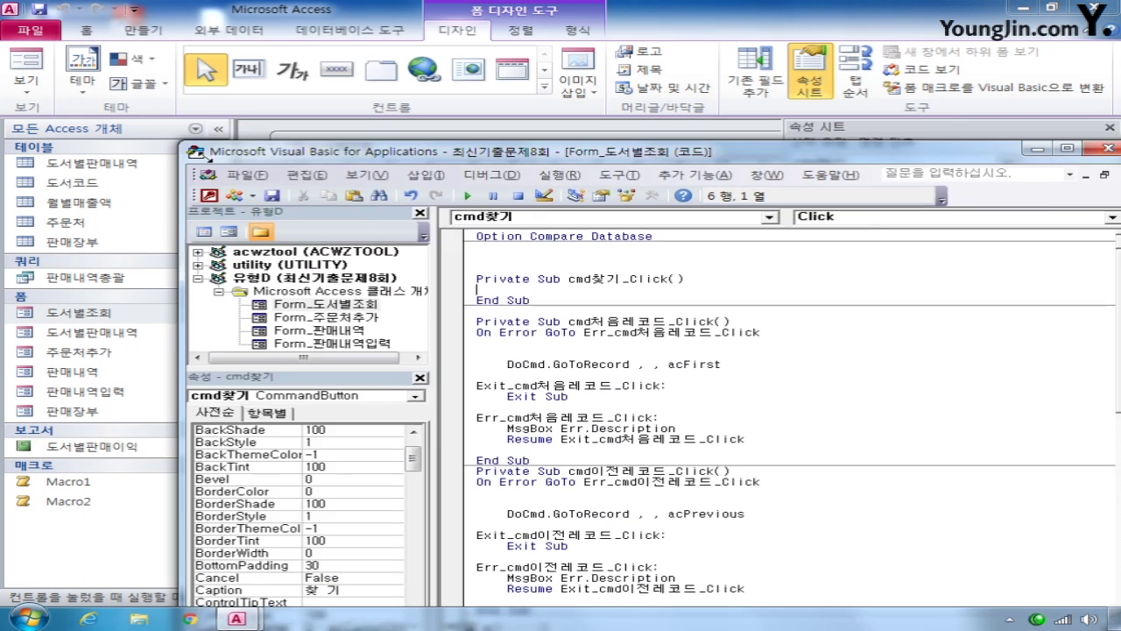
pyautogui.moveTo(159, 54); pyautogui.dragTo(222, 92)
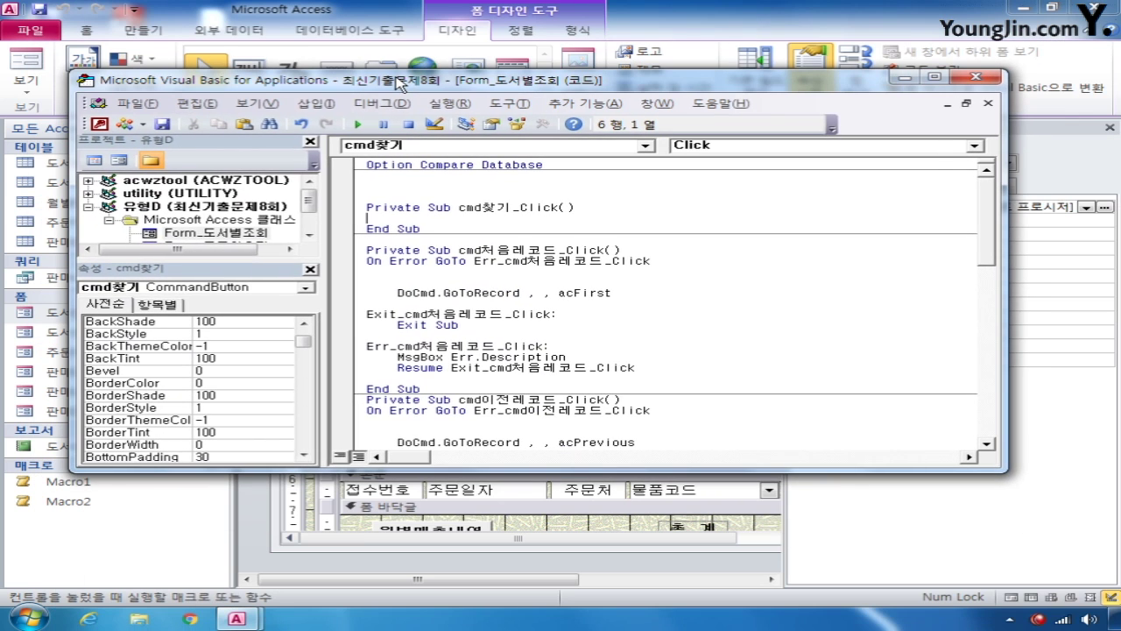
# Step: Begin the cmd찾기_Click procedure with the statement me.Filter = 물품코드 like
pyautogui.press('Return')
pyautogui.press('Return')
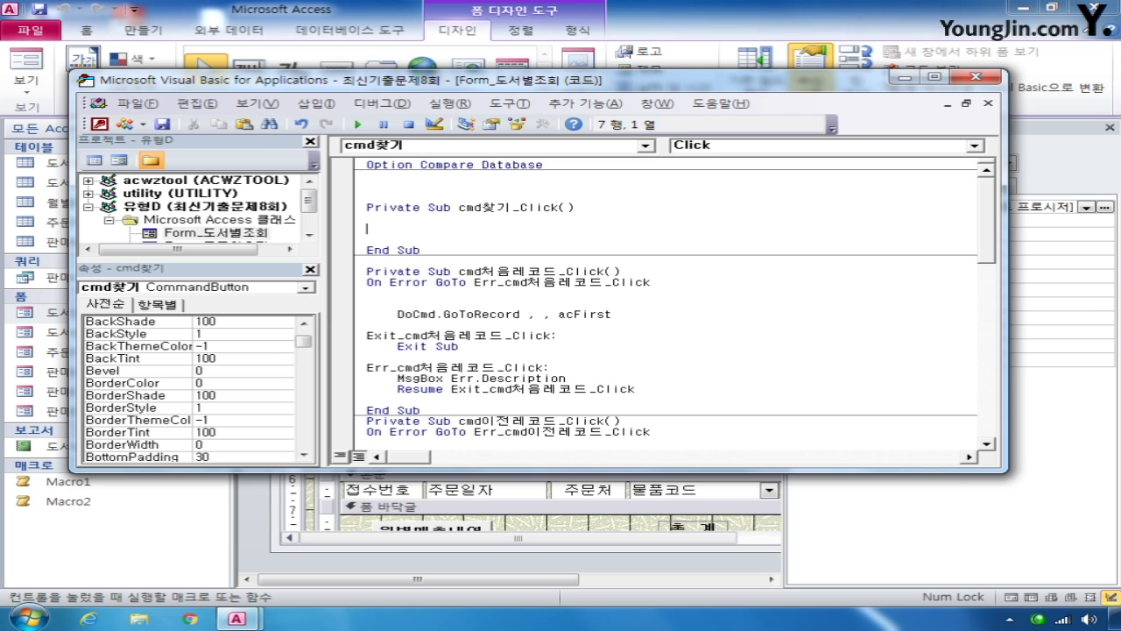
pyautogui.write('ㅡㄷ')
pyautogui.press('BackSpace')
pyautogui.press('BackSpace')
pyautogui.press('Hangul')
pyautogui.write('me.fi')
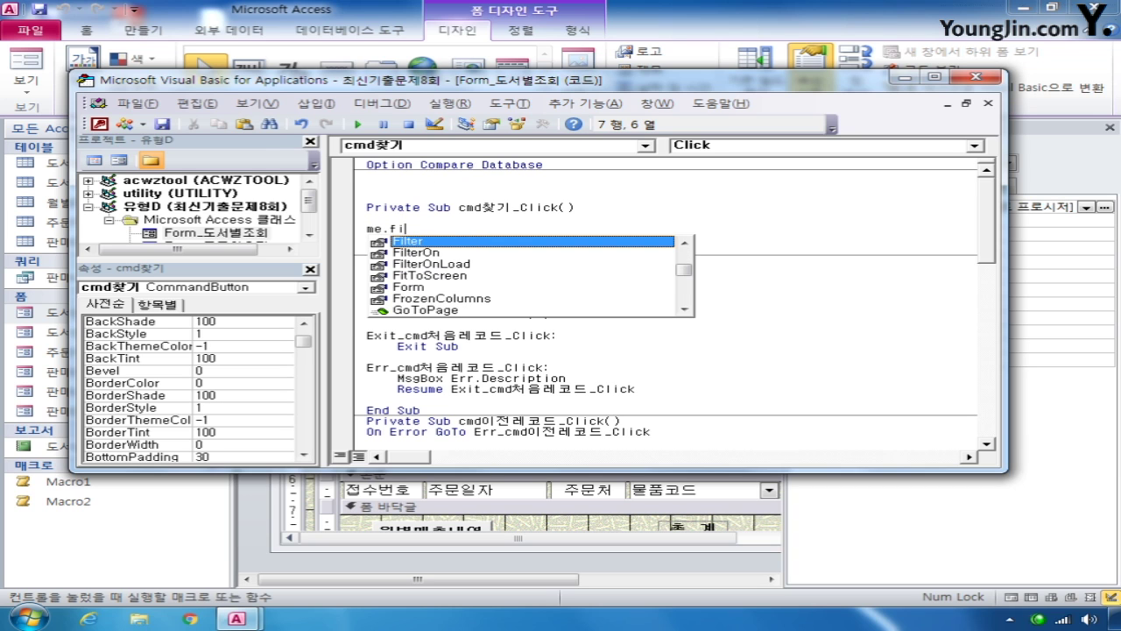
pyautogui.write('lter ')
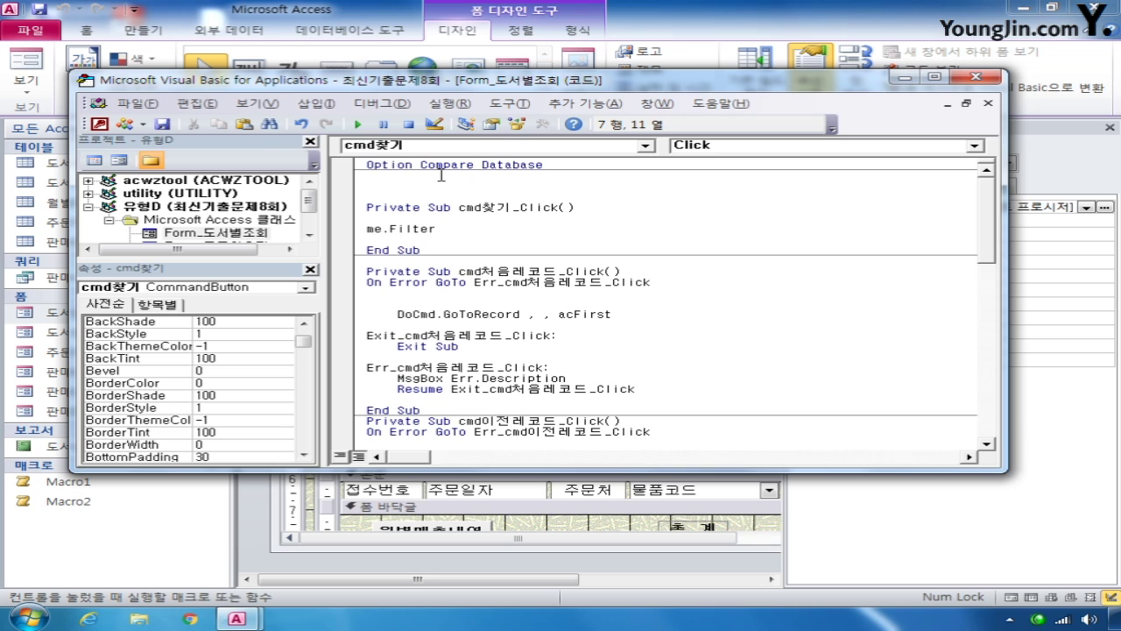
pyautogui.write('=')
pyautogui.write('물품코드 like ')
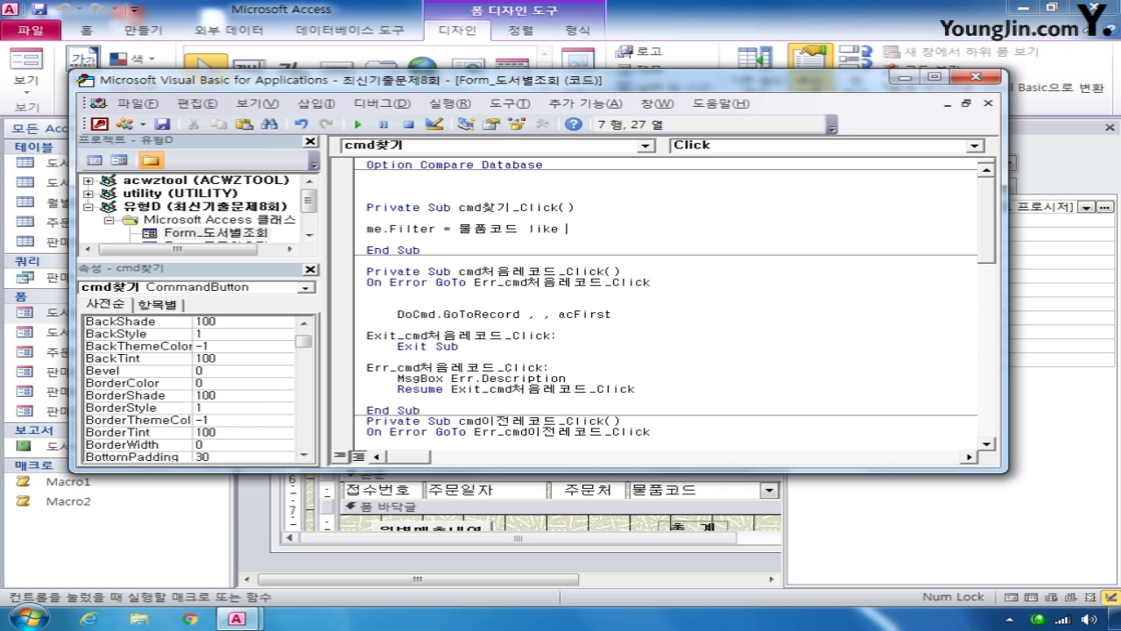
# Step: Complete the draft filter condition with txt조회 between two asterisks, enclosed in single quotes
pyautogui.write('"')
pyautogui.press('BackSpace')
pyautogui.write('* txt조회 *')
pyautogui.click(566, 229)
pyautogui.write("'")
pyautogui.click(680, 233)
pyautogui.write("'")
pyautogui.moveTo(598, 228); pyautogui.dragTo(649, 231)
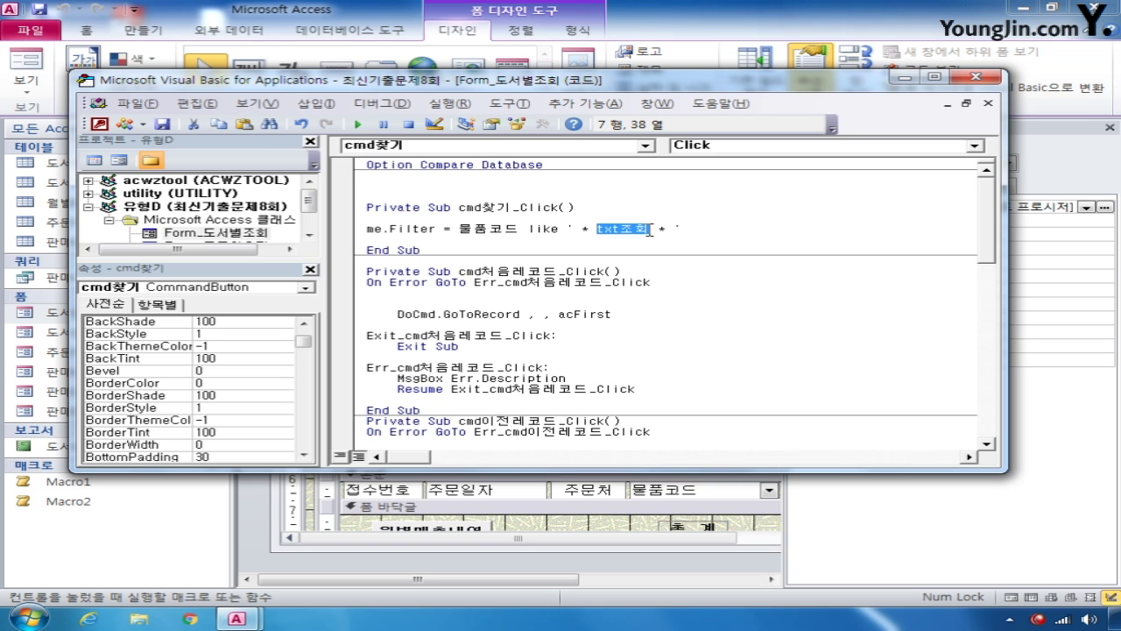
# Step: Enclose 물품코드 like in double quotes in the filter statement and follow it with the & operator
pyautogui.click(456, 228)
pyautogui.write('"')
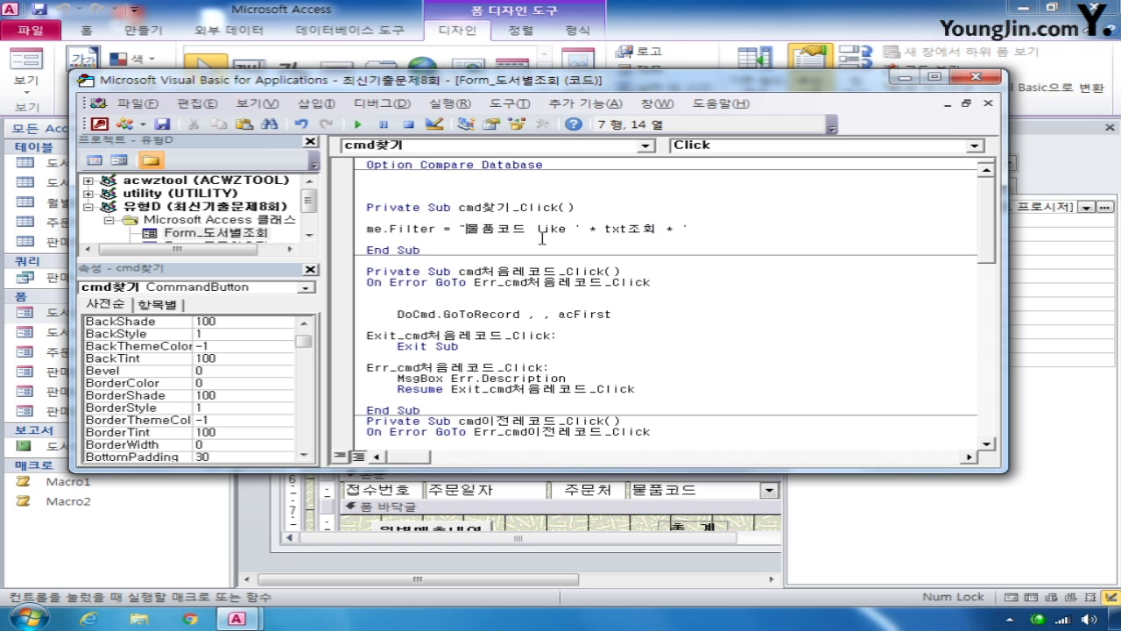
pyautogui.click(563, 229)
pyautogui.click(570, 229)
pyautogui.write('" ')
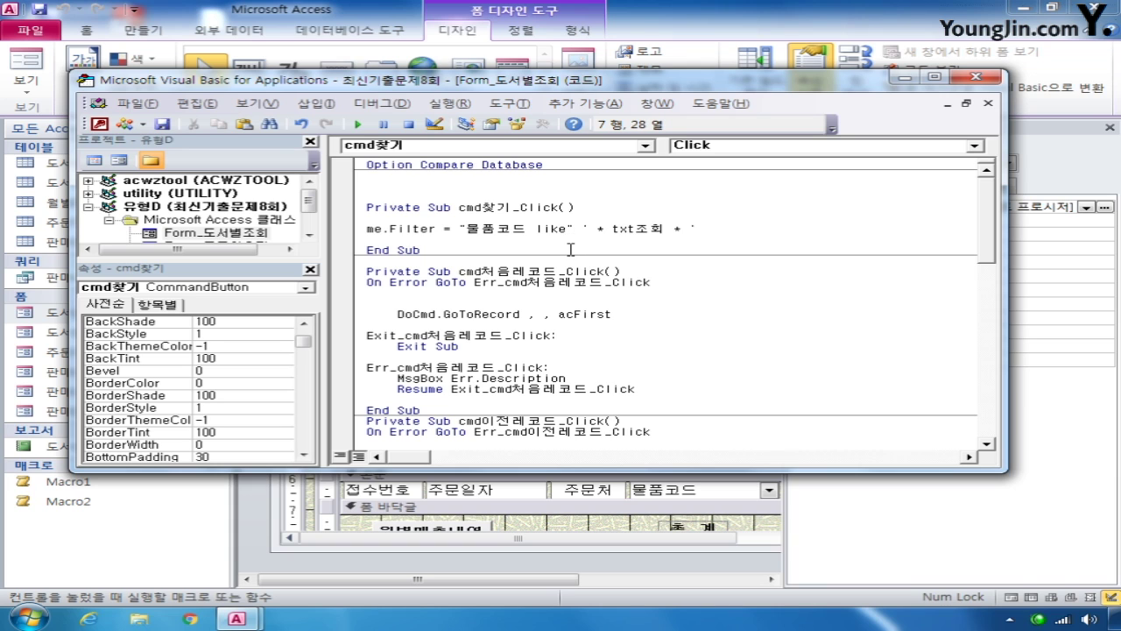
pyautogui.write('&')
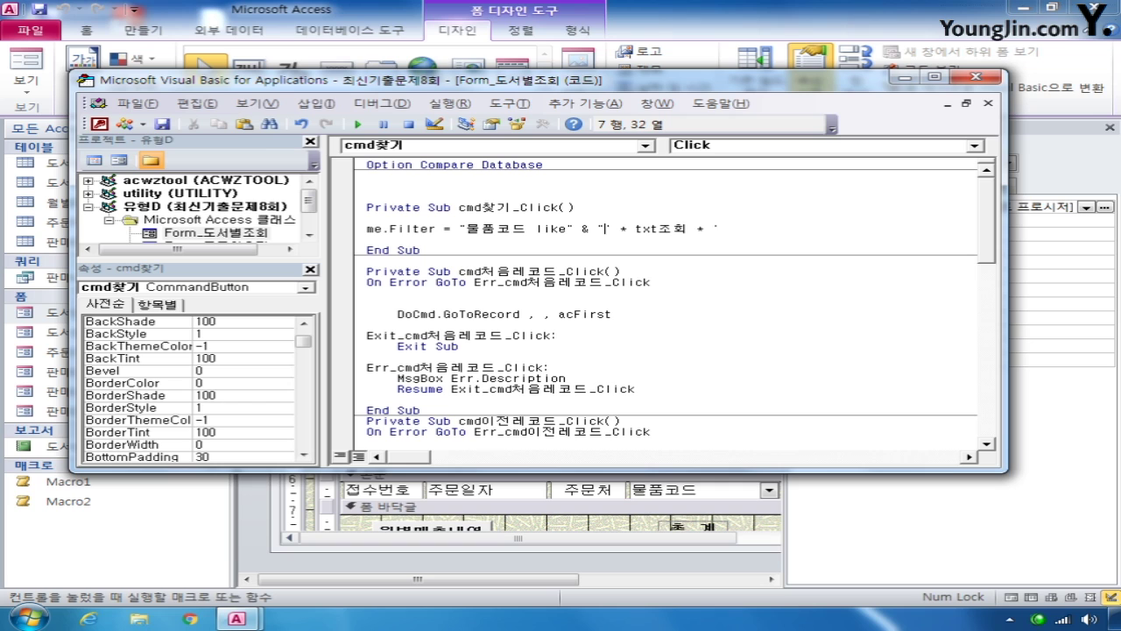
# Step: Rewrite the opening single quote and asterisk as the string "'*" and join it to txt조회 with &
pyautogui.write('"\'')
pyautogui.write('"')
pyautogui.press('BackSpace')
pyautogui.press('BackSpace')
pyautogui.press('Delete')
pyautogui.press('Right')
pyautogui.write('" &')
# Step: Join txt조회 with & to the closing asterisk and single quote, written as the string "*'"
pyautogui.press('Right')
pyautogui.press('Right')
pyautogui.press('Right')
pyautogui.press('Right')
pyautogui.press('Right')
pyautogui.press('Right')
pyautogui.write('쇠 "')
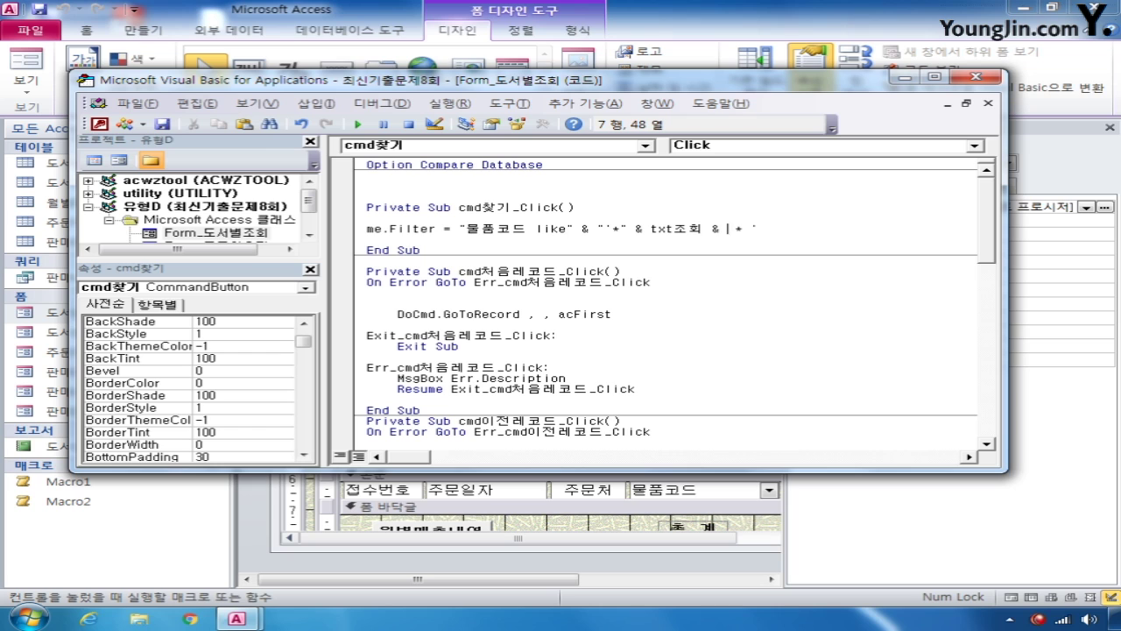
pyautogui.press('Right')
pyautogui.press('Right')
pyautogui.write('"')
# Step: Add the line me.FilterOn = true below the filter statement and close the code editor
pyautogui.click(788, 220)
pyautogui.click(782, 239)
pyautogui.write('me.f')
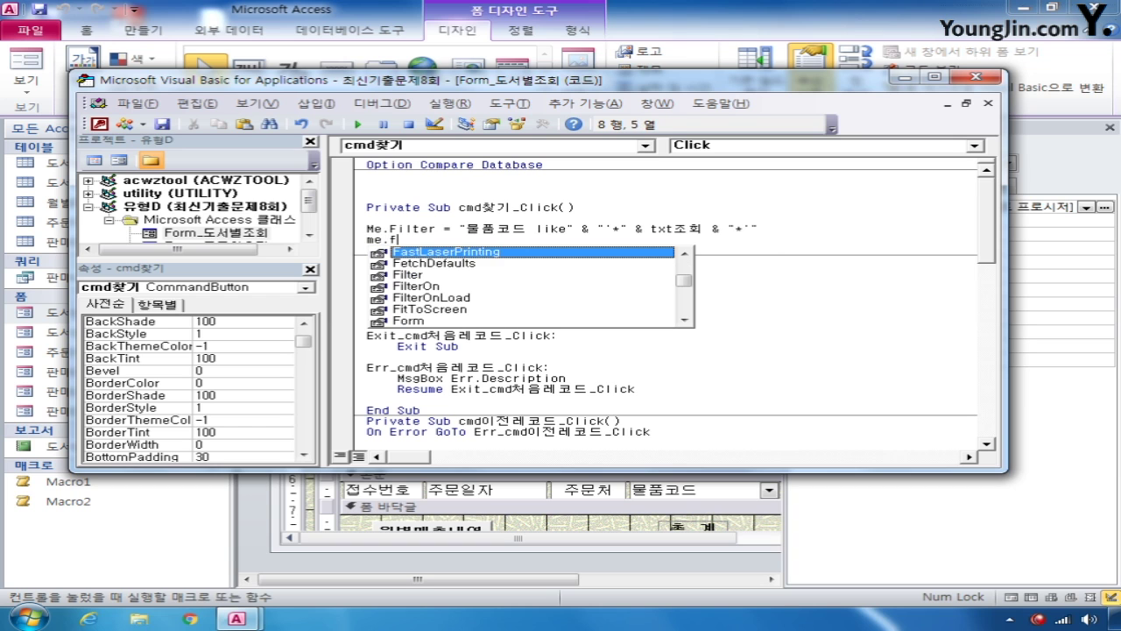
pyautogui.write('ilterOn =')
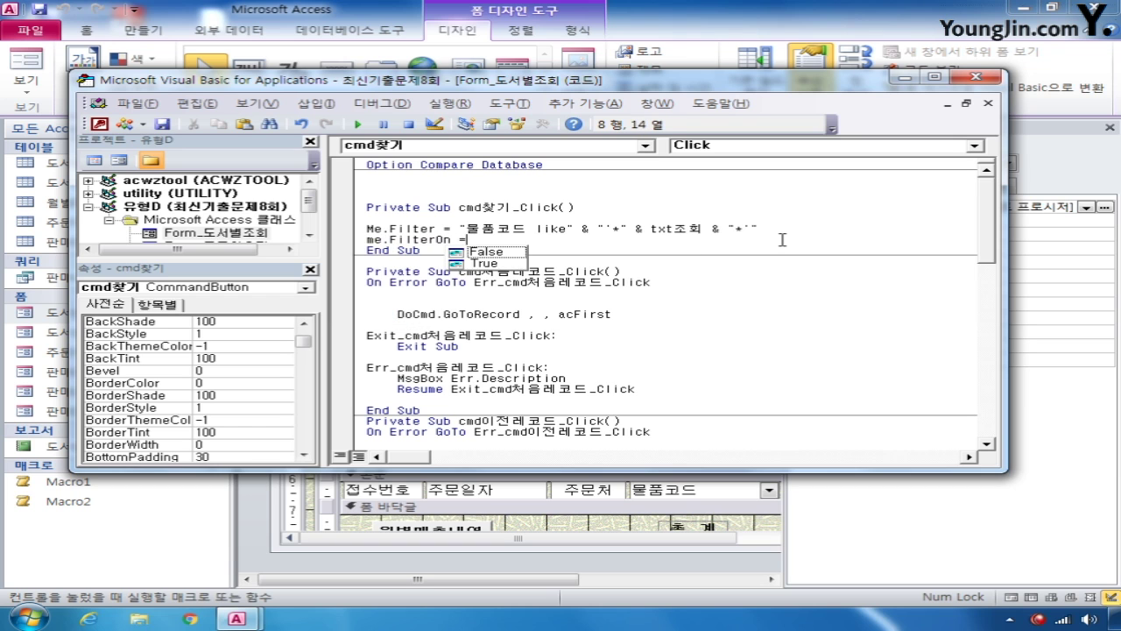
pyautogui.write(' true')
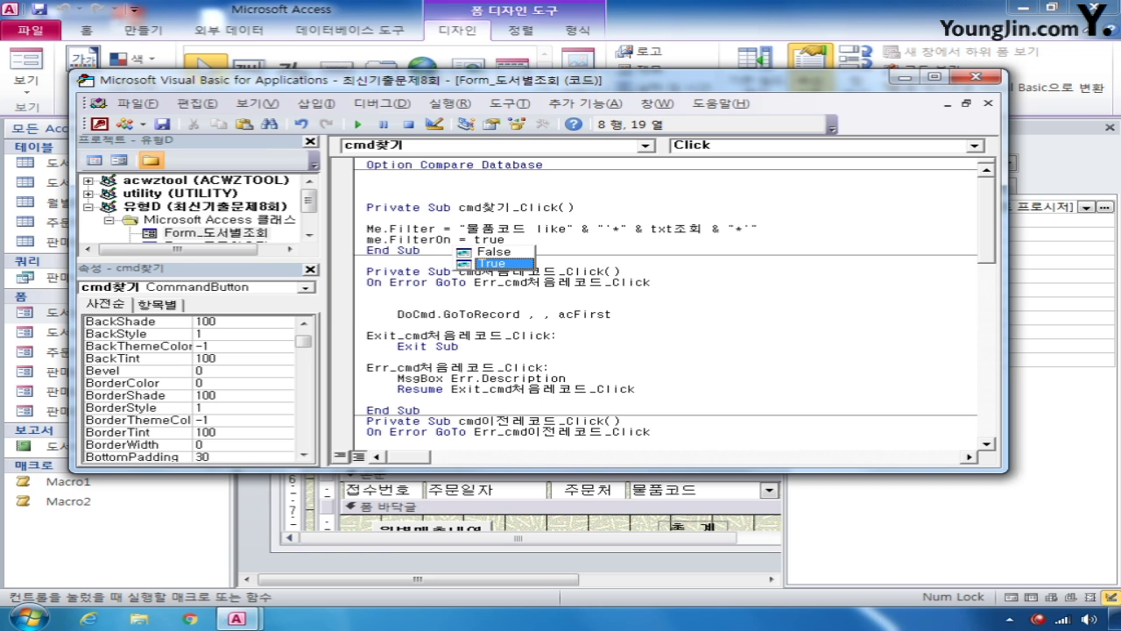
pyautogui.press('Return')
pyautogui.click(967, 78)
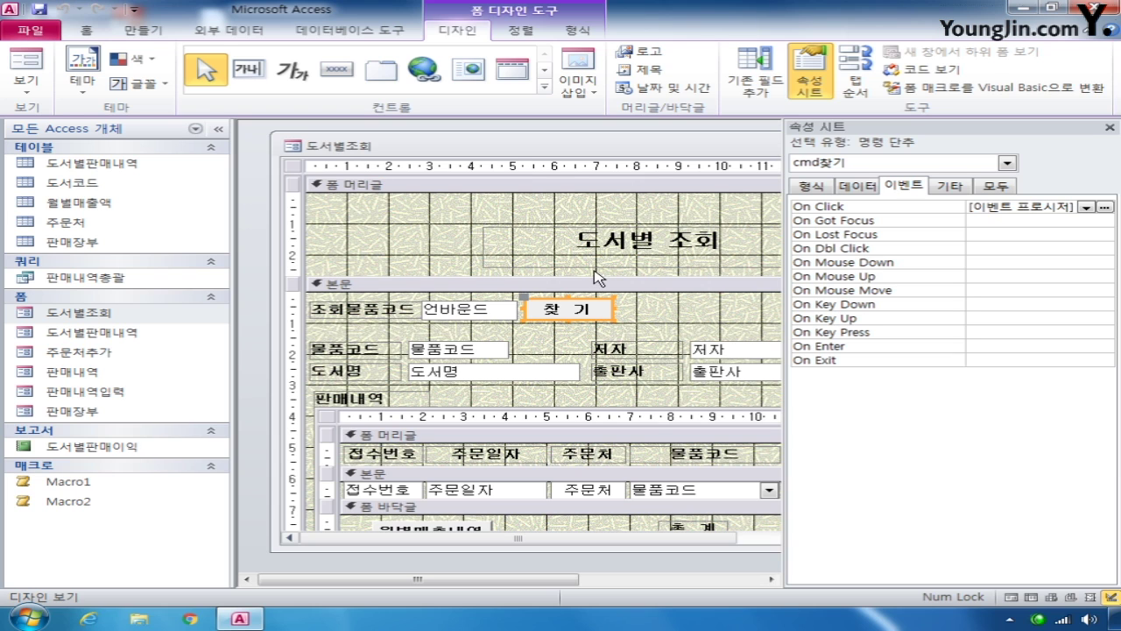
# Step: Assign an event procedure to the cmd자료보기 button's On Click event and open its code
pyautogui.click(1007, 163)
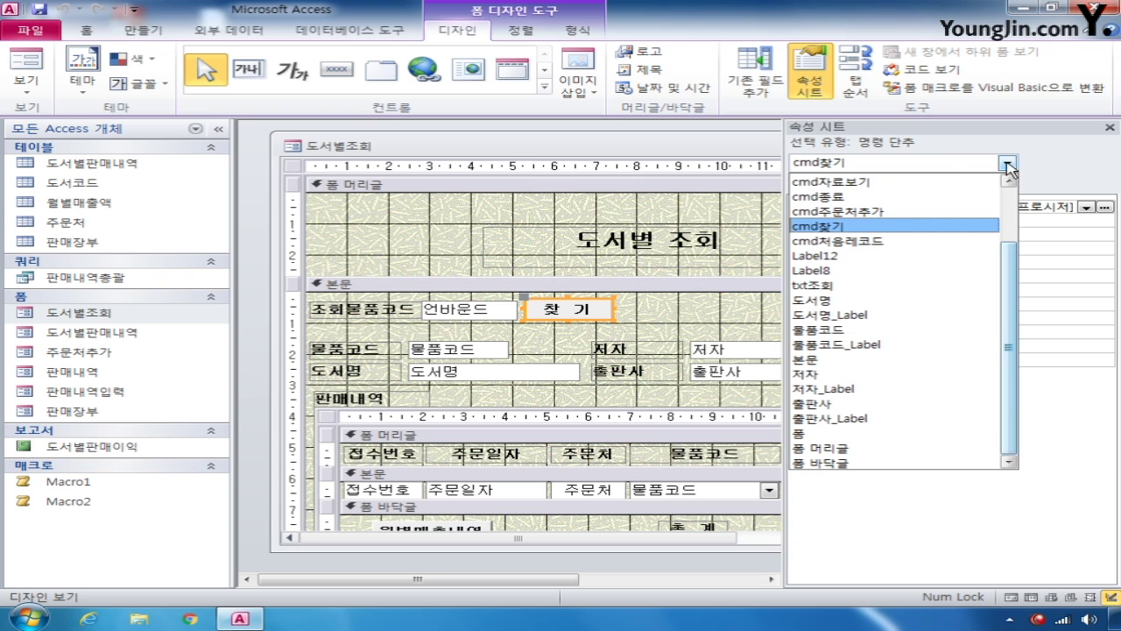
pyautogui.click(961, 184)
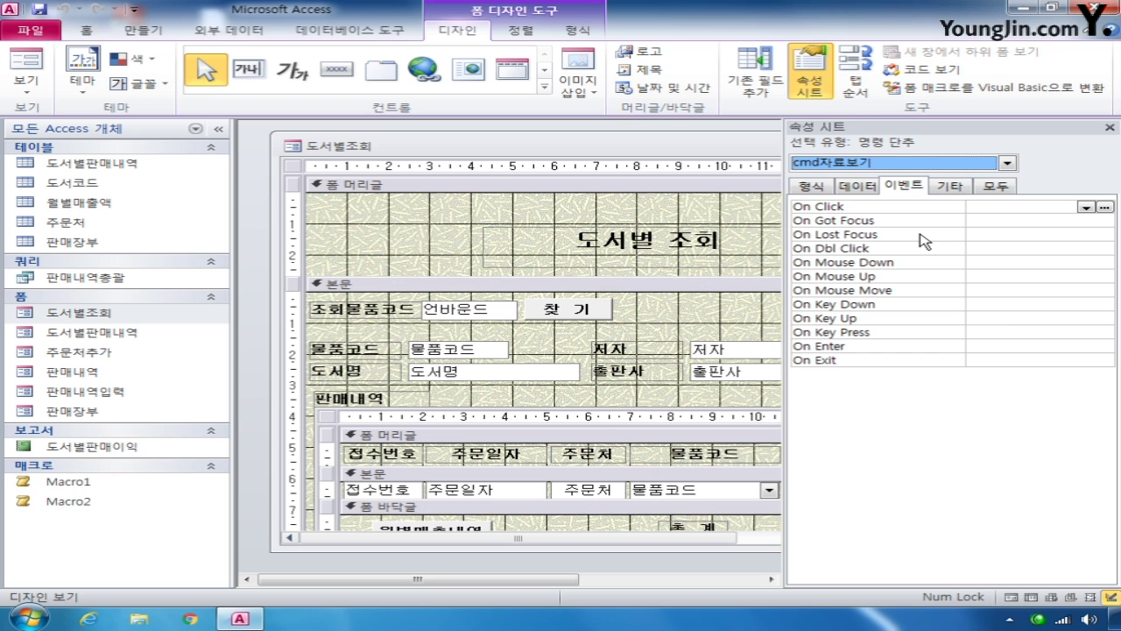
pyautogui.click(1087, 208)
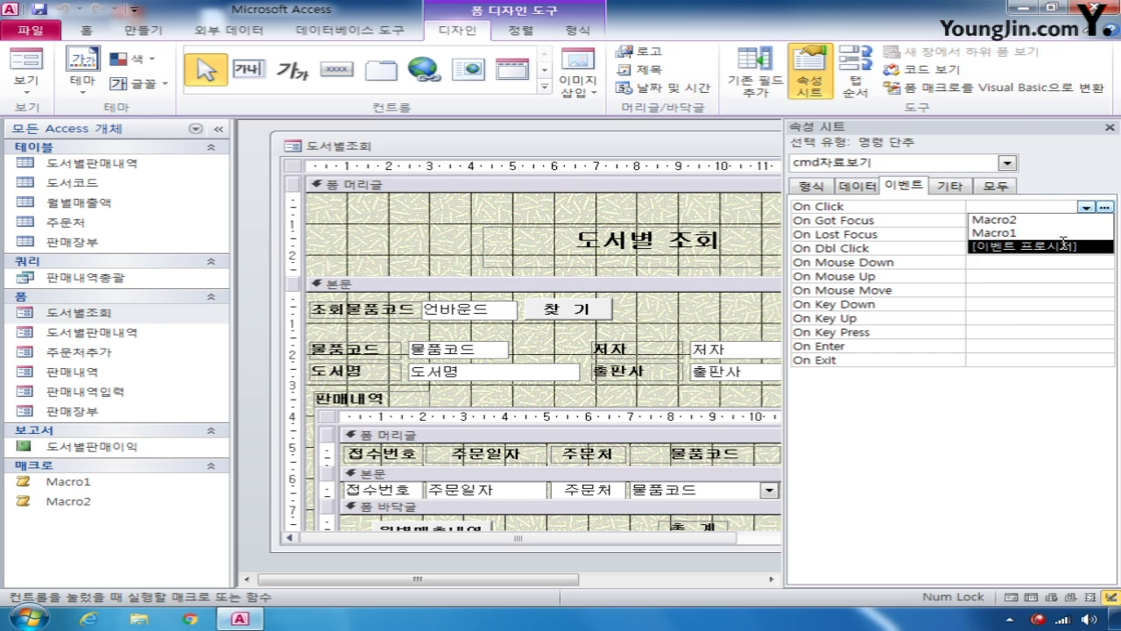
pyautogui.click(1063, 245)
pyautogui.click(1105, 207)
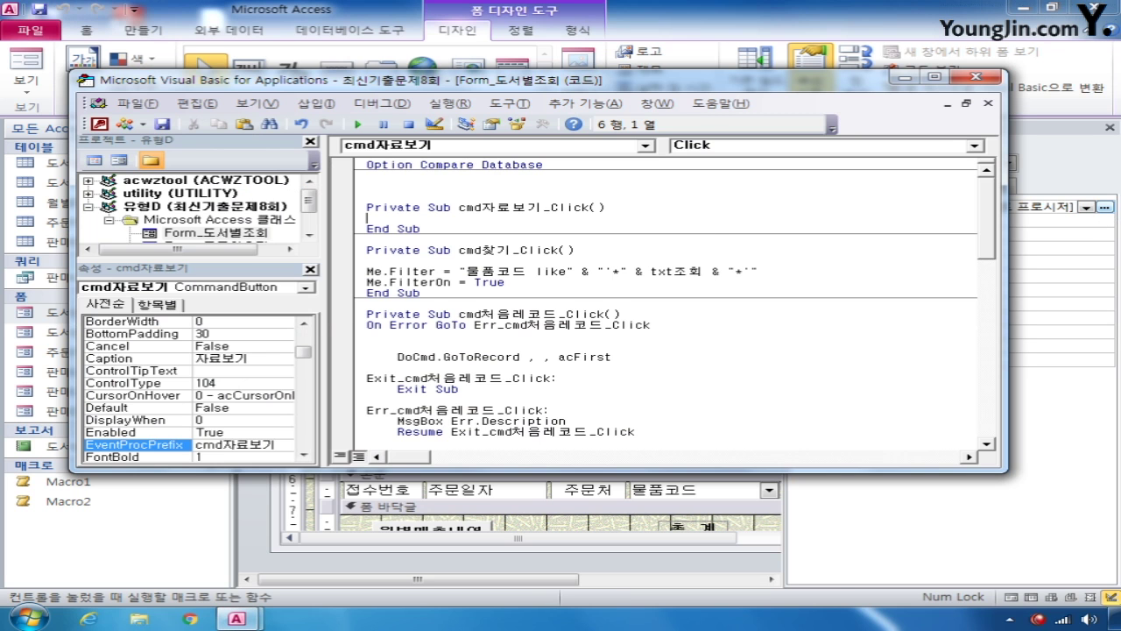
# Step: Begin the cmd자료보기_Click procedure with a docmd.OpenReport call for the "도서별판매이익" report
pyautogui.press('Return')
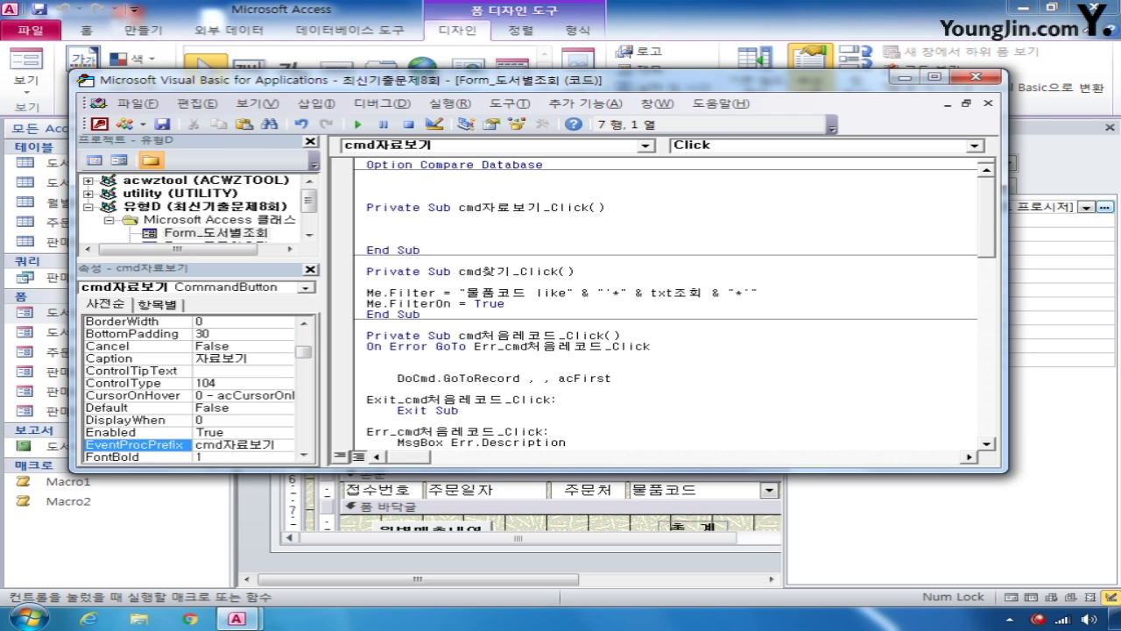
pyautogui.write('docmd.')
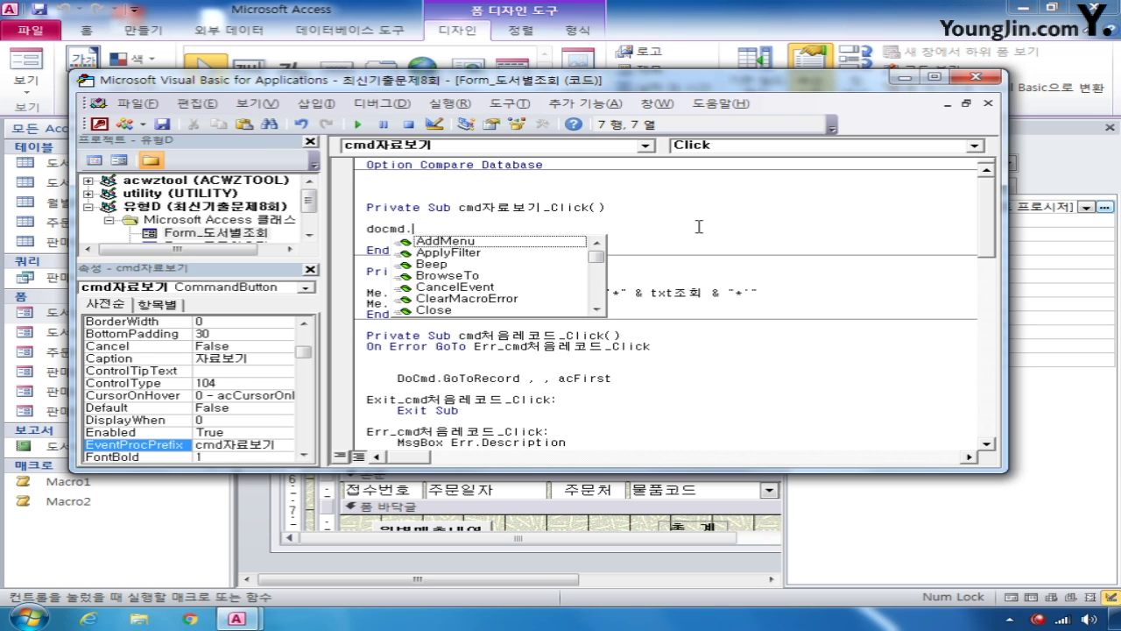
pyautogui.write('openre')
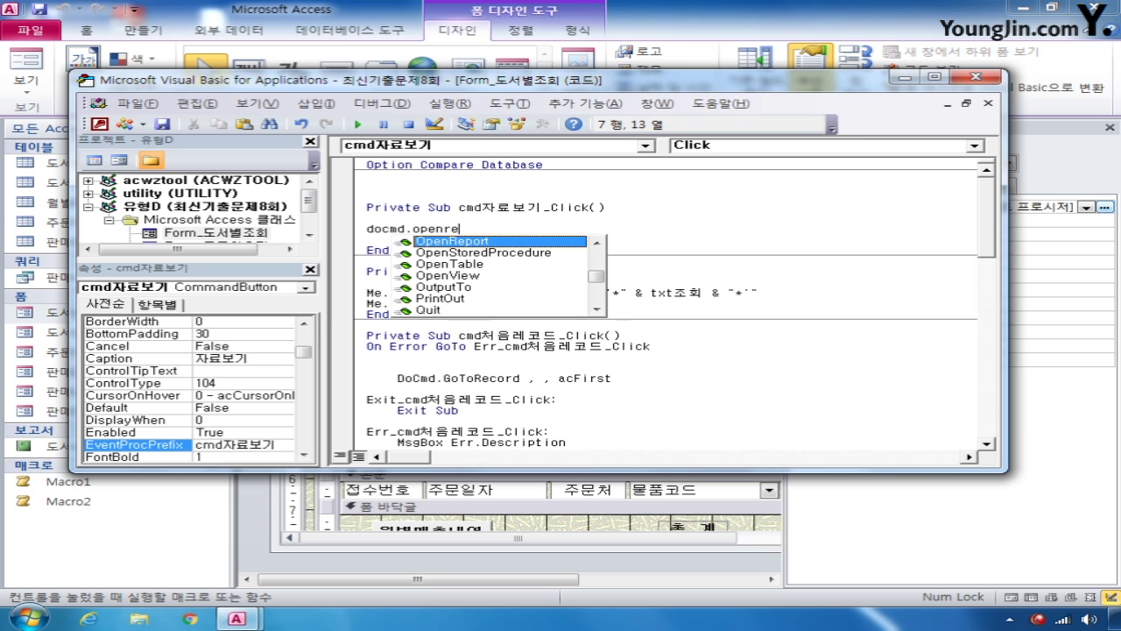
pyautogui.press('Tab')
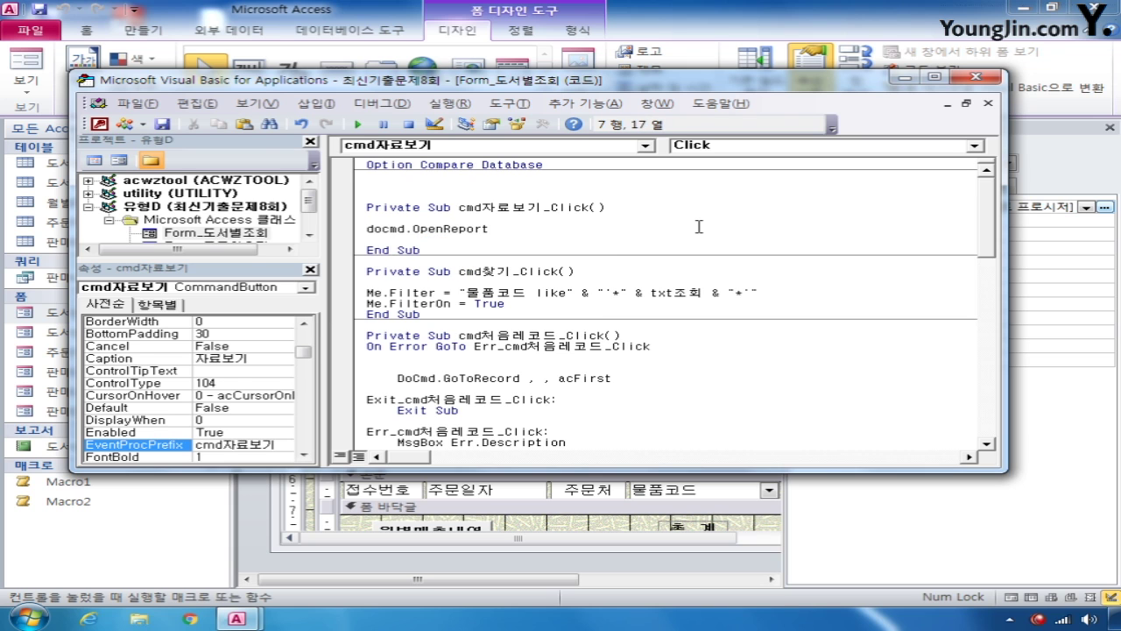
pyautogui.write('"')
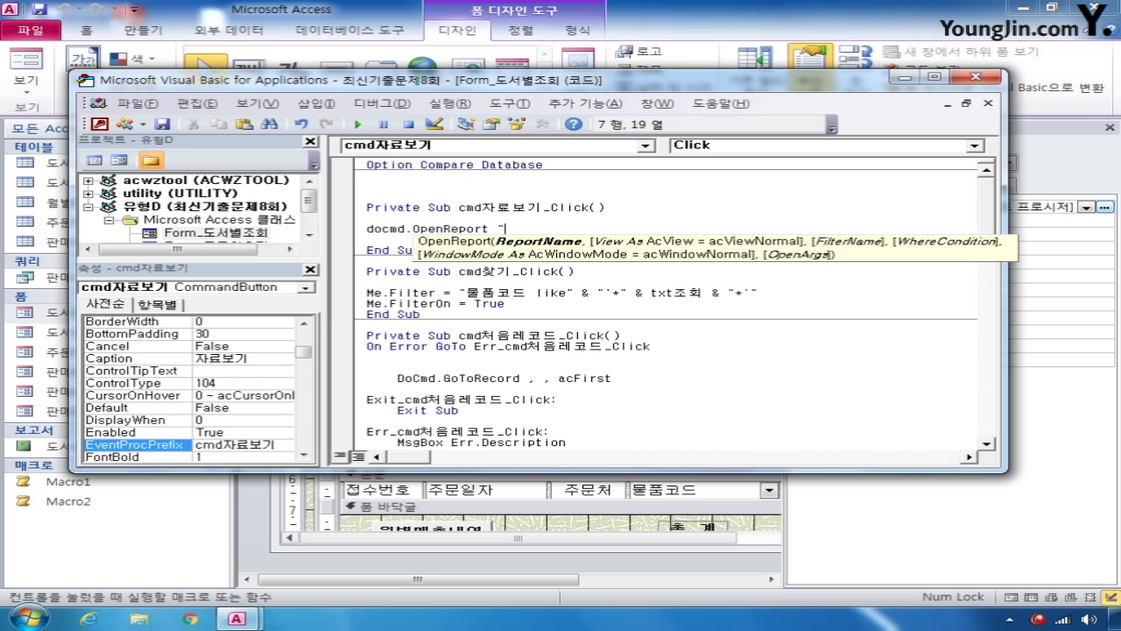
pyautogui.write('도서별판매이')
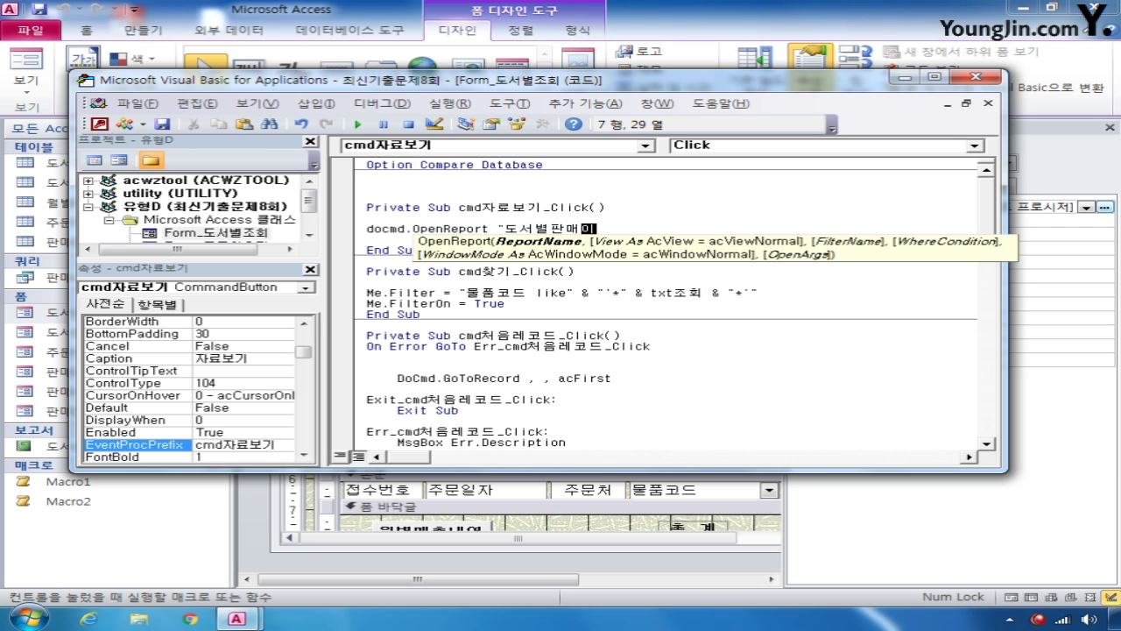
pyautogui.write('익",')
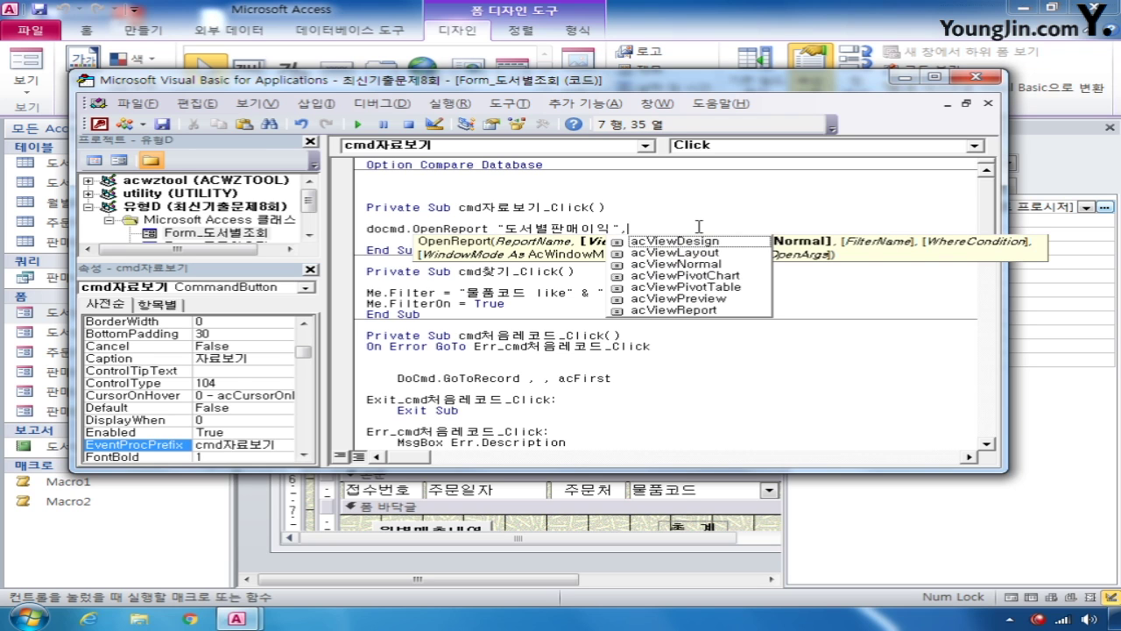
# Step: Complete the OpenReport call with acViewPreview, an empty filter name and the where condition "month([주문일자])=8"
pyautogui.press('Down')
pyautogui.press('Down')
pyautogui.press('Down')
pyautogui.press('Down')
pyautogui.press('Down')
pyautogui.press('Tab')
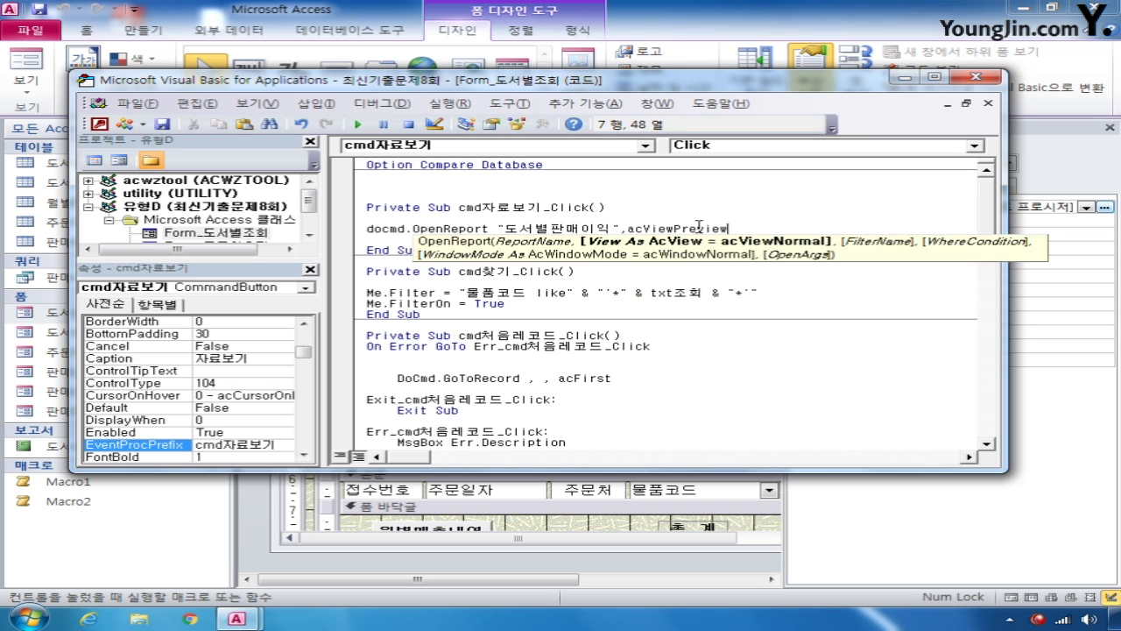
pyautogui.write(',,')
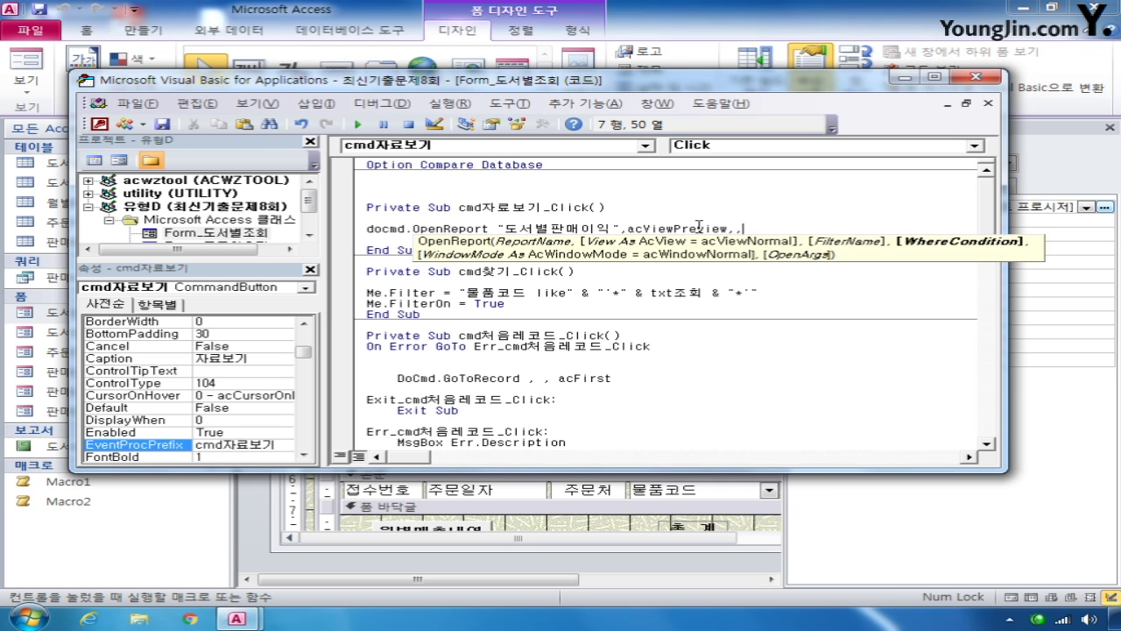
pyautogui.write('"month([주문월')
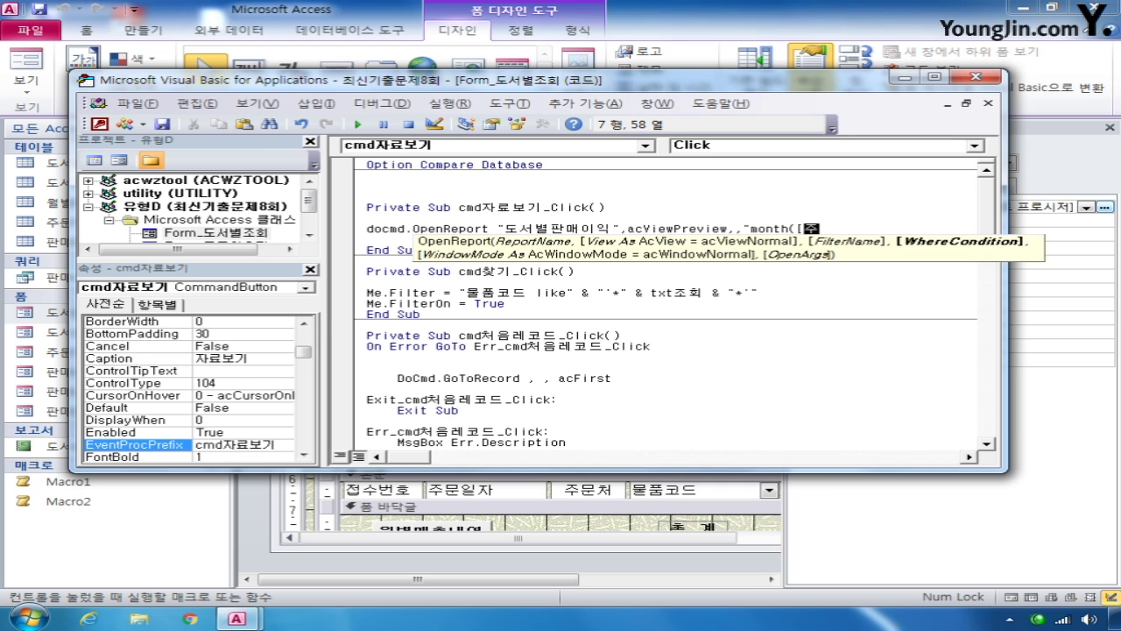
pyautogui.write('자])=8"')
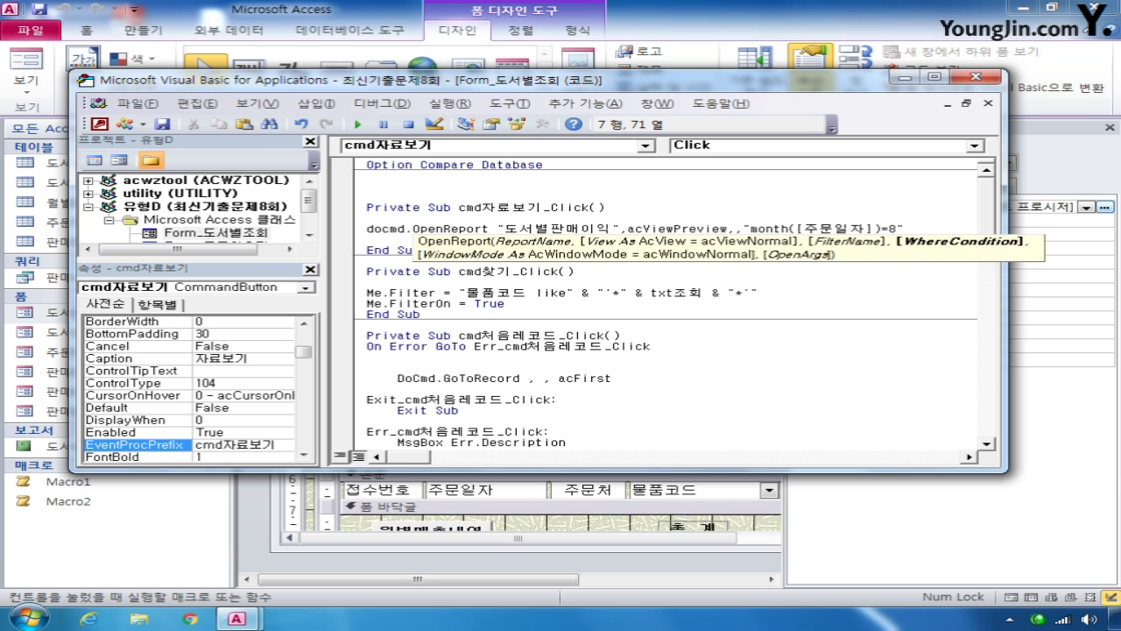
pyautogui.press('Down')
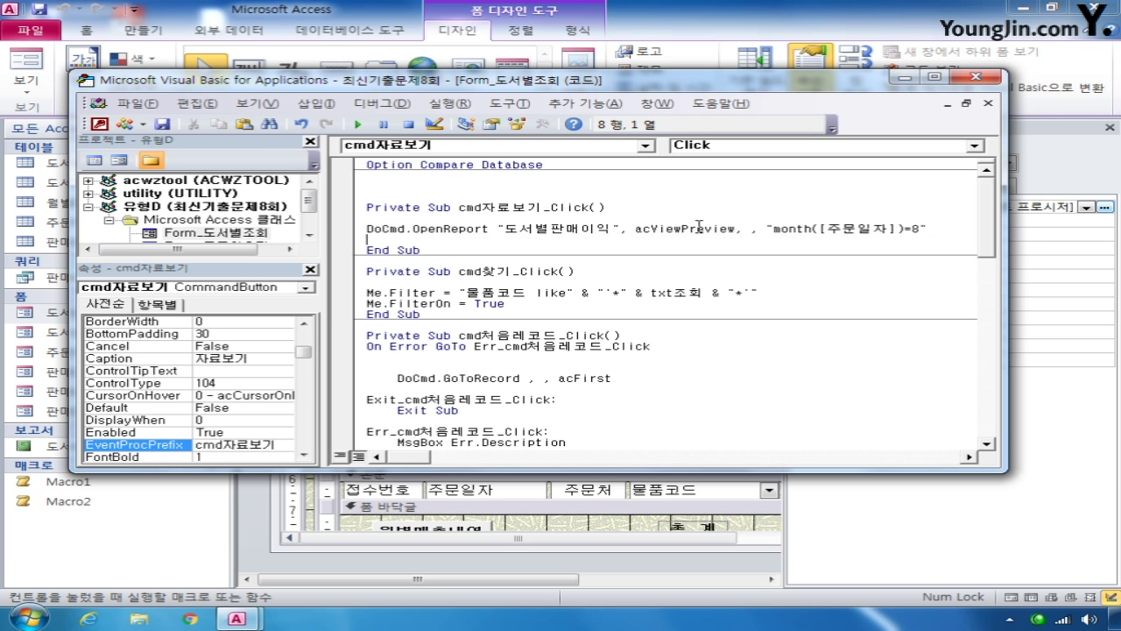
# Step: Close the code editor and the 도서별조회 form, keeping the changes
pyautogui.click(1043, 99)
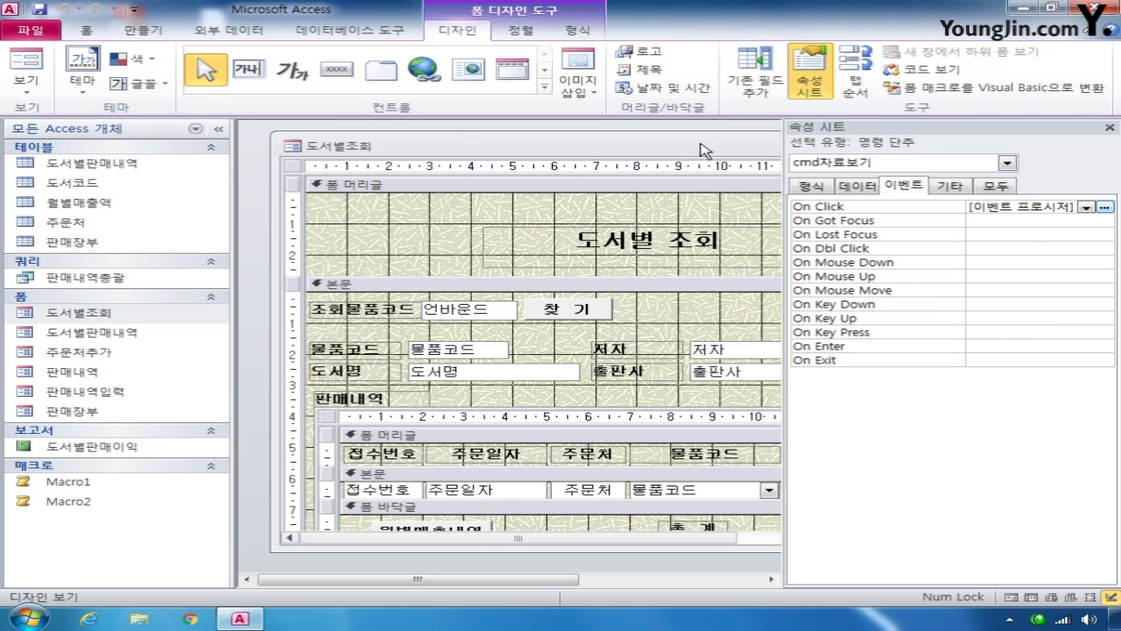
pyautogui.click(692, 155)
pyautogui.click(436, 354)
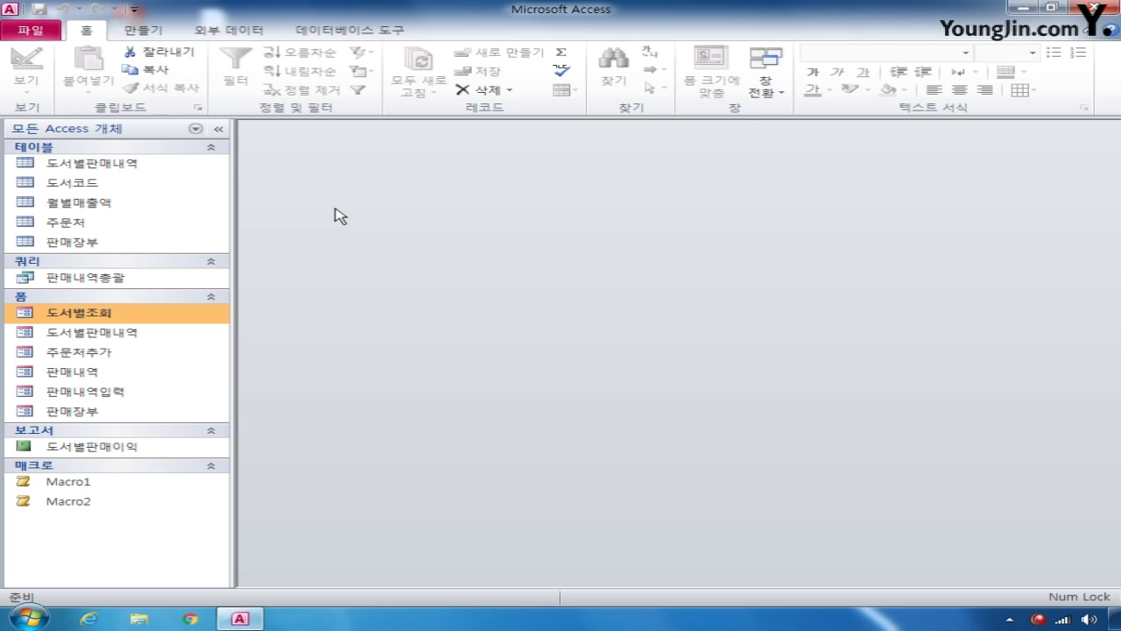
# Step: Create a new query in design view with the 도서별판매내역 and 도서코드 tables, and close the property sheet
pyautogui.click(142, 29)
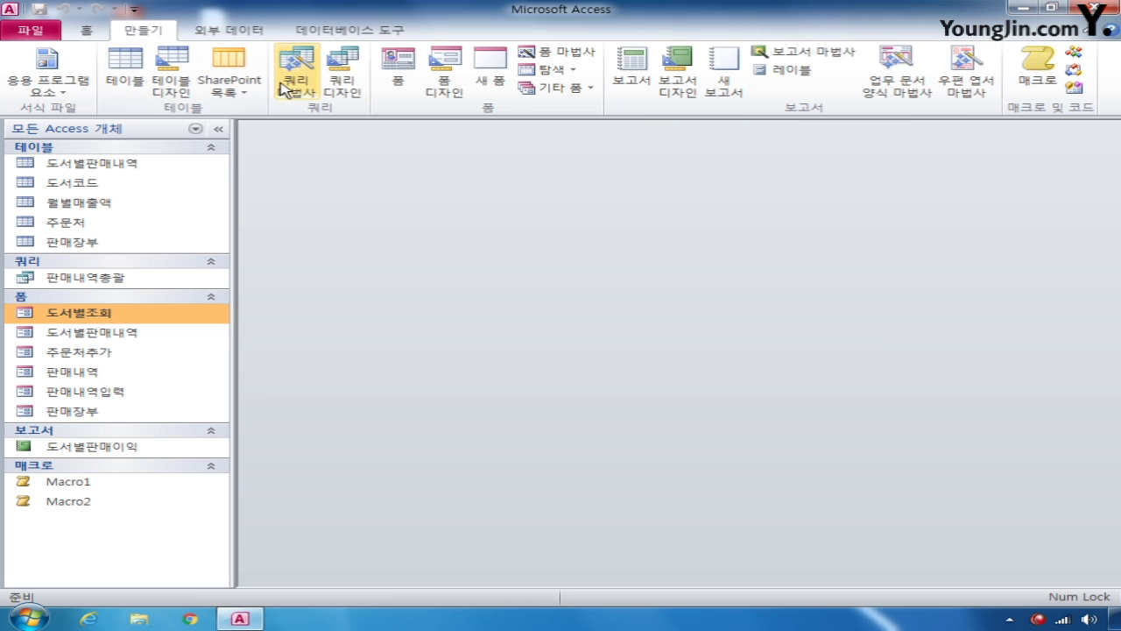
pyautogui.click(348, 88)
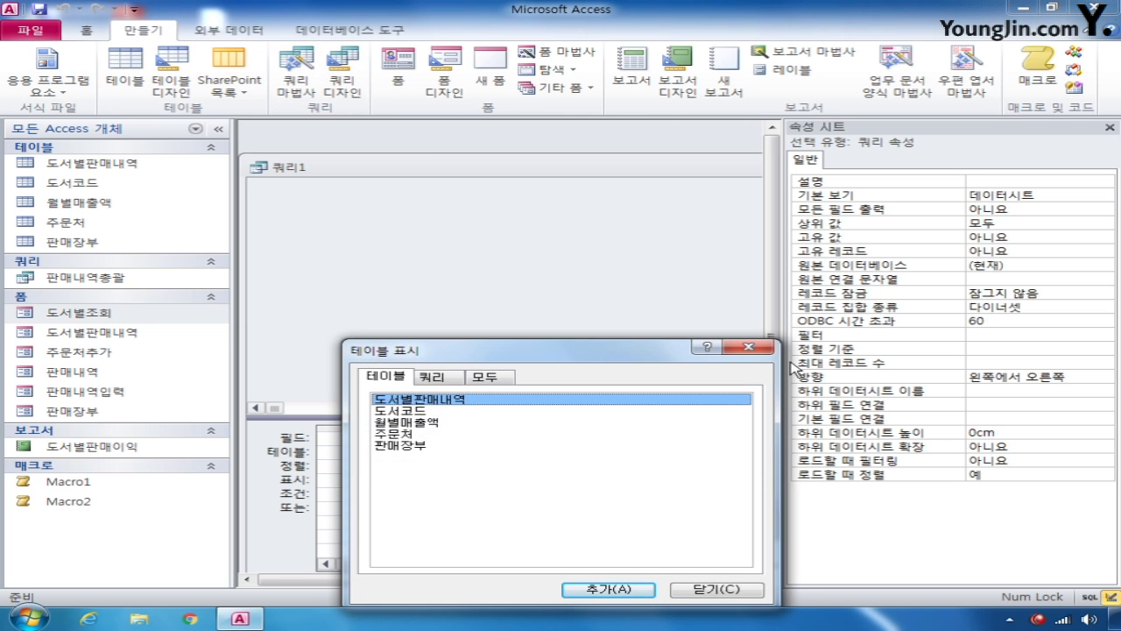
pyautogui.doubleClick(457, 405)
pyautogui.doubleClick(418, 411)
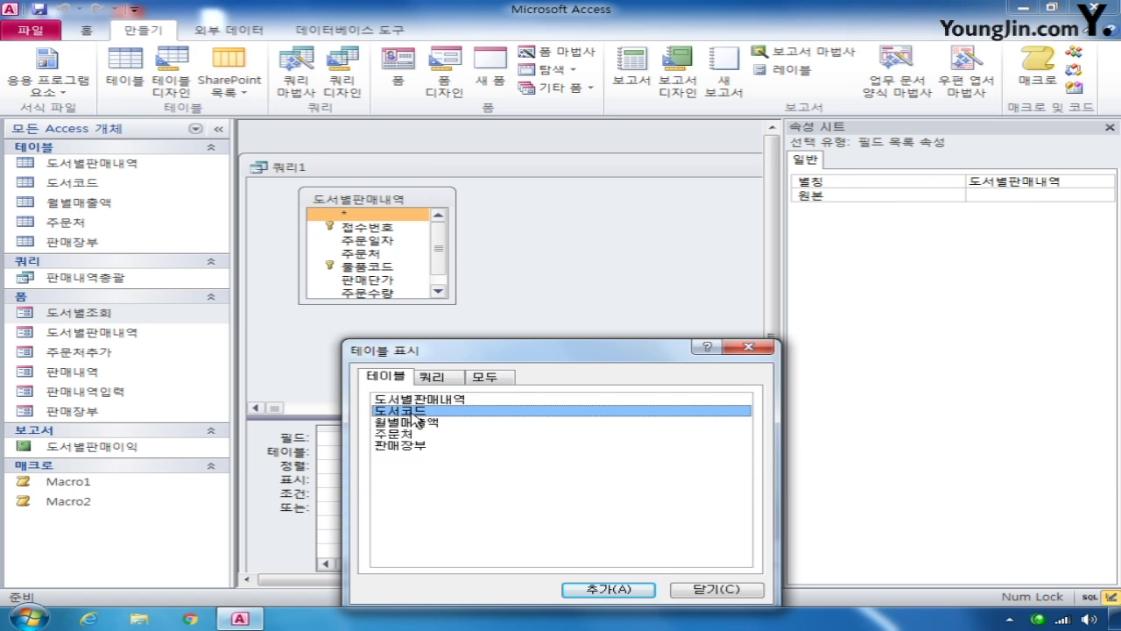
pyautogui.click(703, 589)
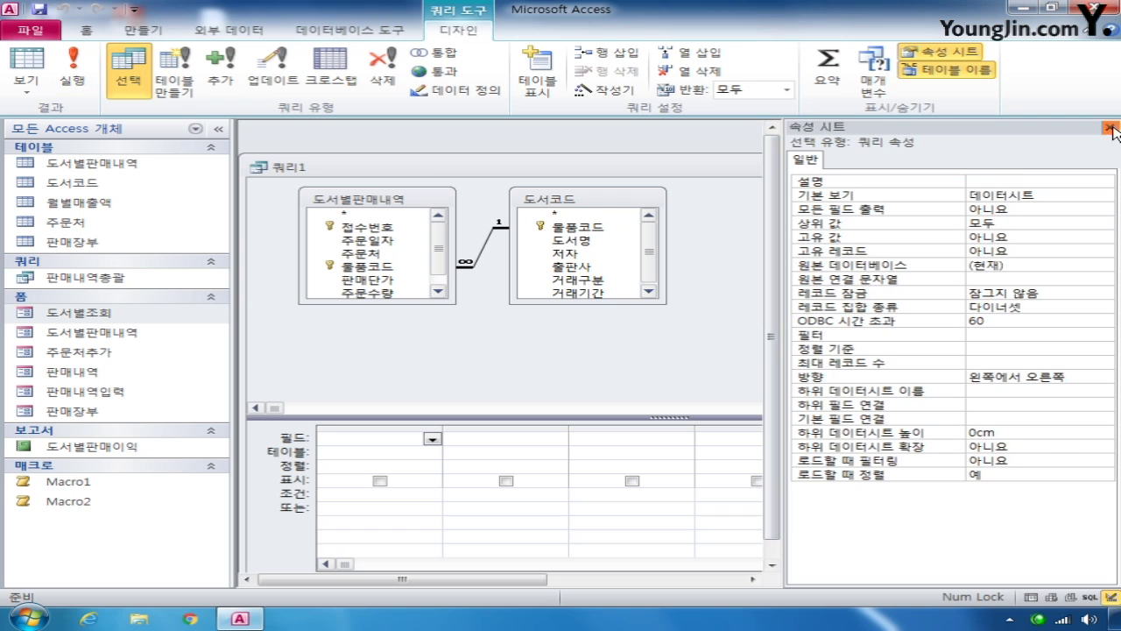
pyautogui.click(1109, 127)
# Step: Change the new query's type to a crosstab query (크로스탭 쿼리)
pyautogui.rightClick(756, 217)
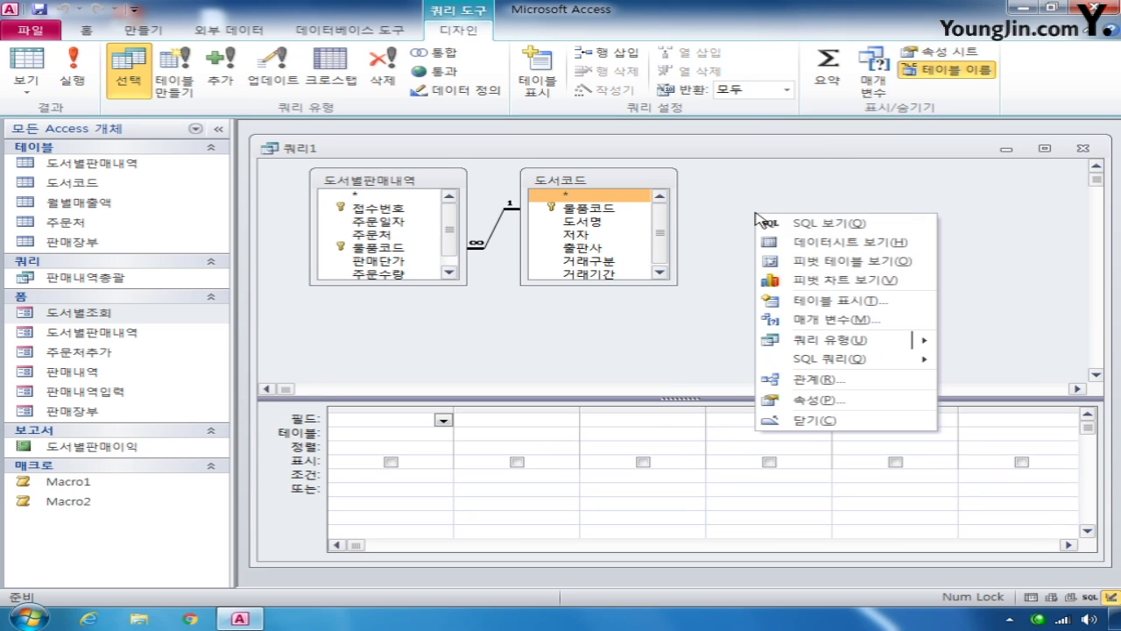
pyautogui.moveTo(843, 345)
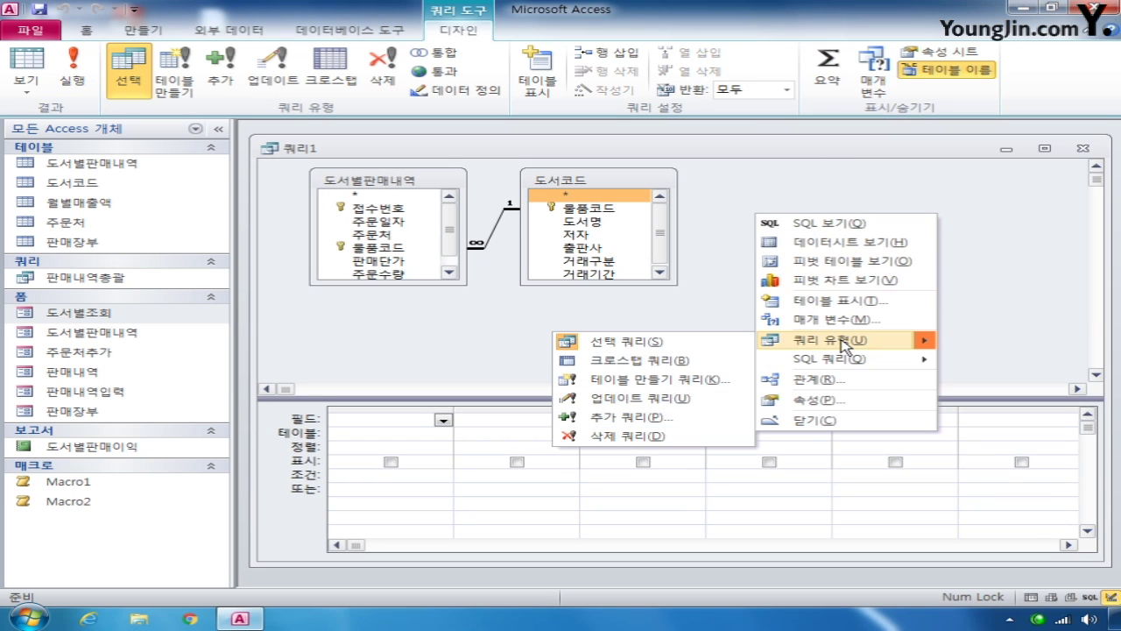
pyautogui.click(666, 363)
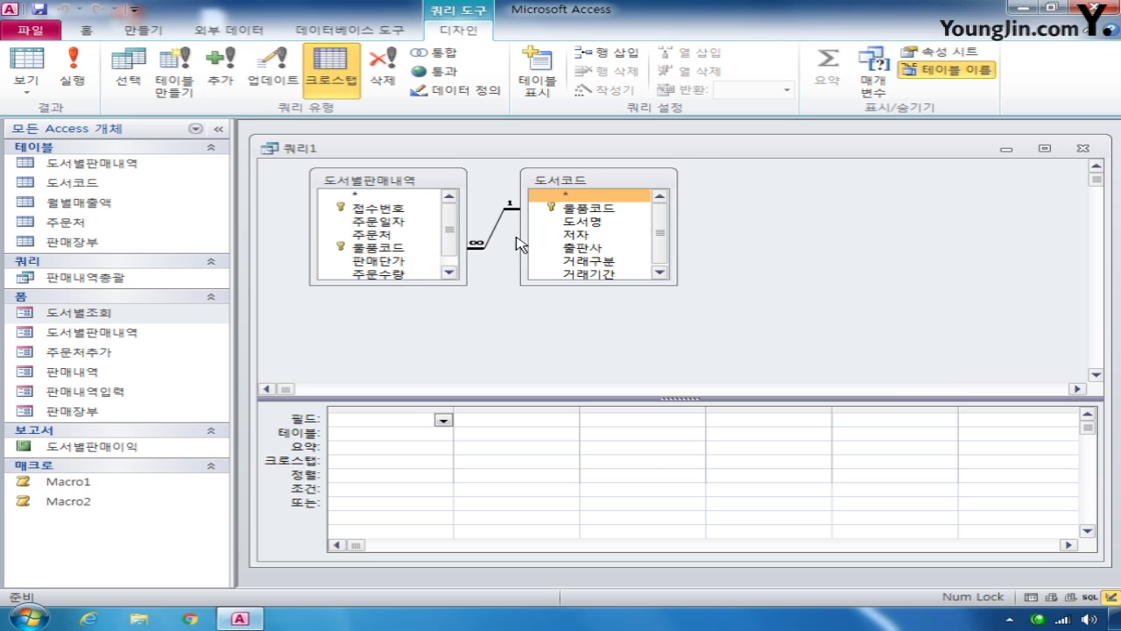
# Step: Add the 출판사 field from 도서코드 as the row heading (행 머리글) and fit its column width
pyautogui.doubleClick(588, 248)
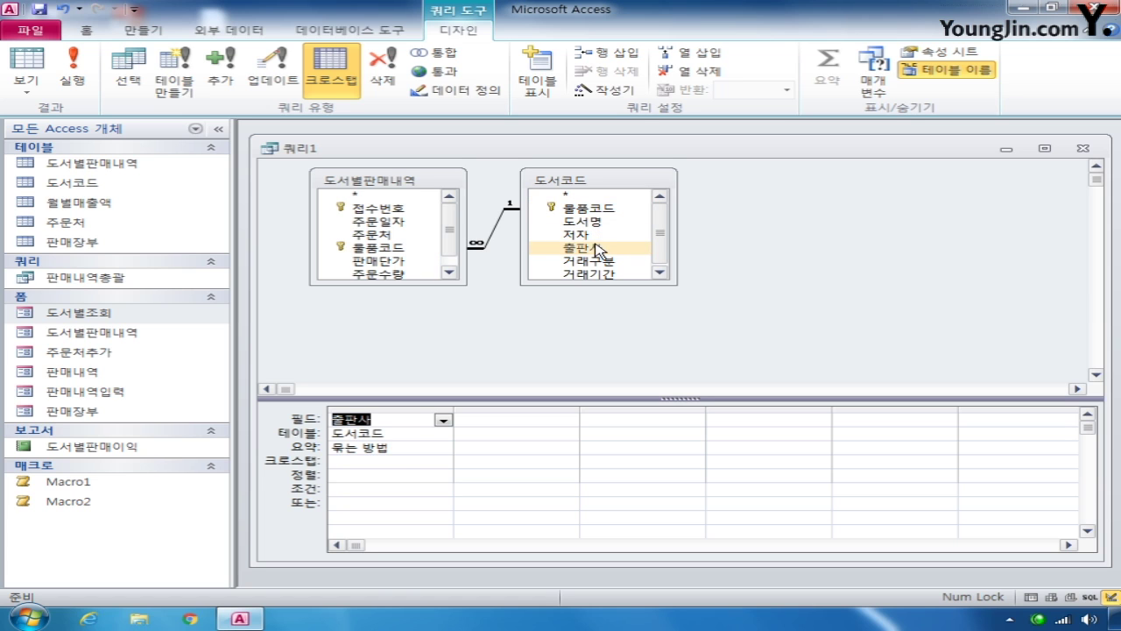
pyautogui.click(403, 460)
pyautogui.click(442, 461)
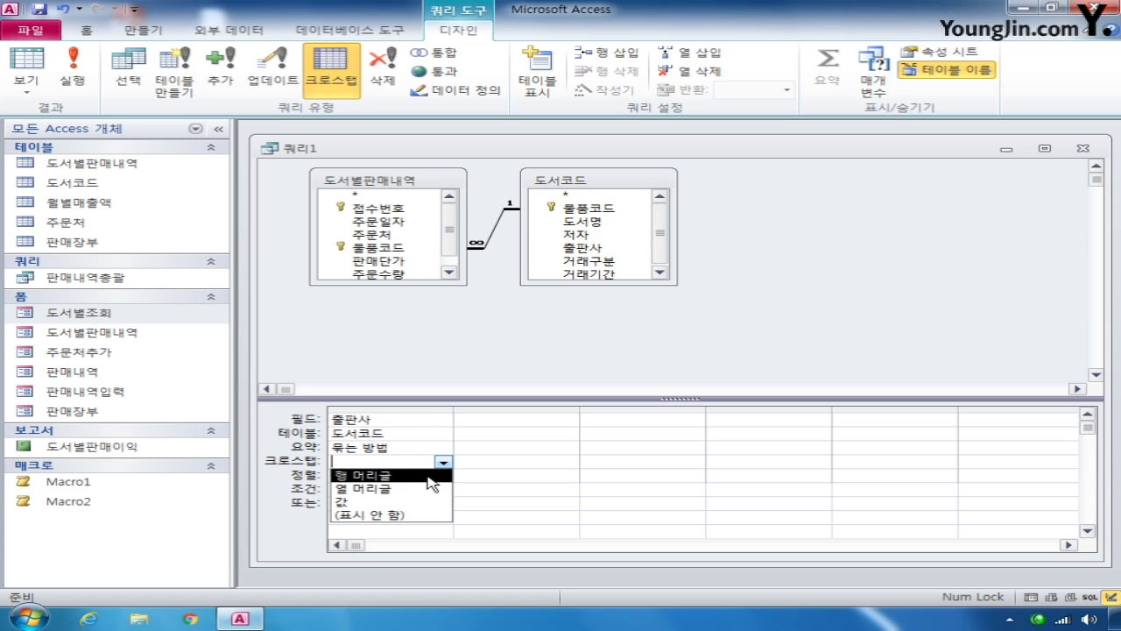
pyautogui.click(429, 474)
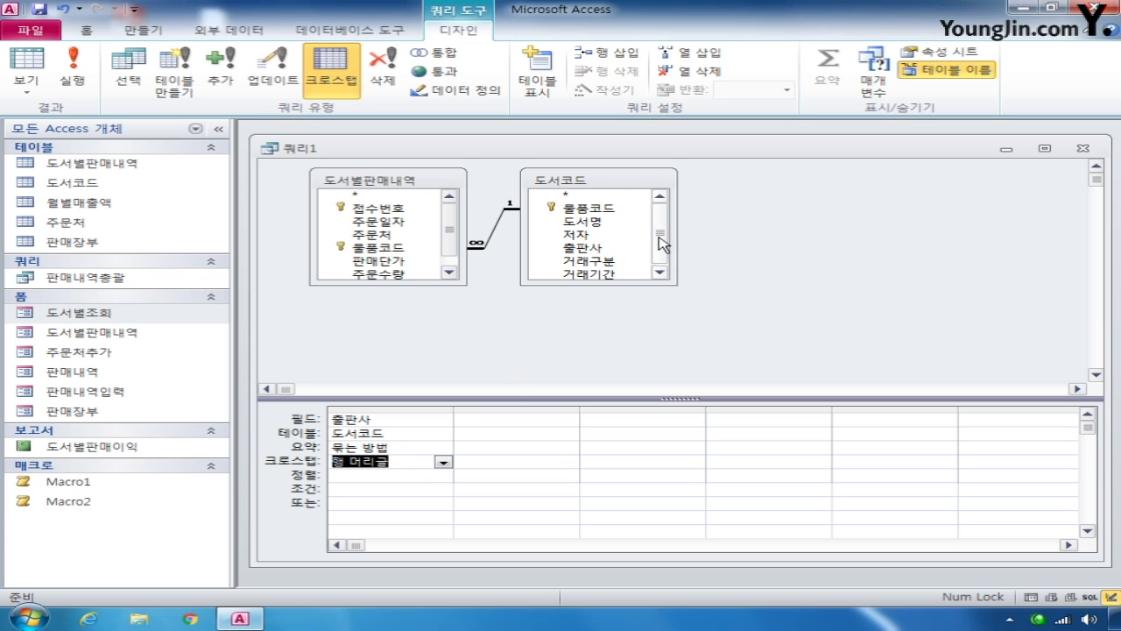
pyautogui.moveTo(662, 231); pyautogui.dragTo(663, 253)
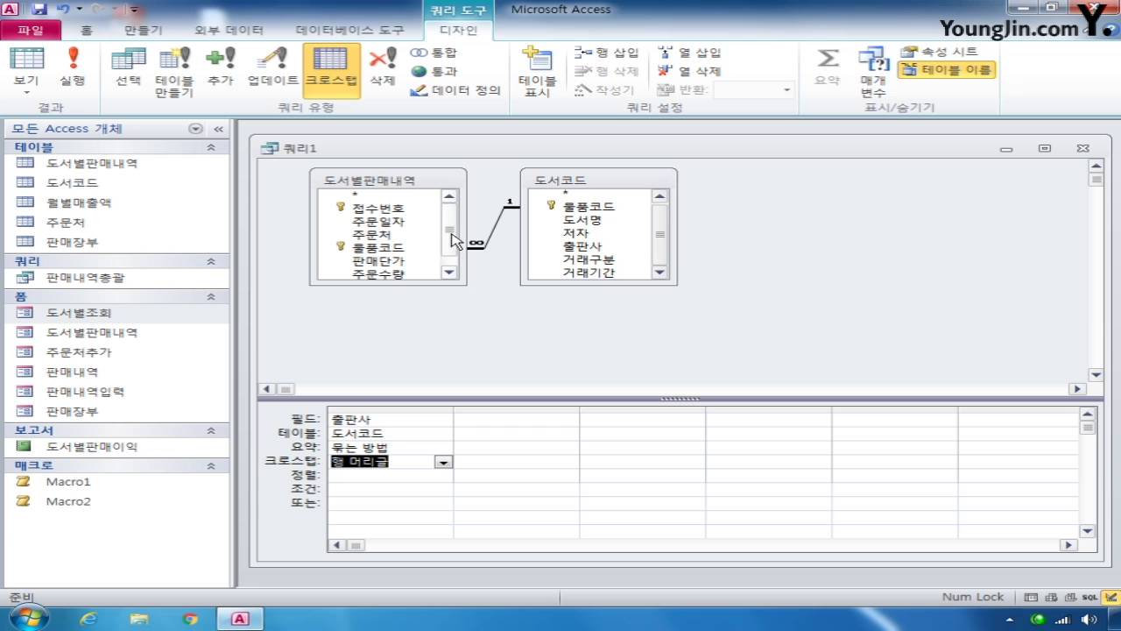
pyautogui.moveTo(451, 239); pyautogui.dragTo(455, 259)
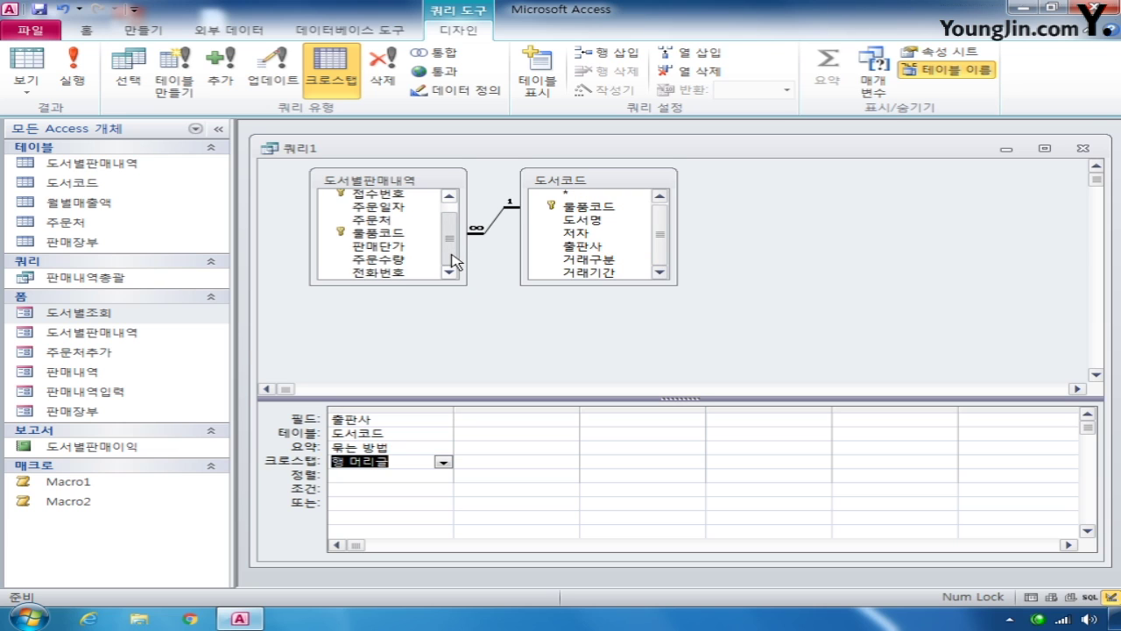
pyautogui.moveTo(454, 260); pyautogui.dragTo(450, 231)
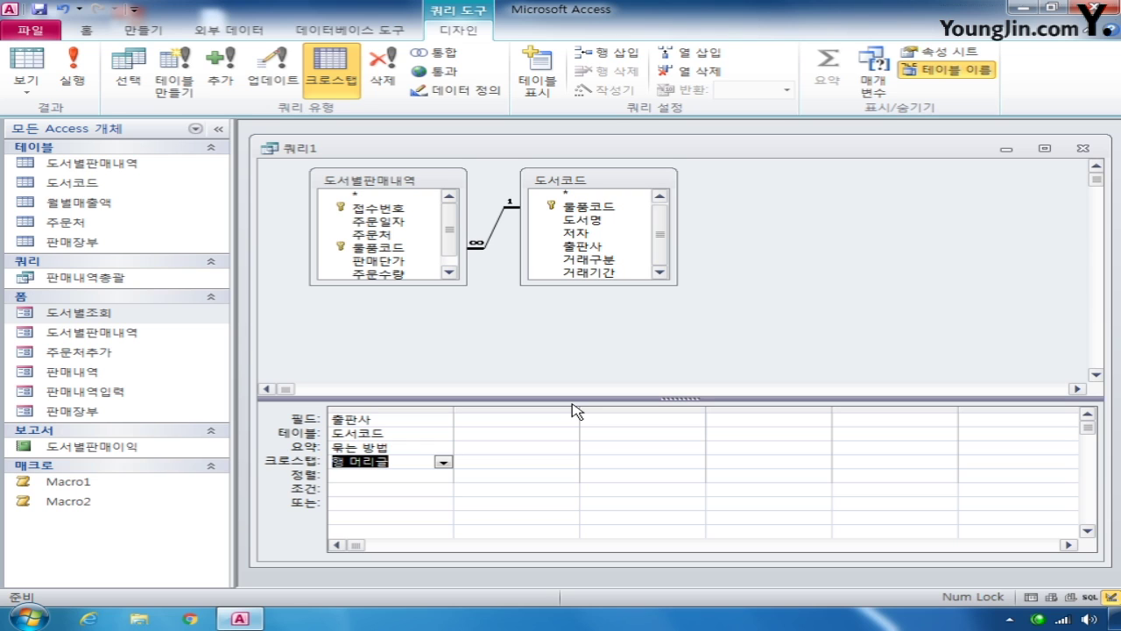
pyautogui.doubleClick(453, 406)
# Step: Enter the expression month([주문일자]) & "월" as the field of the second query column
pyautogui.click(420, 419)
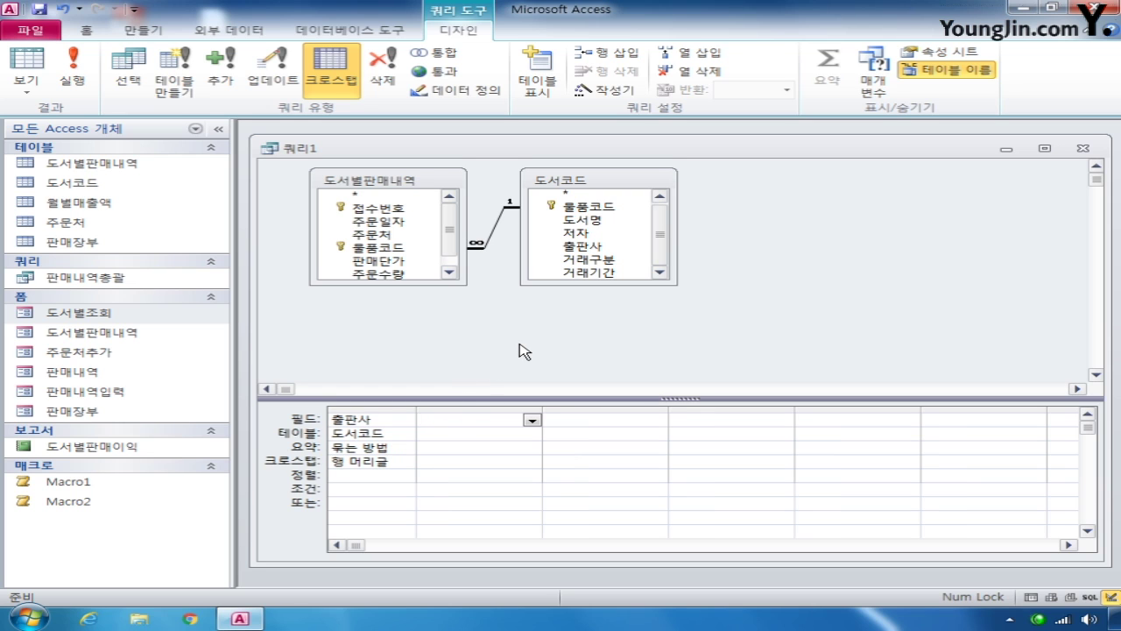
pyautogui.write('month([주문일자')
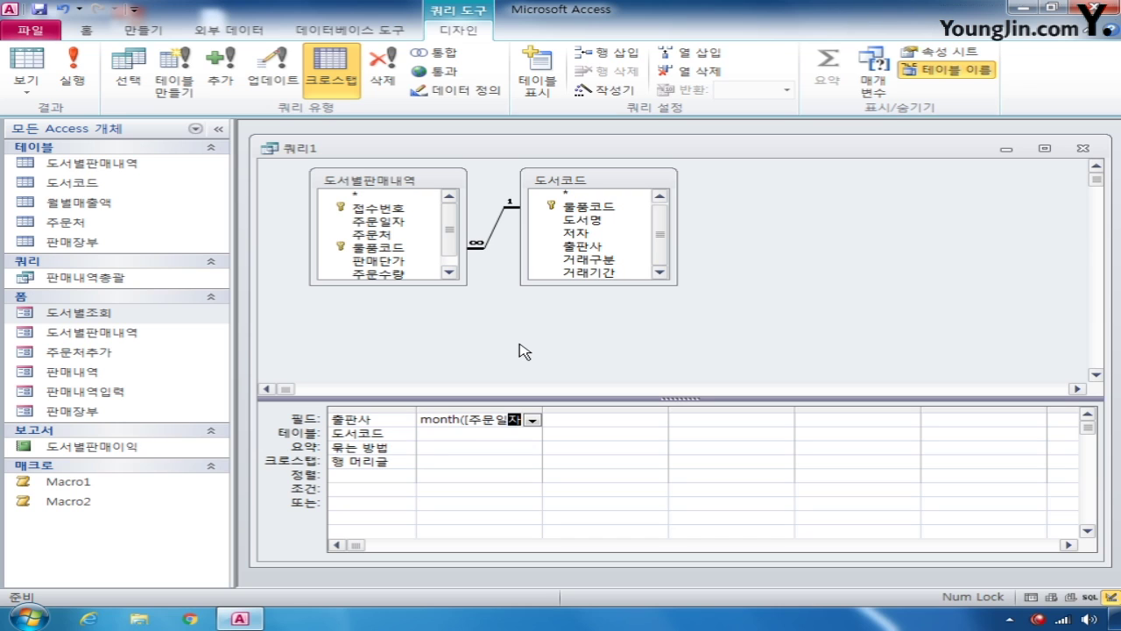
pyautogui.write(']) ')
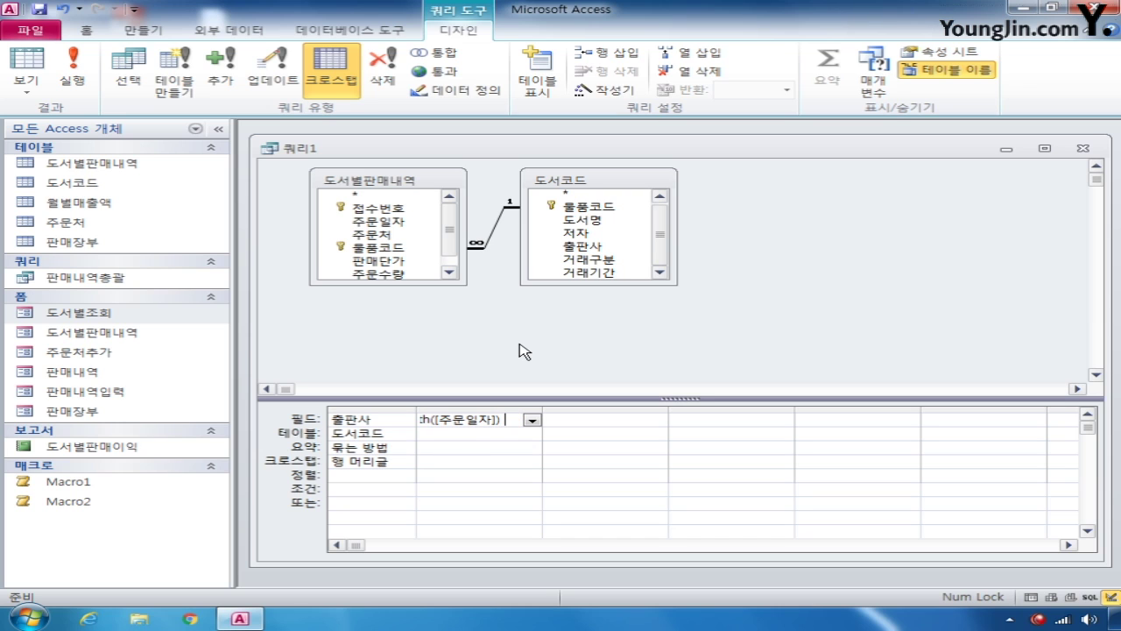
pyautogui.write('& "dnjf')
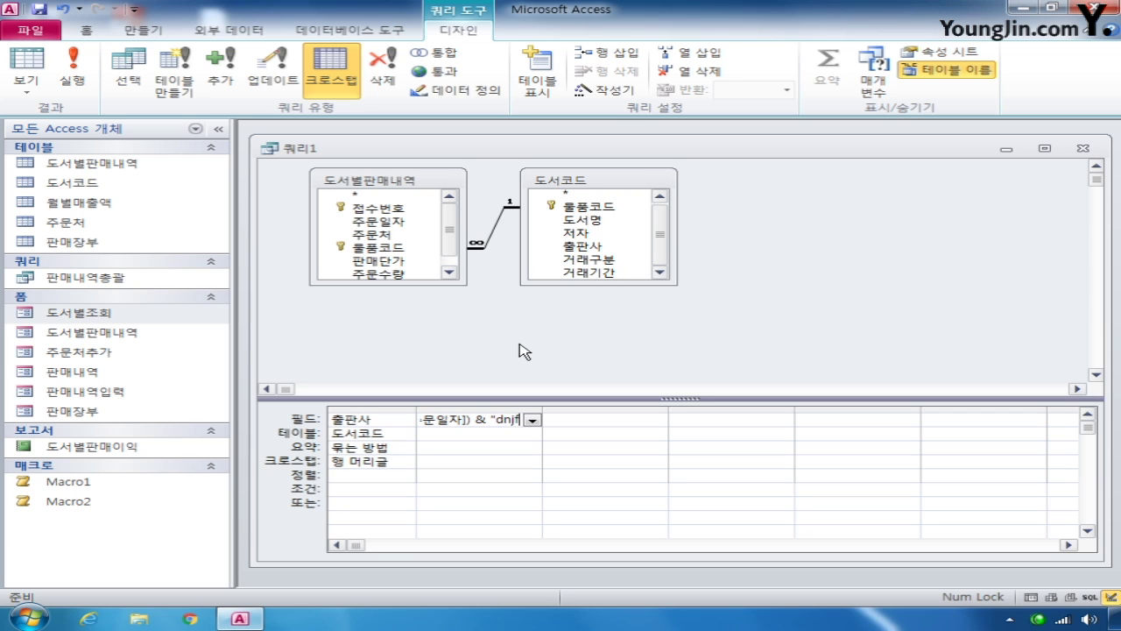
pyautogui.press('BackSpace')
pyautogui.press('BackSpace')
pyautogui.press('BackSpace')
pyautogui.press('BackSpace')
pyautogui.press('Hangul')
pyautogui.write('월"')
# Step: Set the month expression as the column heading (열 머리글) and fit its column width
pyautogui.click(443, 460)
pyautogui.click(531, 462)
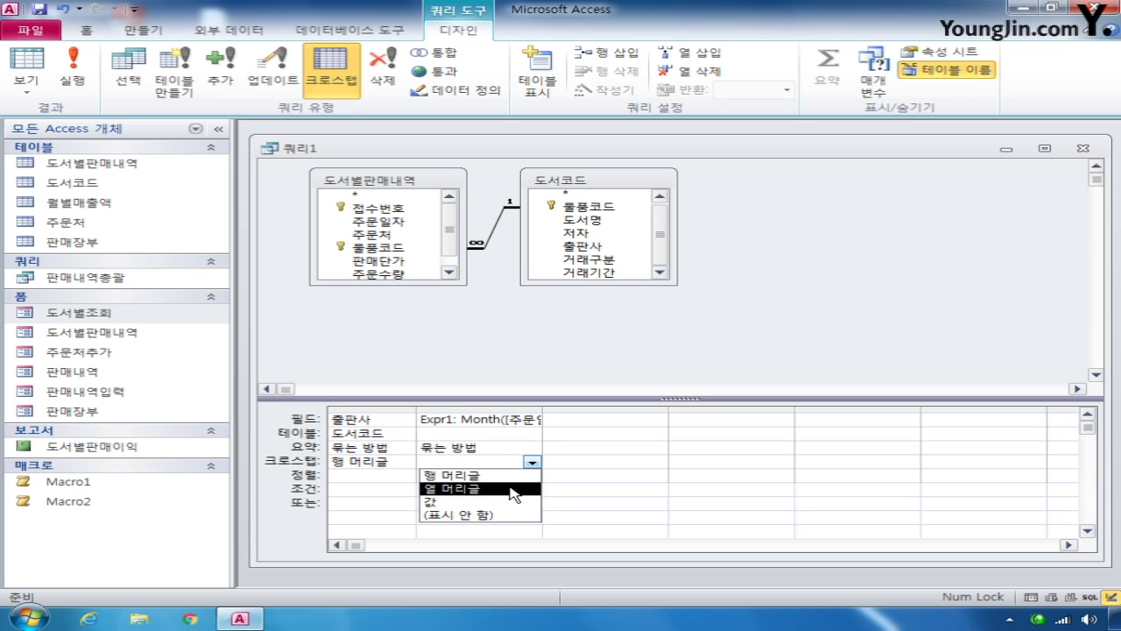
pyautogui.click(510, 487)
pyautogui.doubleClick(544, 407)
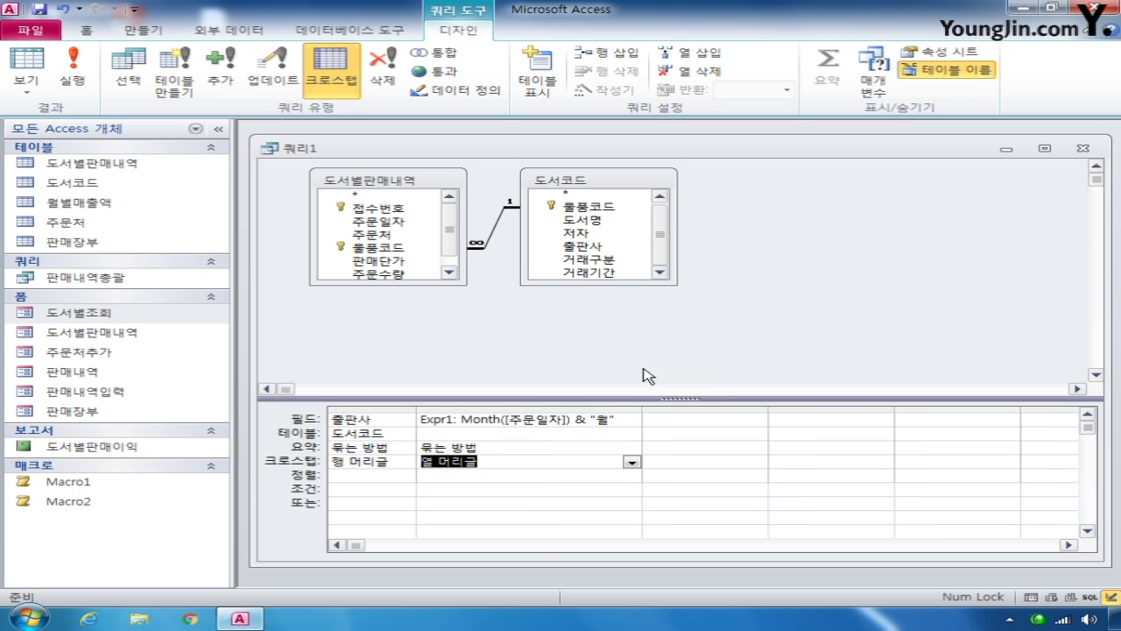
pyautogui.click(646, 375)
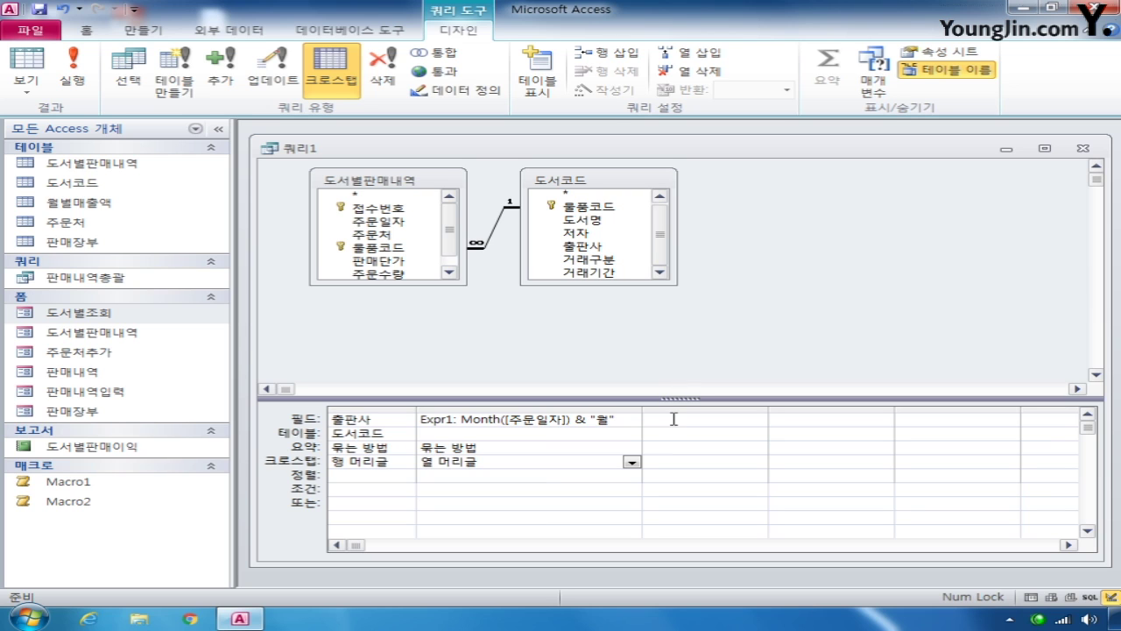
# Step: Add 접수번호 from 도서별판매내역 to the third column, summarized by 개수 and used as the crosstab value (값)
pyautogui.click(674, 419)
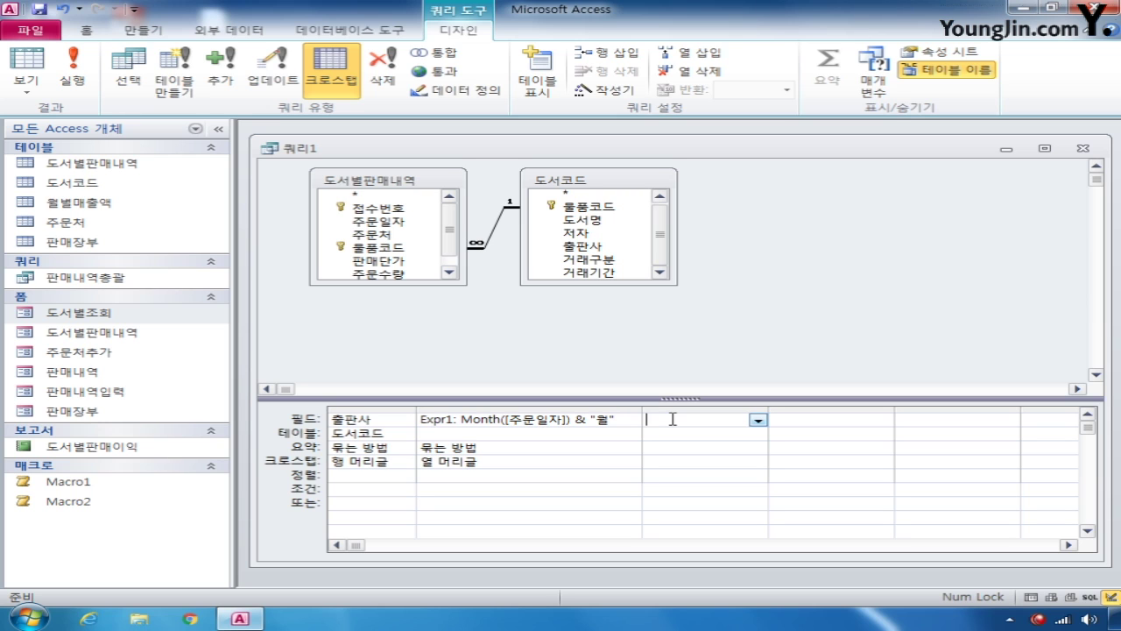
pyautogui.doubleClick(405, 210)
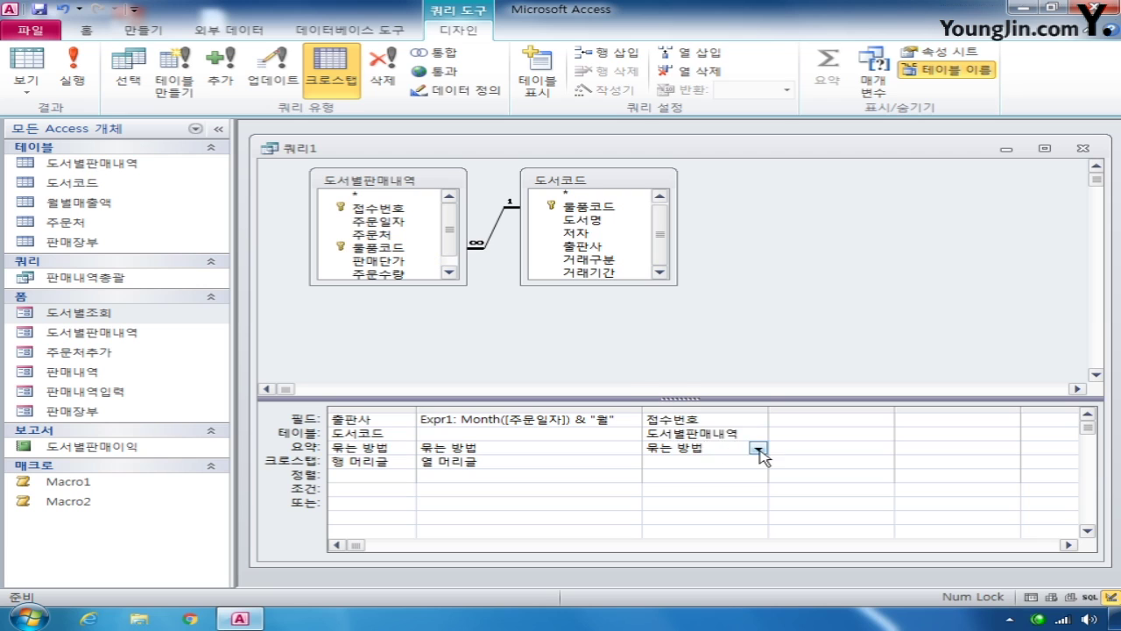
pyautogui.click(757, 448)
pyautogui.click(731, 366)
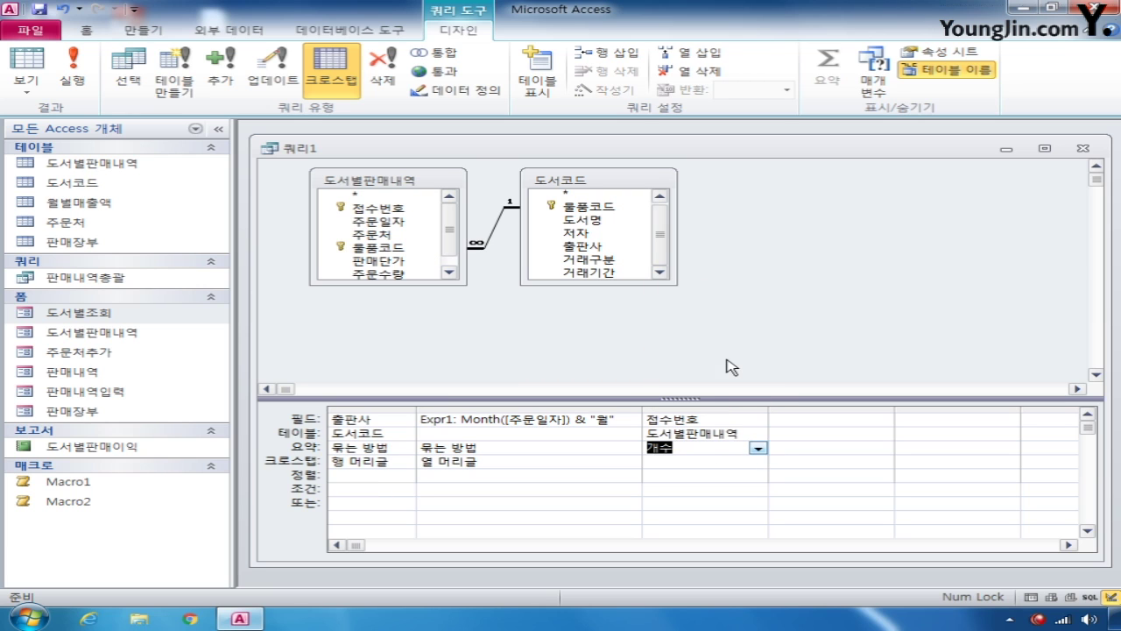
pyautogui.click(713, 465)
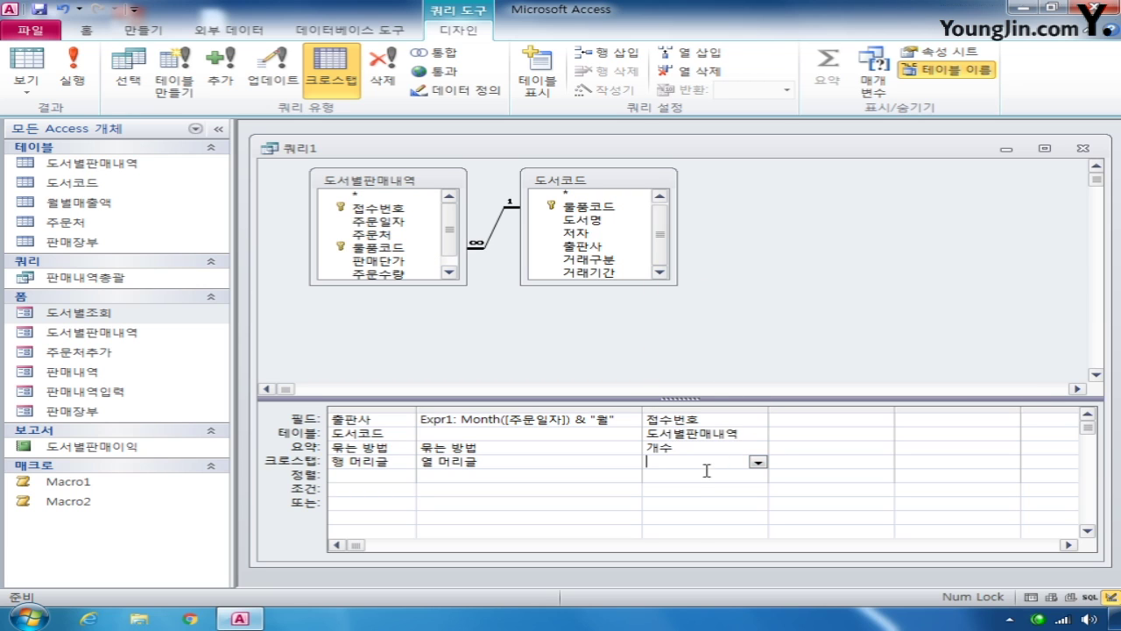
pyautogui.click(758, 462)
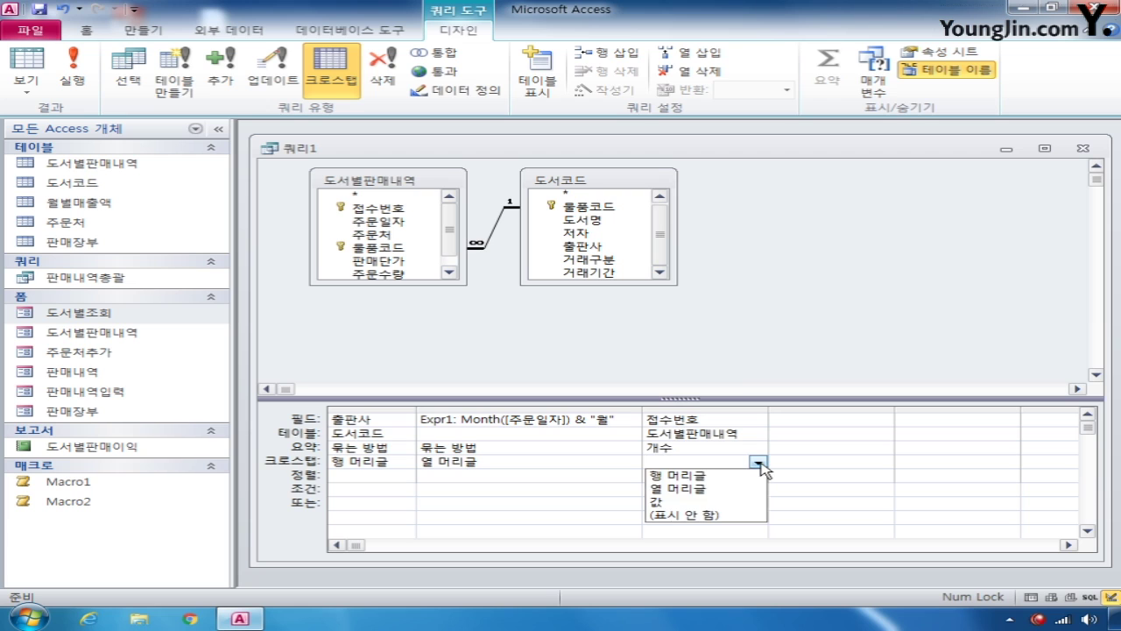
pyautogui.click(699, 503)
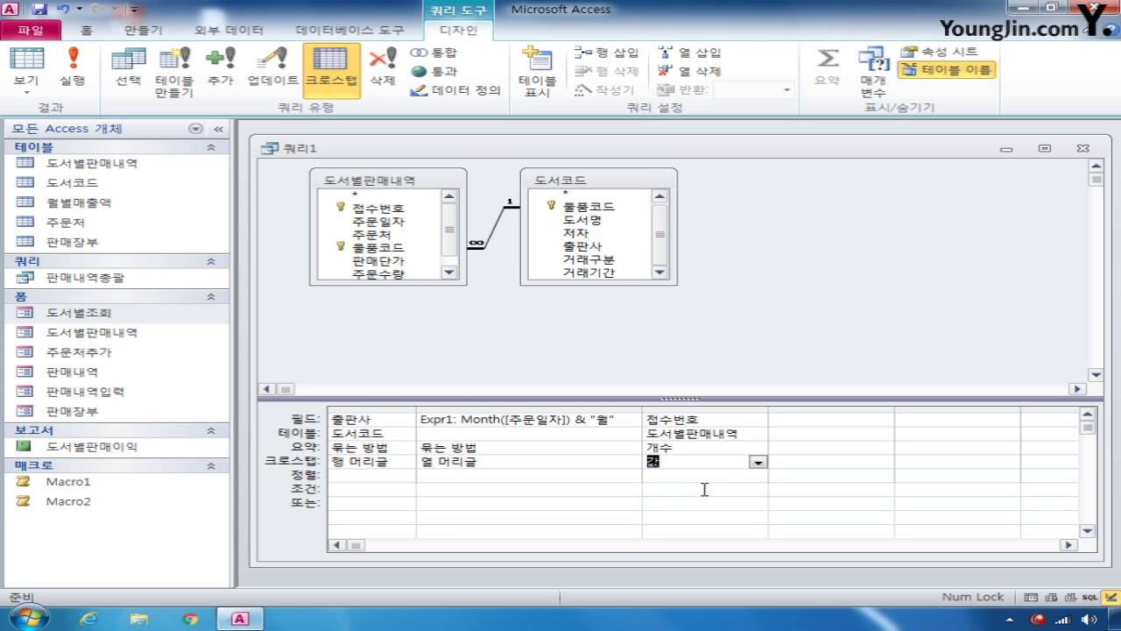
# Step: Add 접수번호 from 도서별판매내역 to the fourth query column and set it as a row heading (행 머리글)
pyautogui.press('Up')
pyautogui.press('Up')
pyautogui.press('Up')
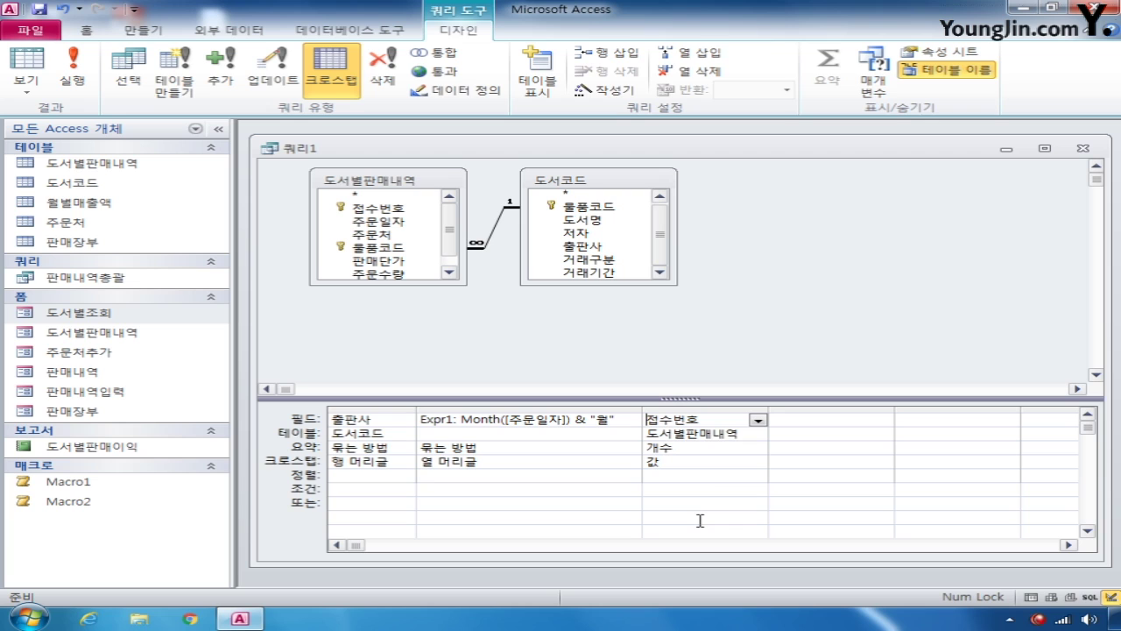
pyautogui.click(812, 419)
pyautogui.click(380, 211)
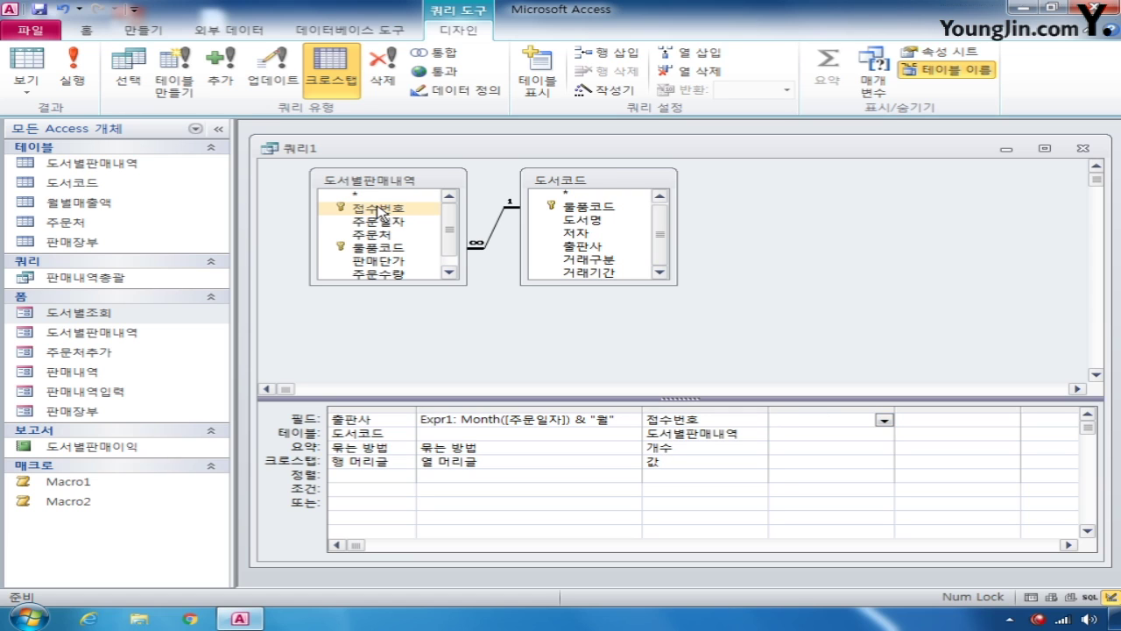
pyautogui.doubleClick(380, 211)
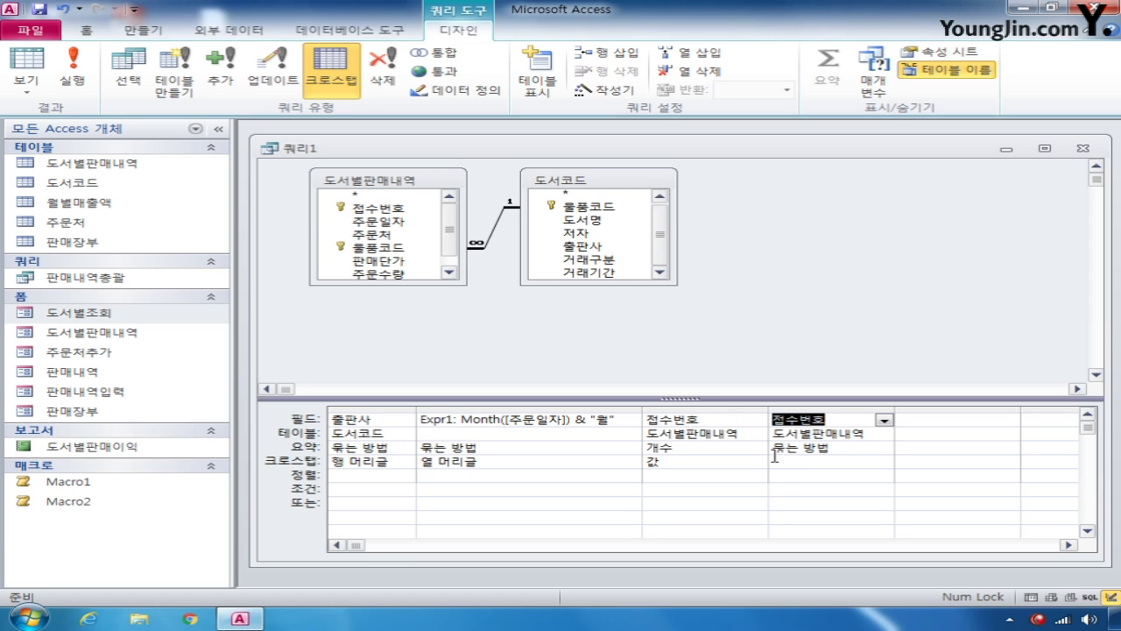
pyautogui.click(827, 462)
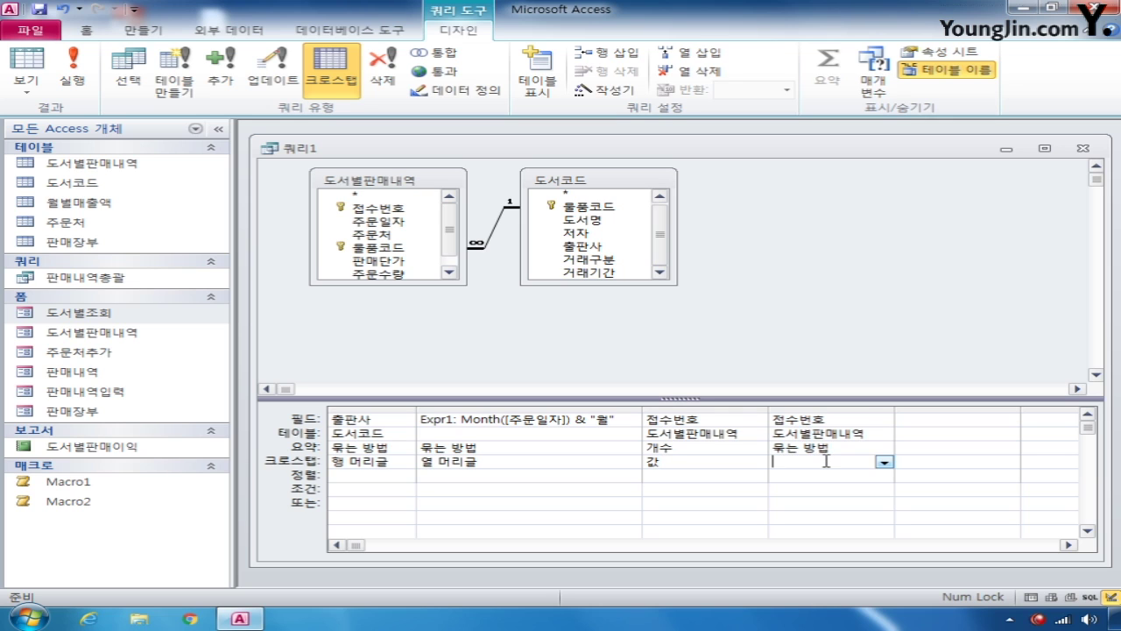
pyautogui.click(886, 462)
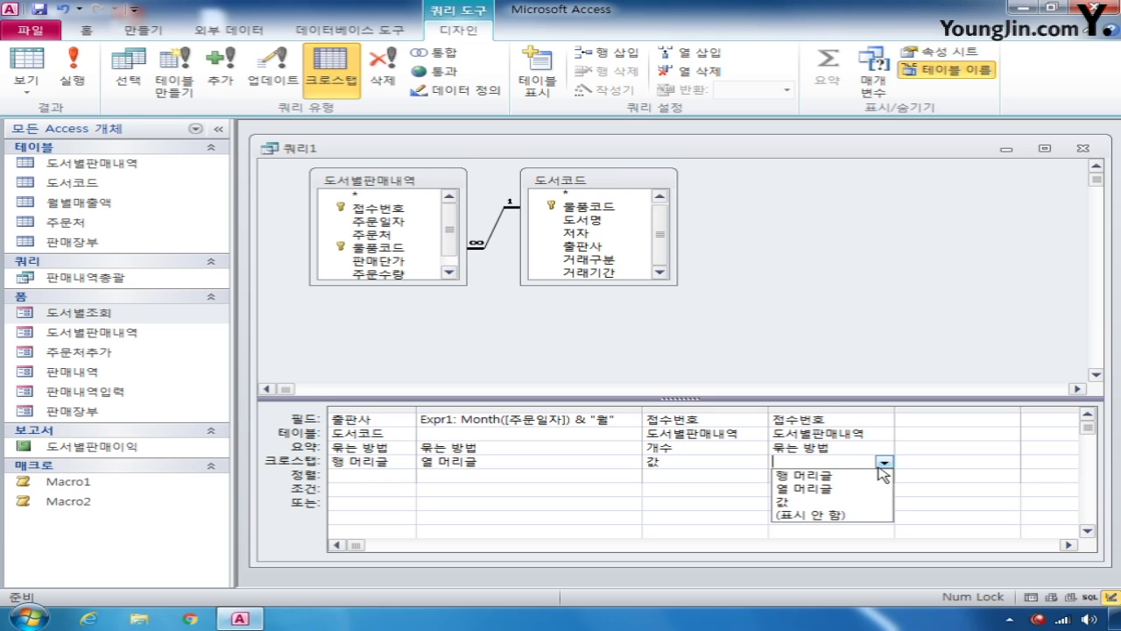
pyautogui.click(876, 474)
# Step: Try summarizing the fourth column's 접수번호 by 합계, run the crosstab query to check the result, and return to the design
pyautogui.click(885, 451)
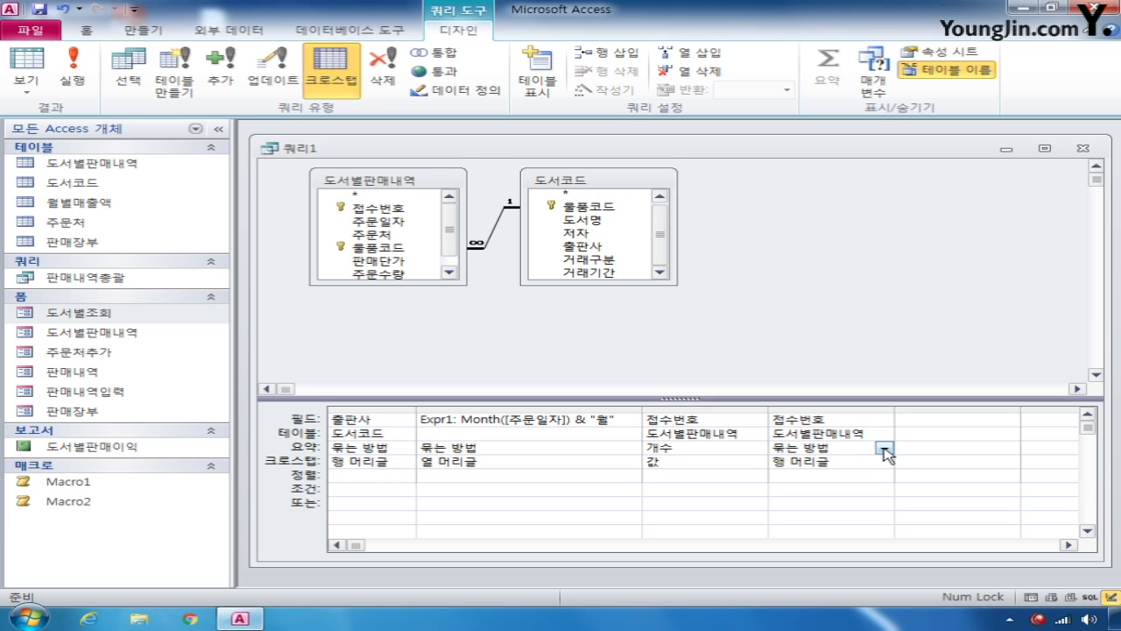
pyautogui.click(886, 450)
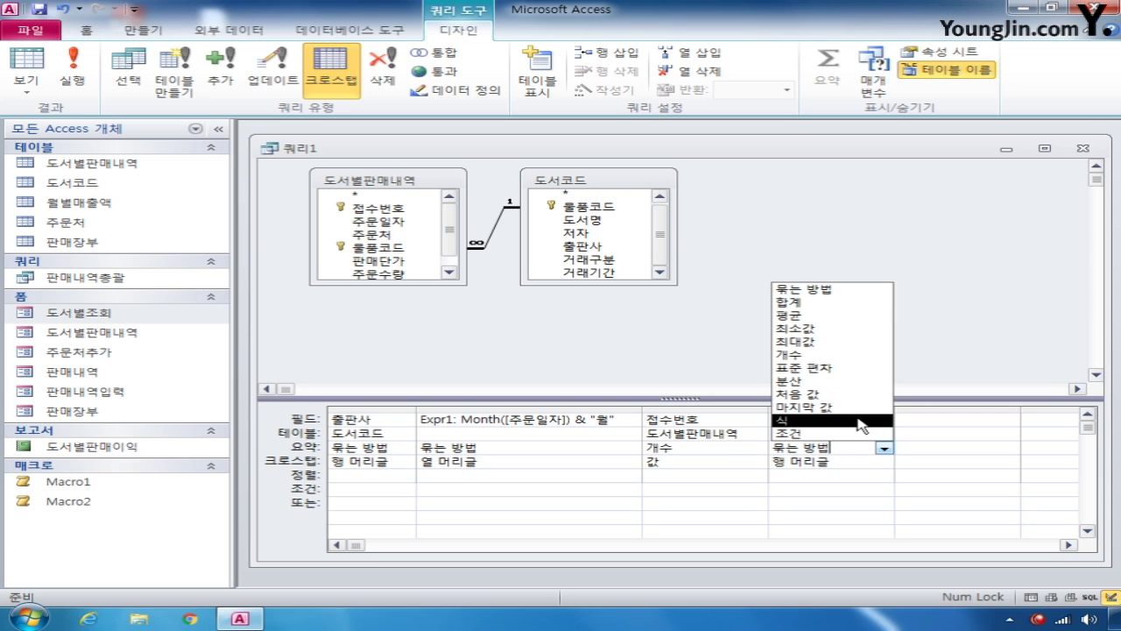
pyautogui.click(860, 422)
pyautogui.click(887, 450)
pyautogui.click(856, 301)
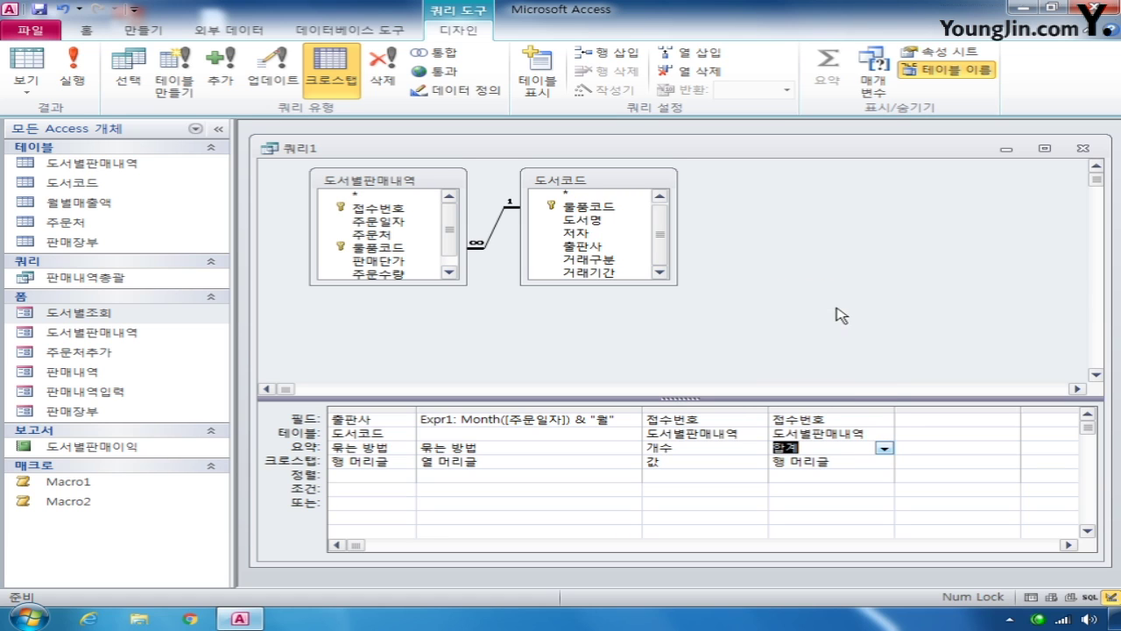
pyautogui.click(846, 470)
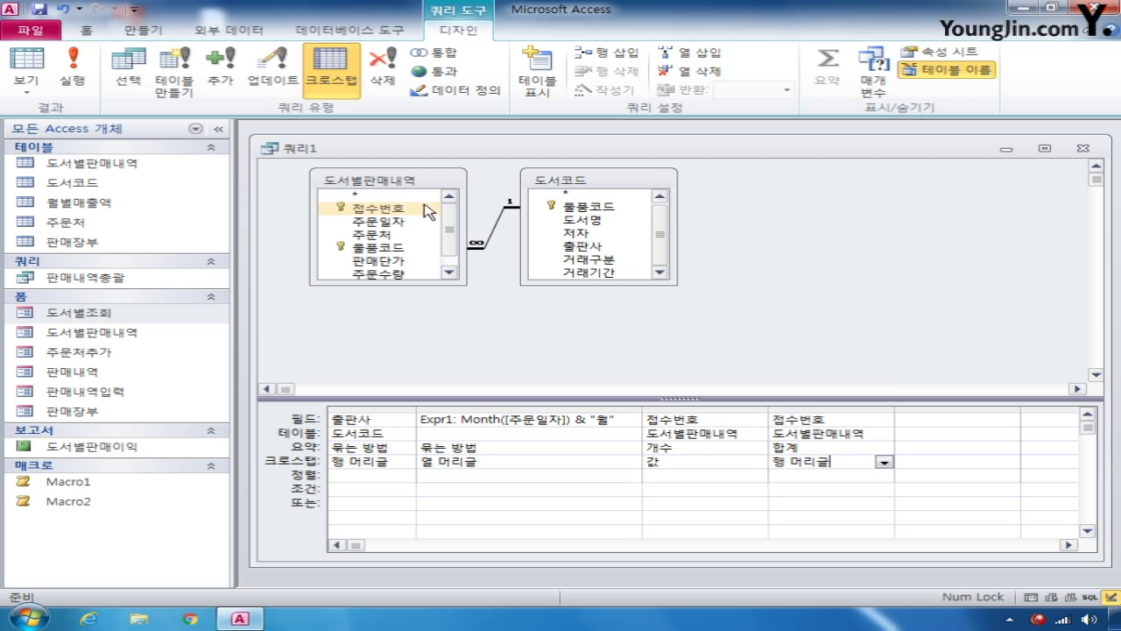
pyautogui.click(77, 79)
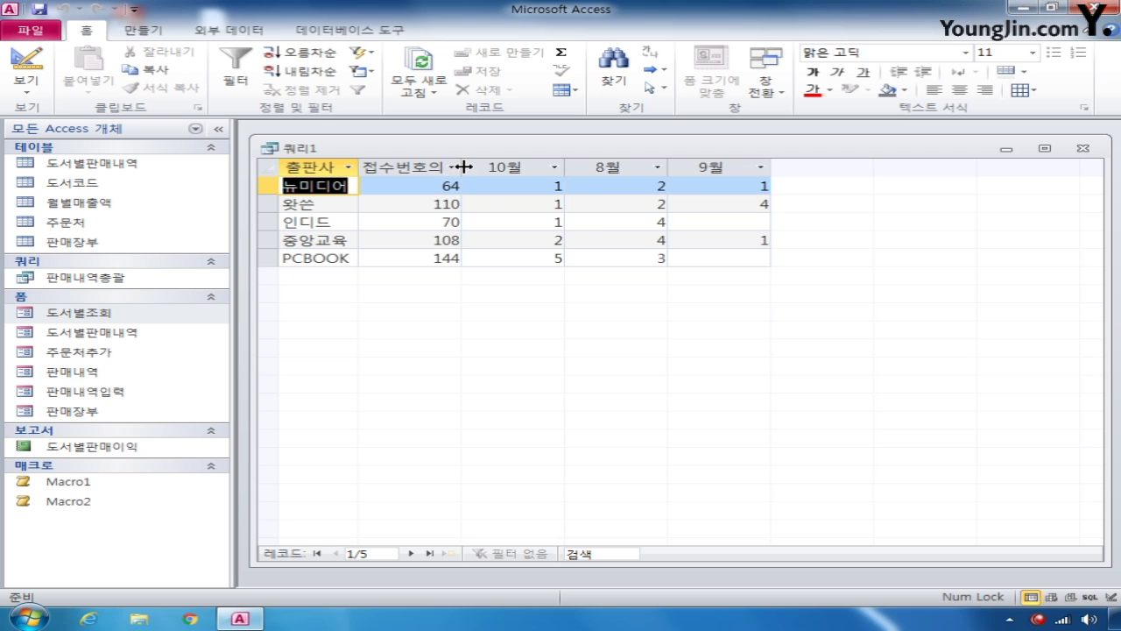
pyautogui.click(31, 75)
# Step: Set the fourth column's summary to 식 and widen that column
pyautogui.click(789, 463)
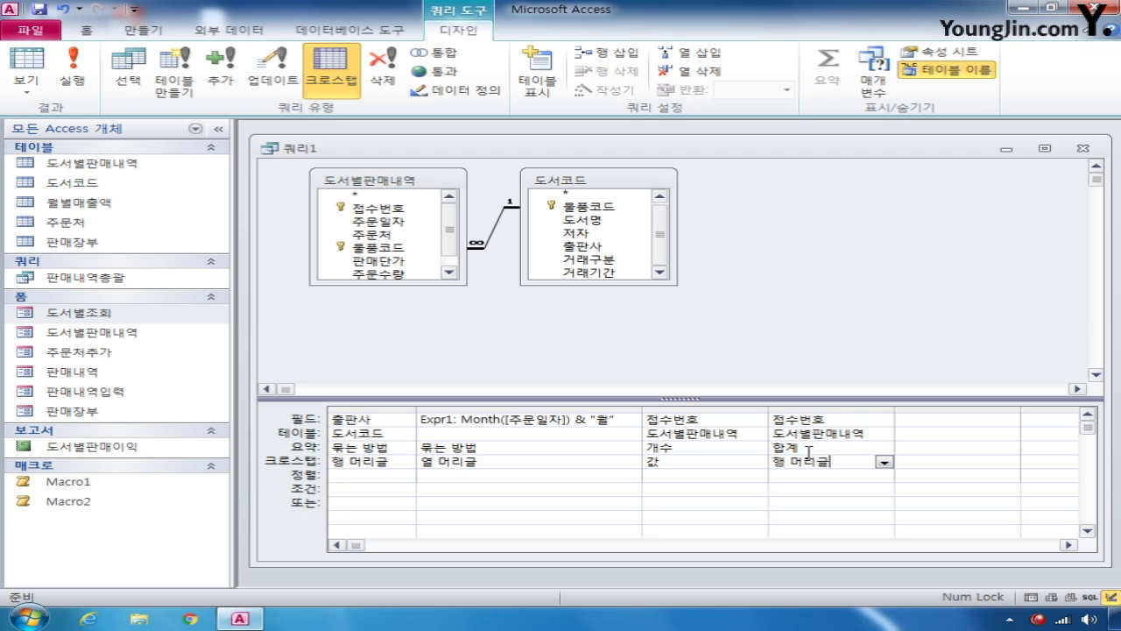
pyautogui.click(776, 421)
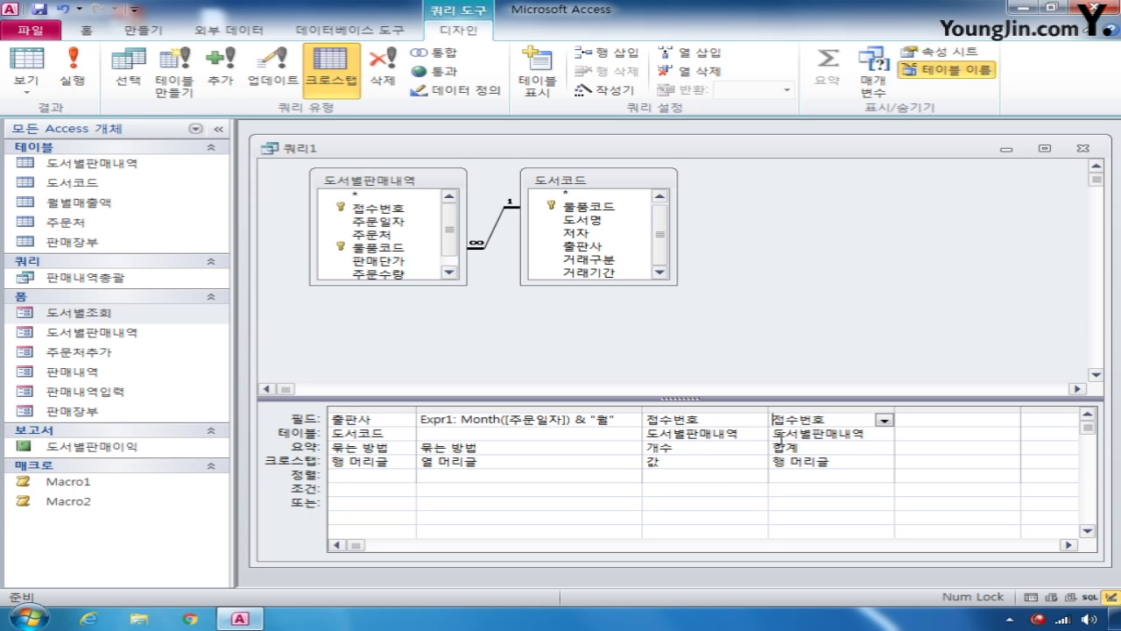
pyautogui.click(828, 449)
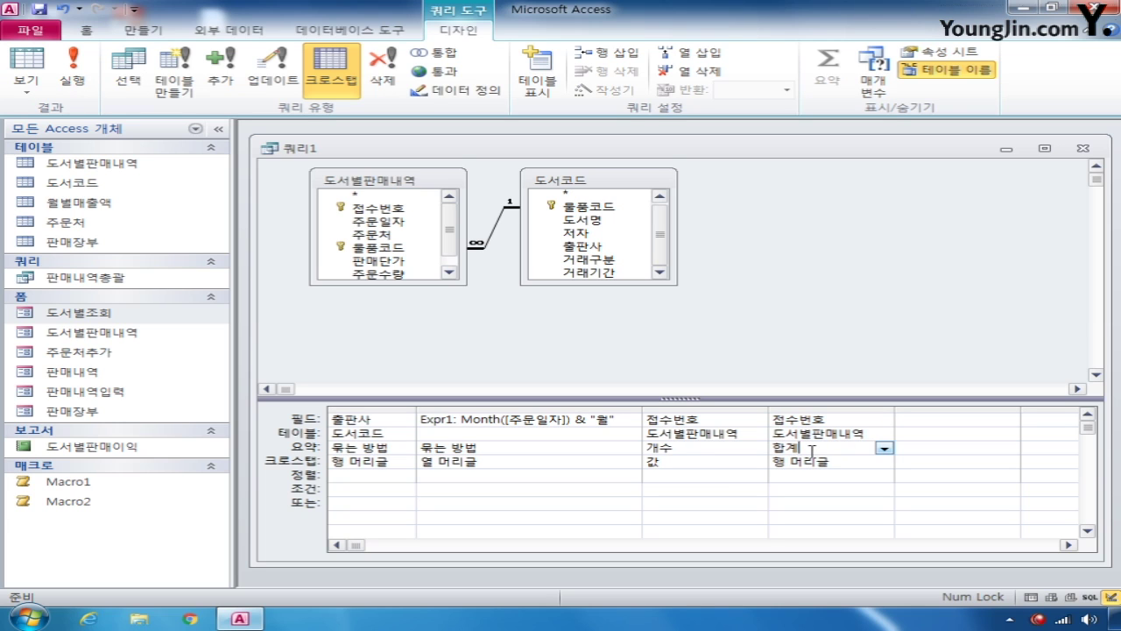
pyautogui.click(884, 449)
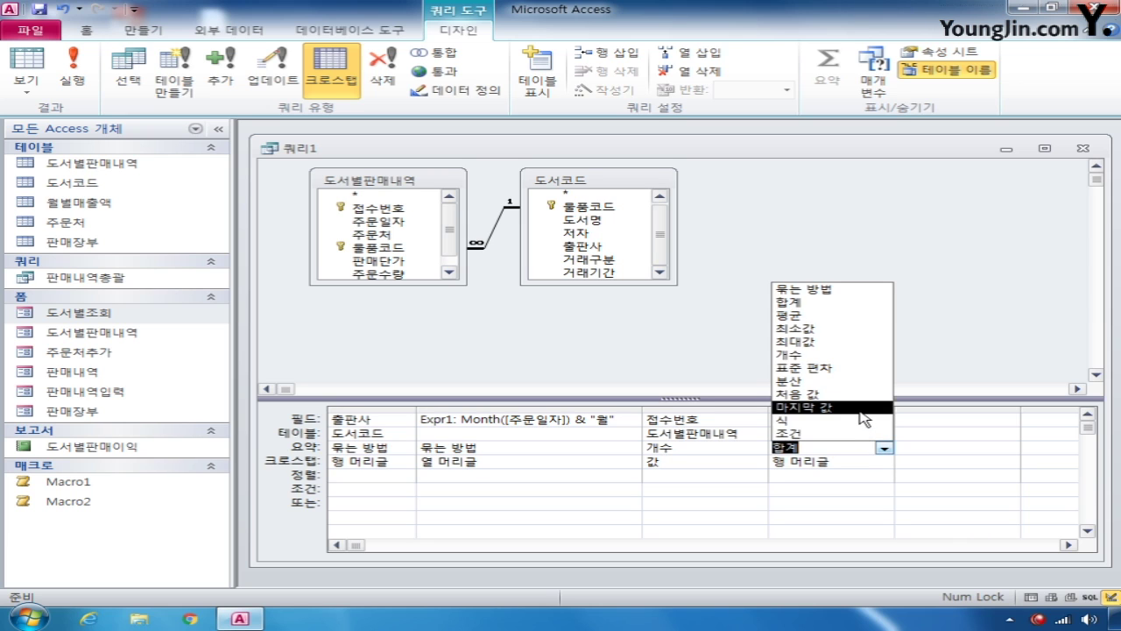
pyautogui.click(864, 421)
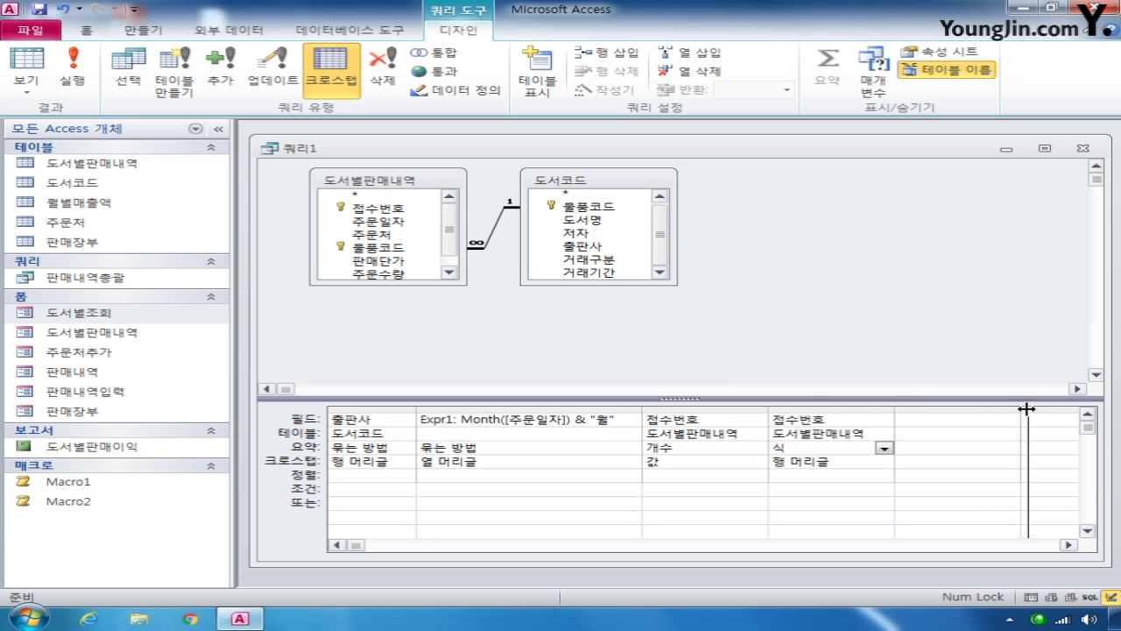
pyautogui.moveTo(1026, 408); pyautogui.dragTo(1025, 409)
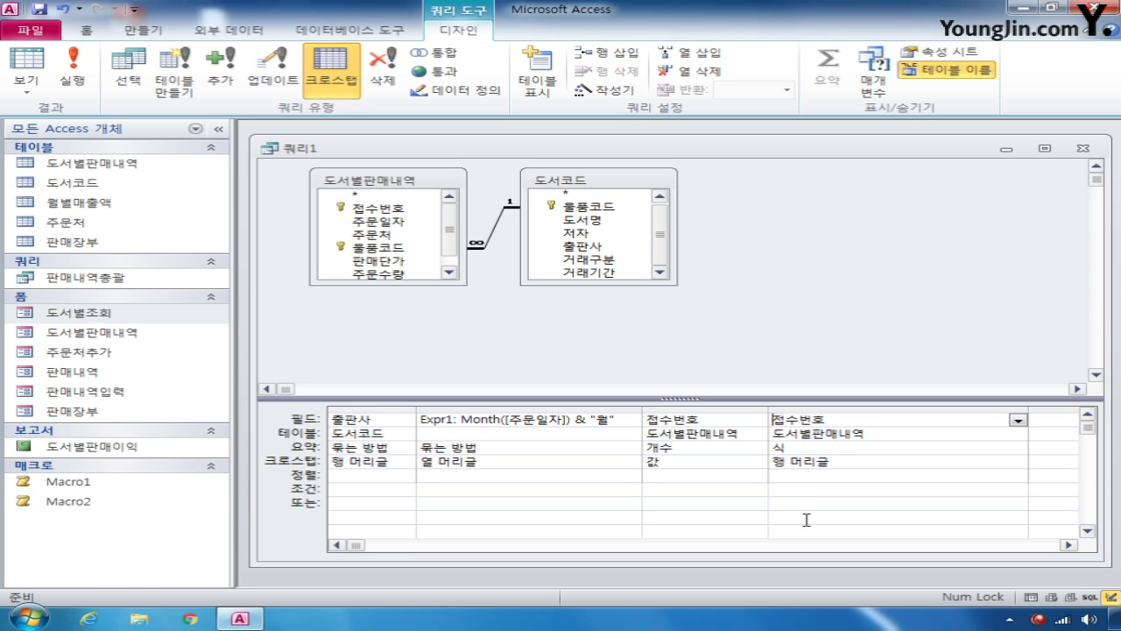
# Step: Enter sum([접수번호]) as the fourth column's field, run the query to check it, and return to the design
pyautogui.write('sum([')
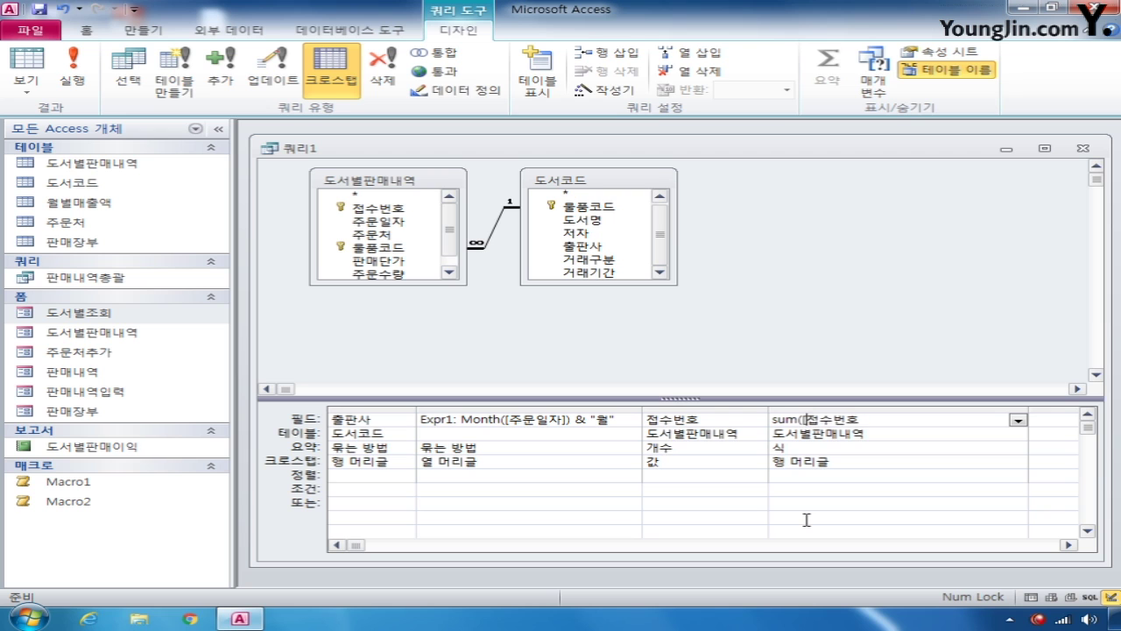
pyautogui.press('Right')
pyautogui.press('Right')
pyautogui.press('Right')
pyautogui.write('])')
pyautogui.click(73, 70)
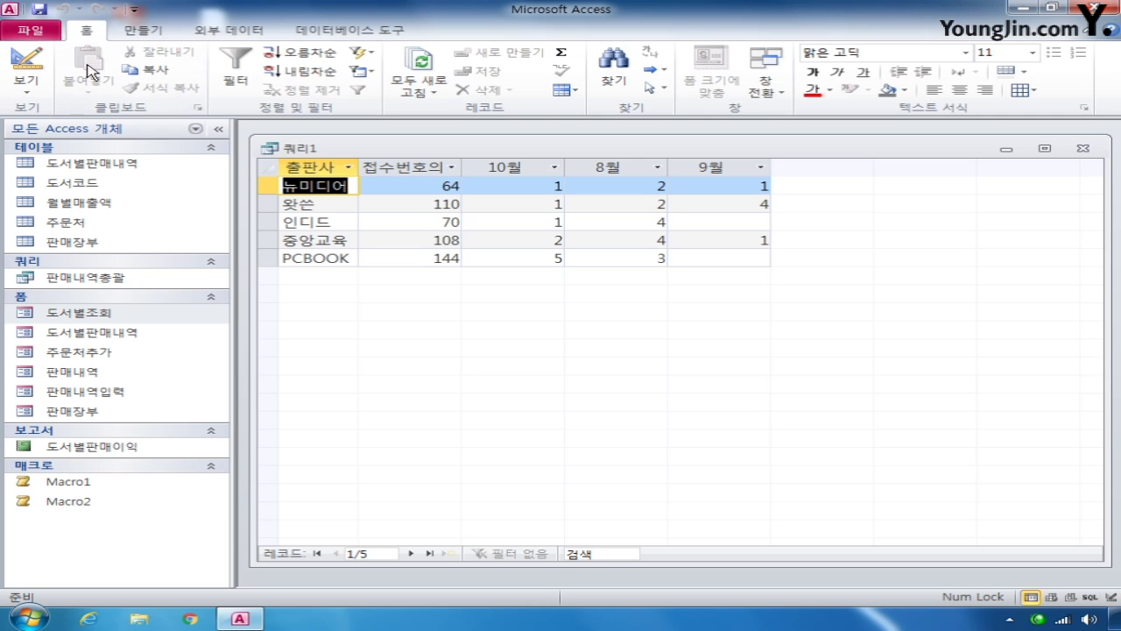
pyautogui.click(26, 63)
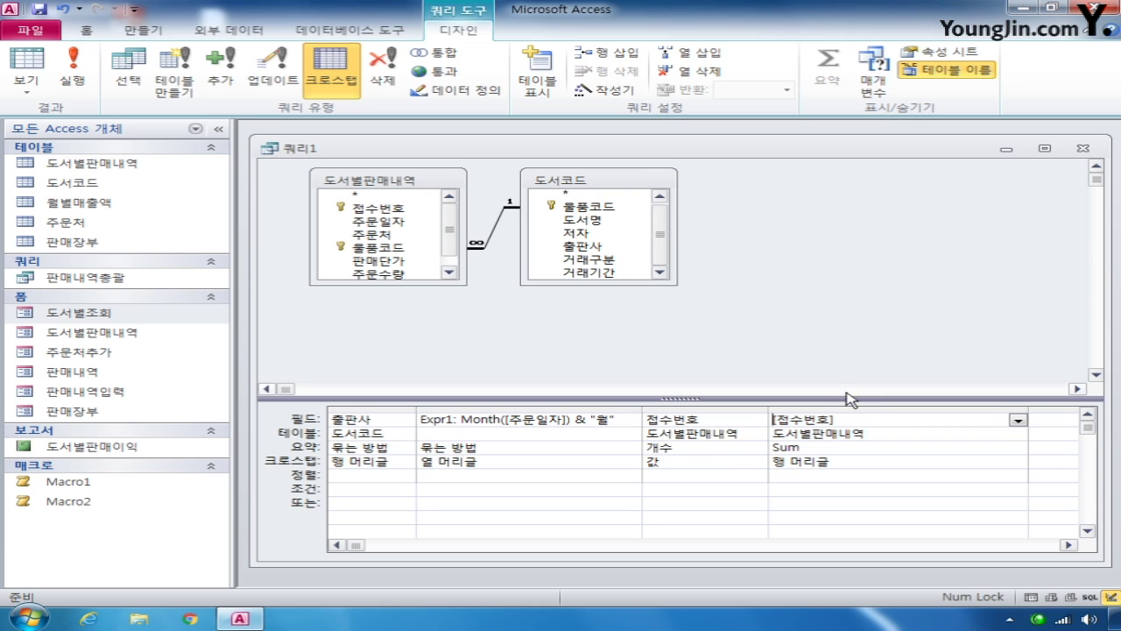
# Step: Give the third column's 접수번호 field the alias 건수, run the query to check it, and return to the design
pyautogui.click(831, 448)
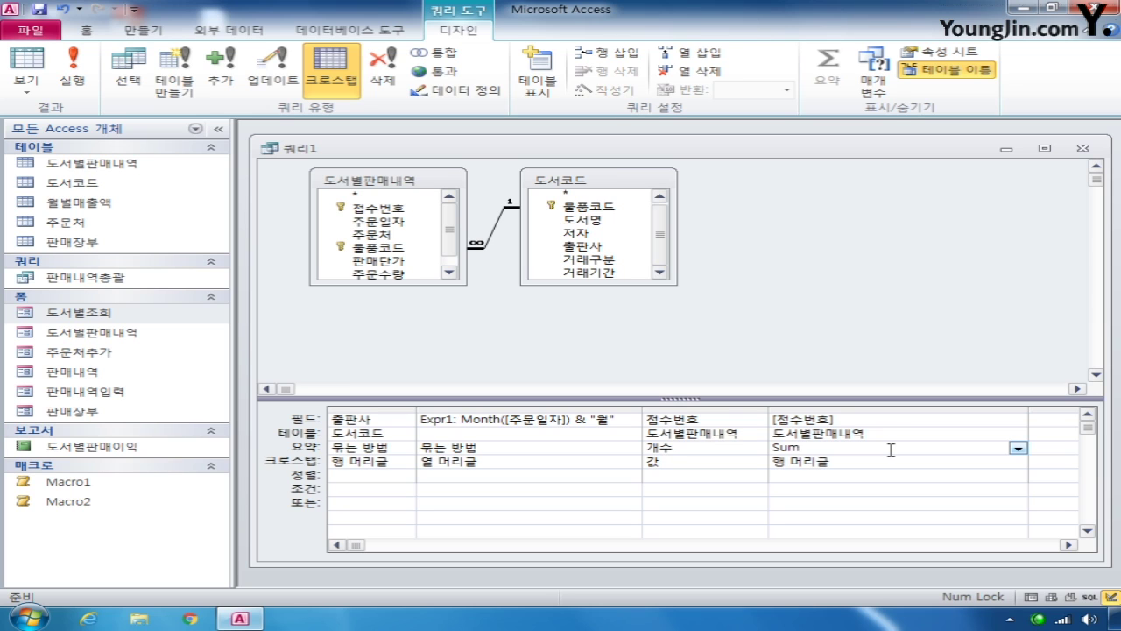
pyautogui.click(650, 422)
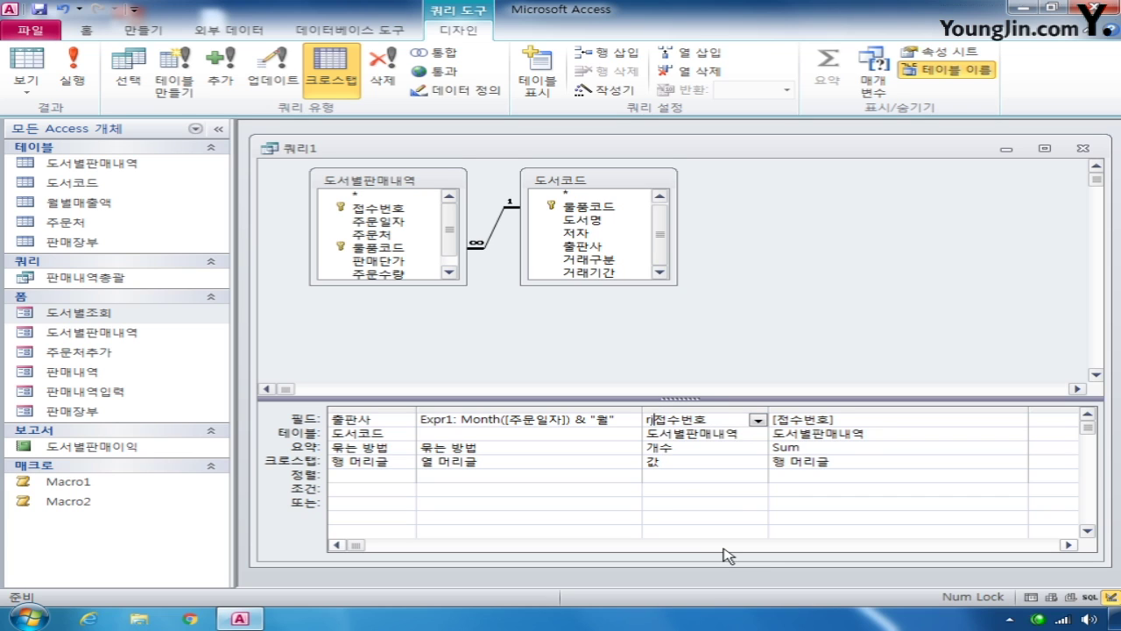
pyautogui.write('건수:')
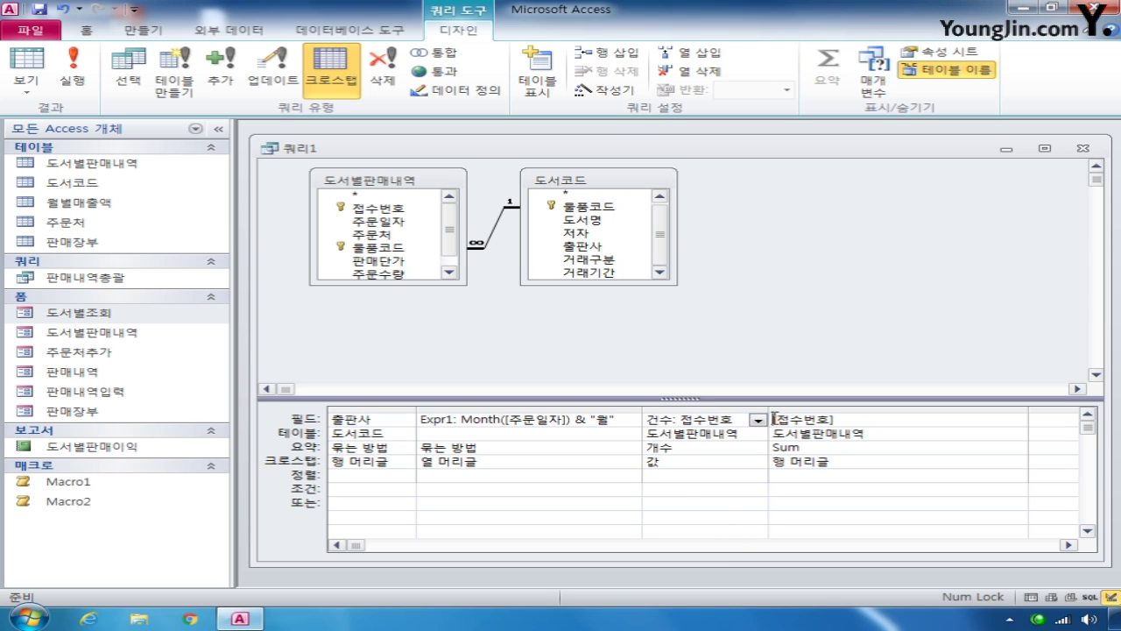
pyautogui.press('Tab')
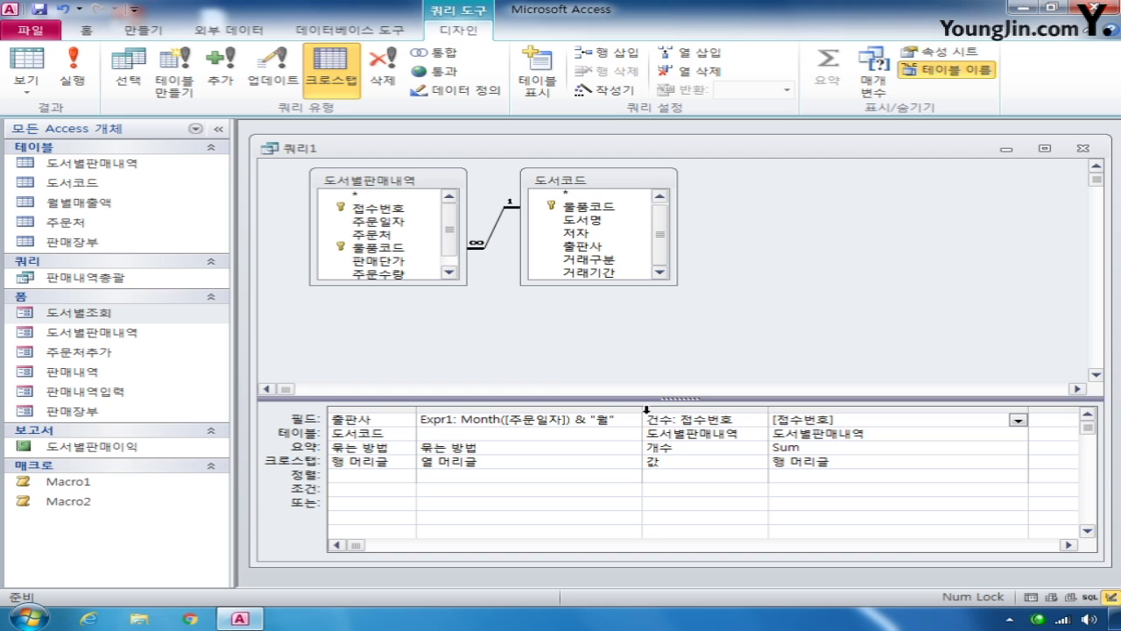
pyautogui.click(73, 74)
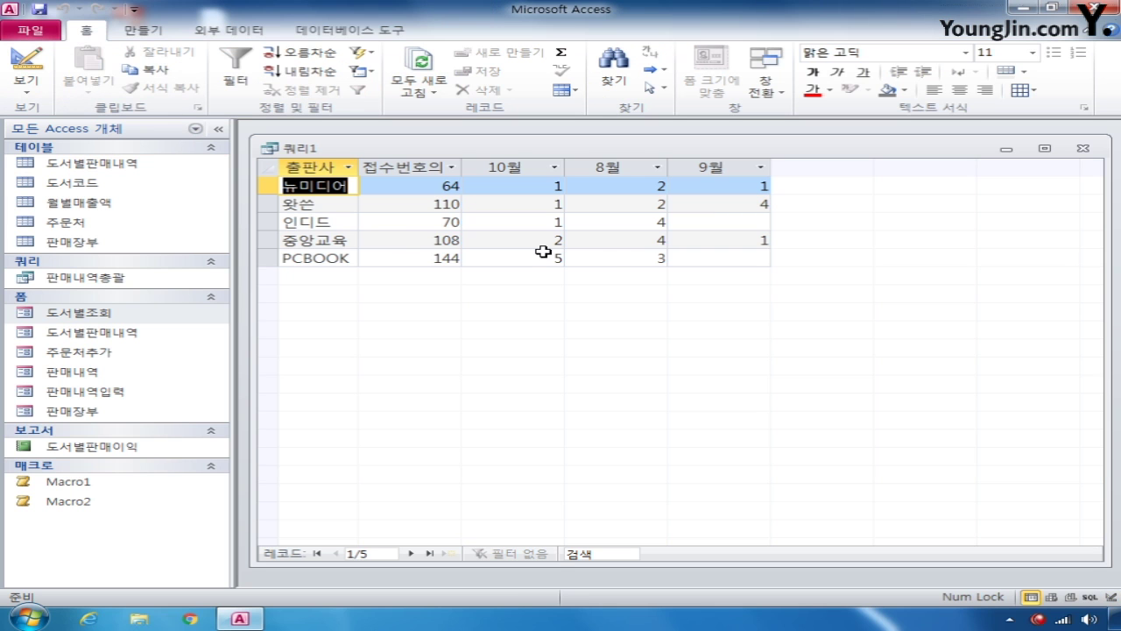
pyautogui.click(40, 77)
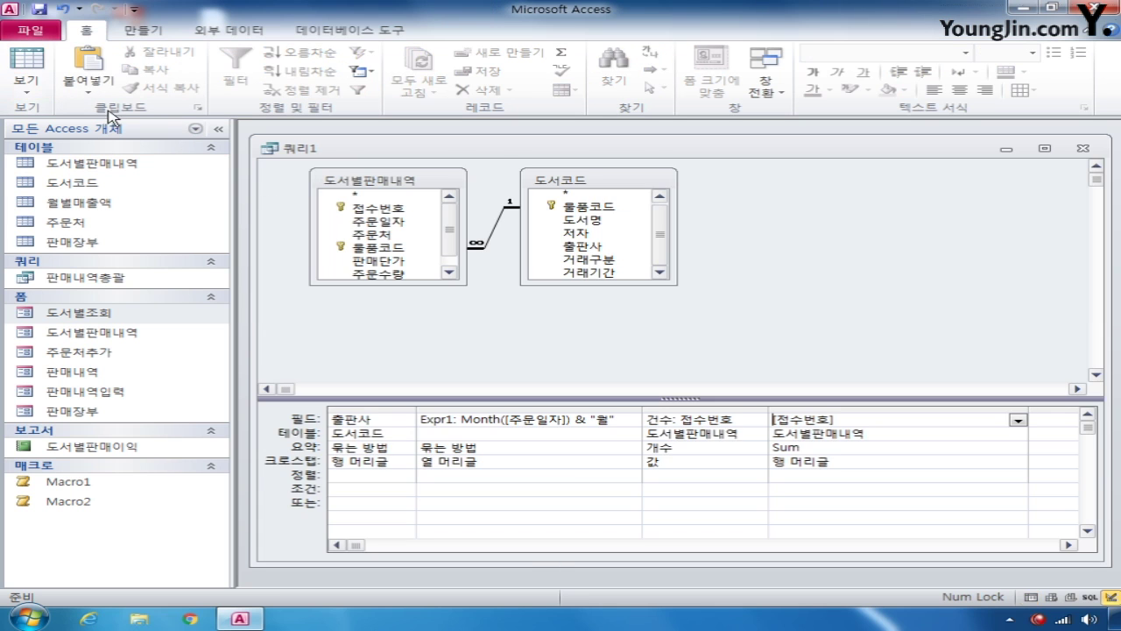
# Step: Replace the [접수번호] field in the fourth query column with a new expression
pyautogui.moveTo(774, 421); pyautogui.dragTo(921, 422)
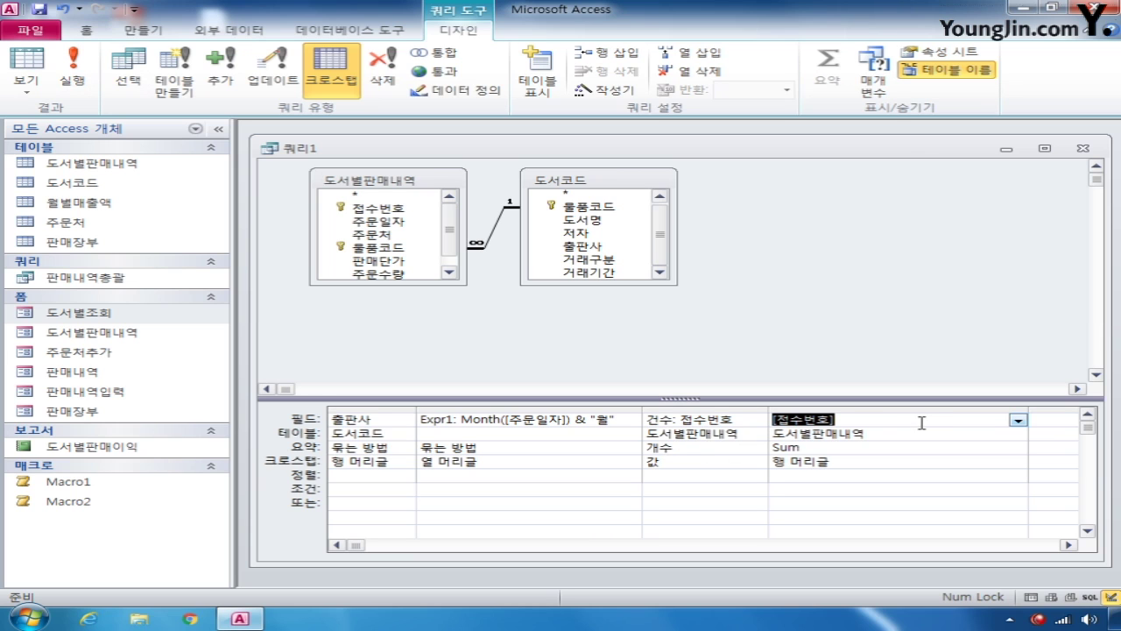
pyautogui.write('ㄷ')
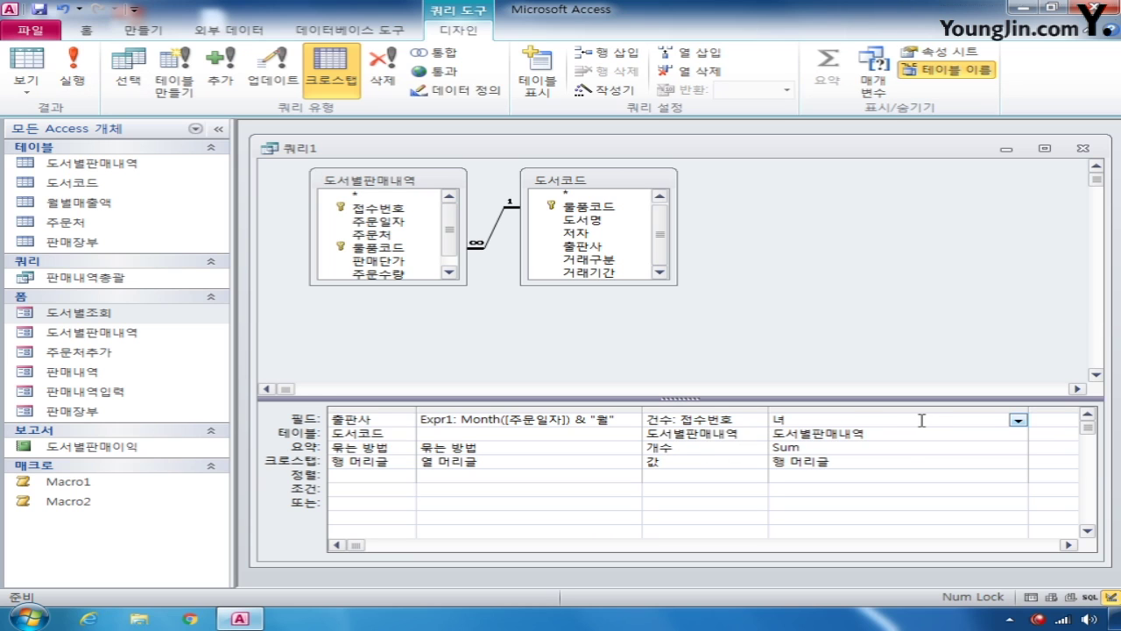